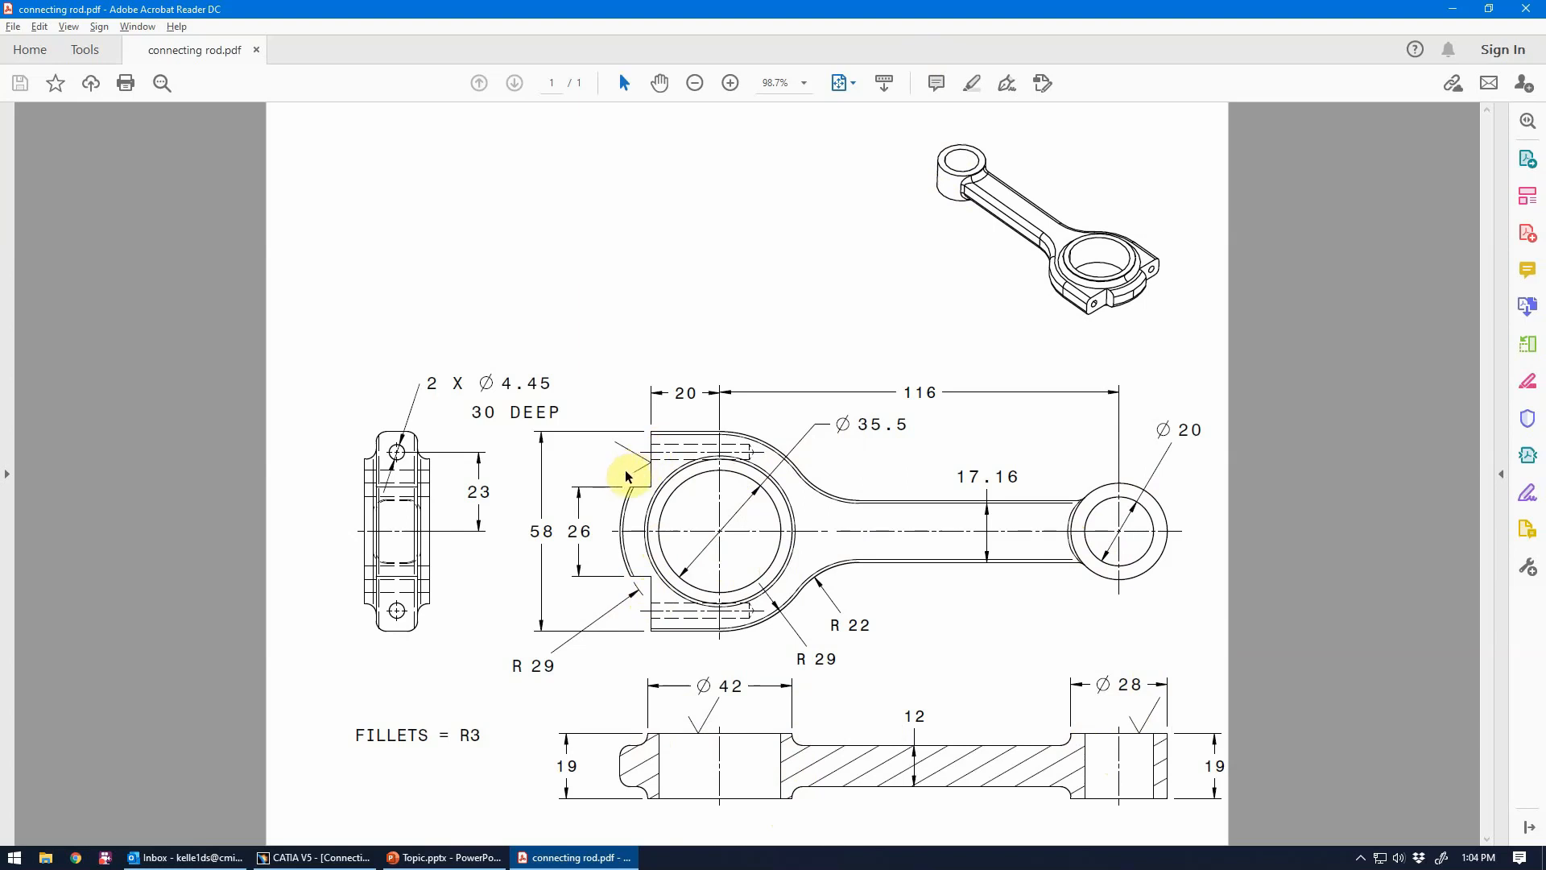
Step: Switch to CATIA V5 and examine the connecting rod's shank, bosses and bolt holes against the drawing
{"action": "left_click", "coordinate": [314, 857]}
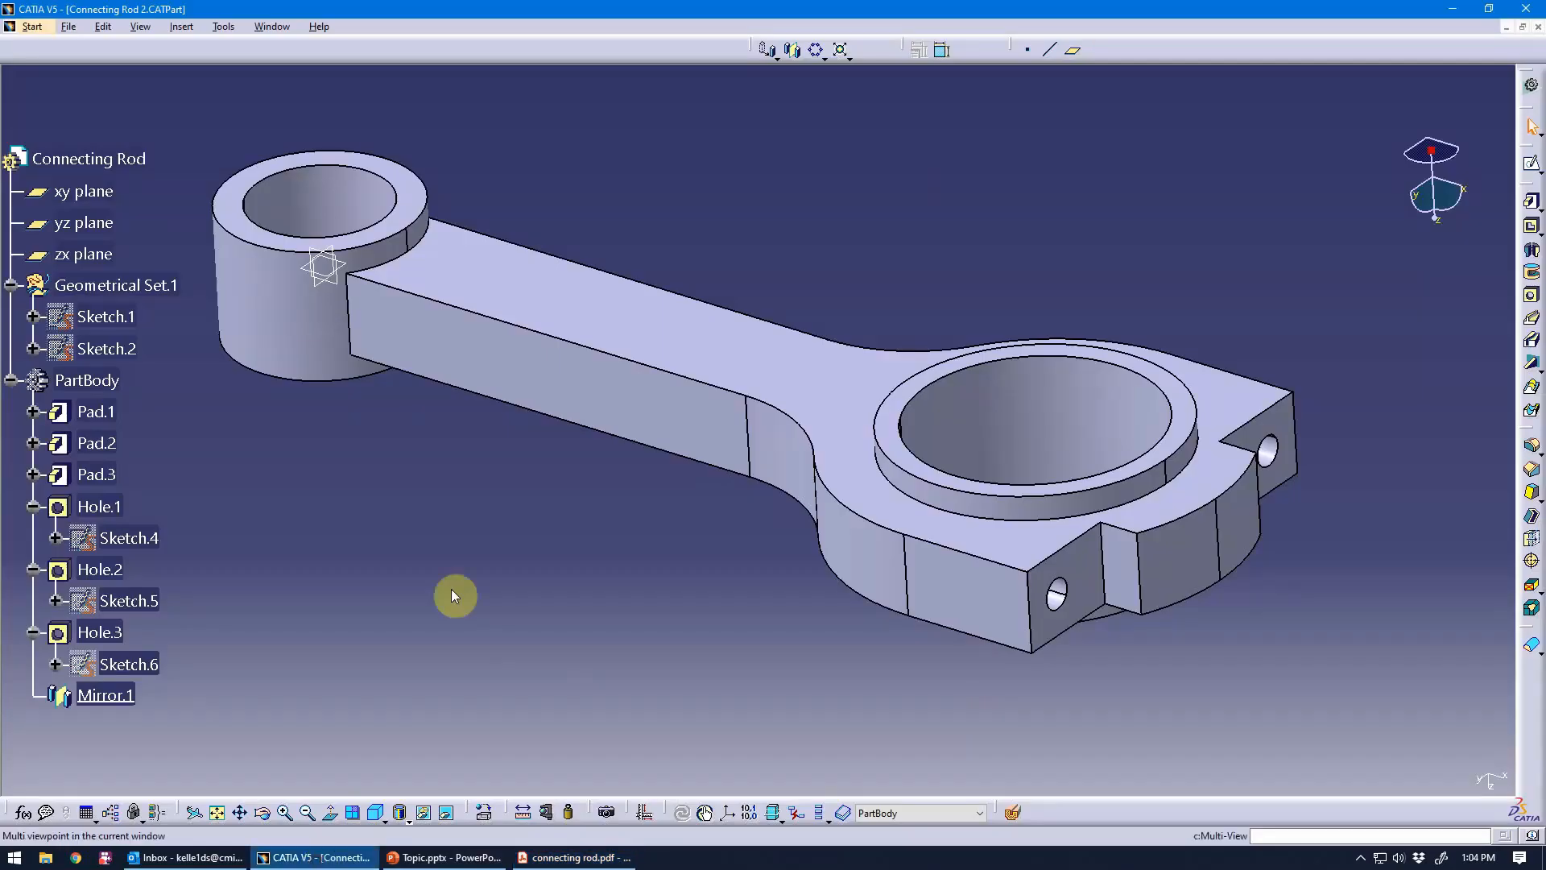
{"action": "middle_click_drag", "start_coordinate": [451, 596], "coordinate": [649, 572]}
{"action": "scroll", "coordinate": [723, 612], "scroll_direction": "up", "scroll_amount": 1}
{"action": "scroll", "coordinate": [656, 587], "scroll_direction": "down", "scroll_amount": 1}
{"action": "scroll", "coordinate": [650, 572], "scroll_direction": "up", "scroll_amount": 1}
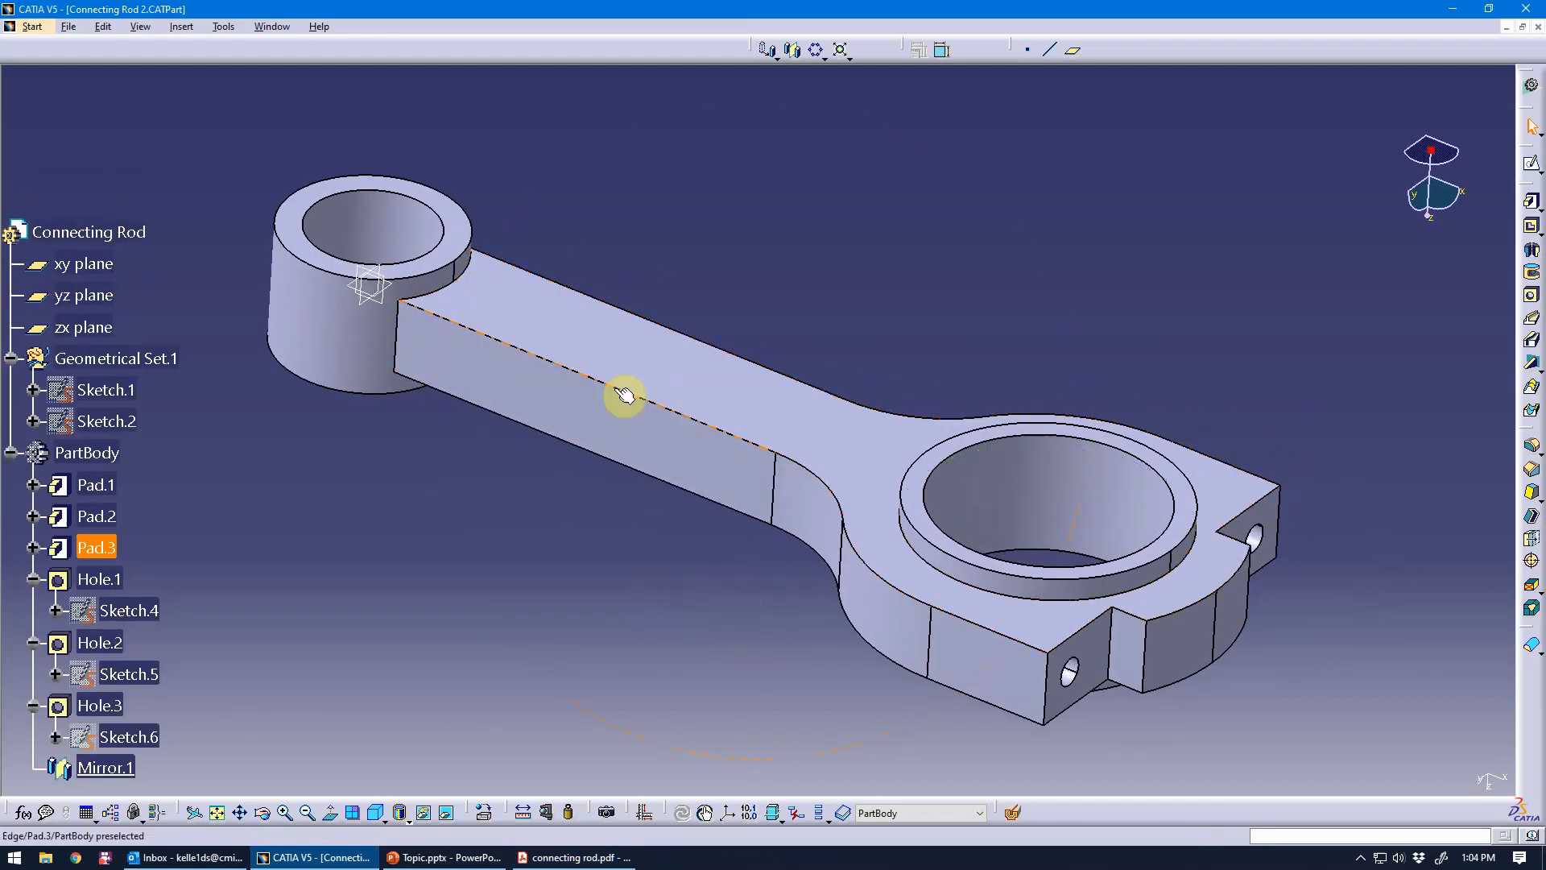
{"action": "scroll", "coordinate": [428, 535], "scroll_direction": "down", "scroll_amount": 1}
{"action": "mouse_move", "coordinate": [428, 534]}
{"action": "middle_mouse_down"}
{"action": "mouse_move", "coordinate": [466, 552]}
{"action": "mouse_move", "coordinate": [471, 534]}
{"action": "mouse_move", "coordinate": [540, 498]}
{"action": "middle_mouse_up"}
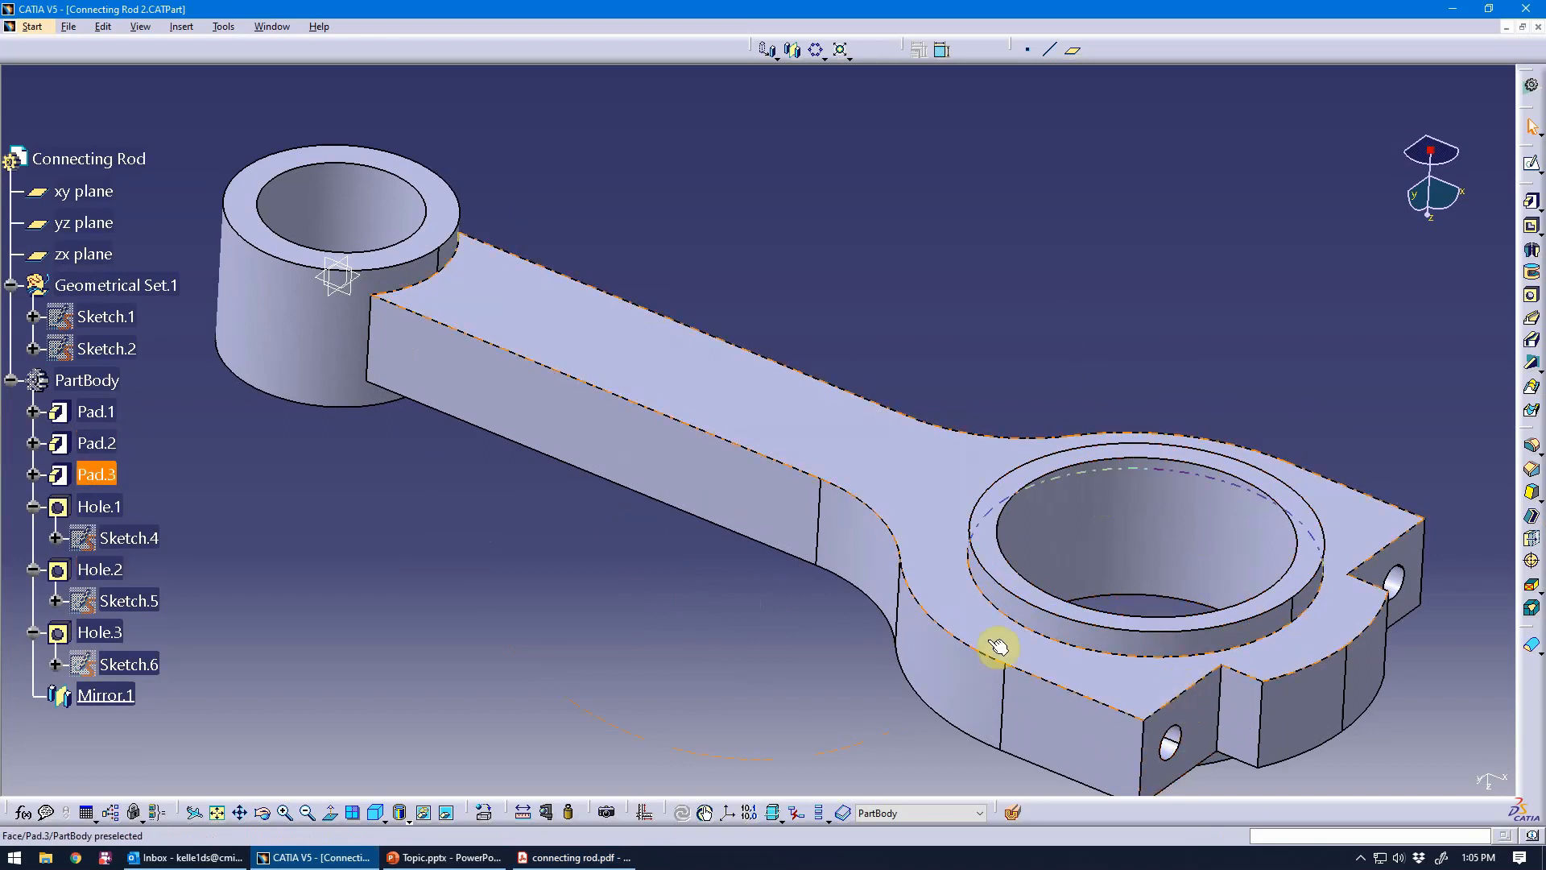
{"action": "middle_click_drag", "start_coordinate": [392, 530], "coordinate": [440, 532]}
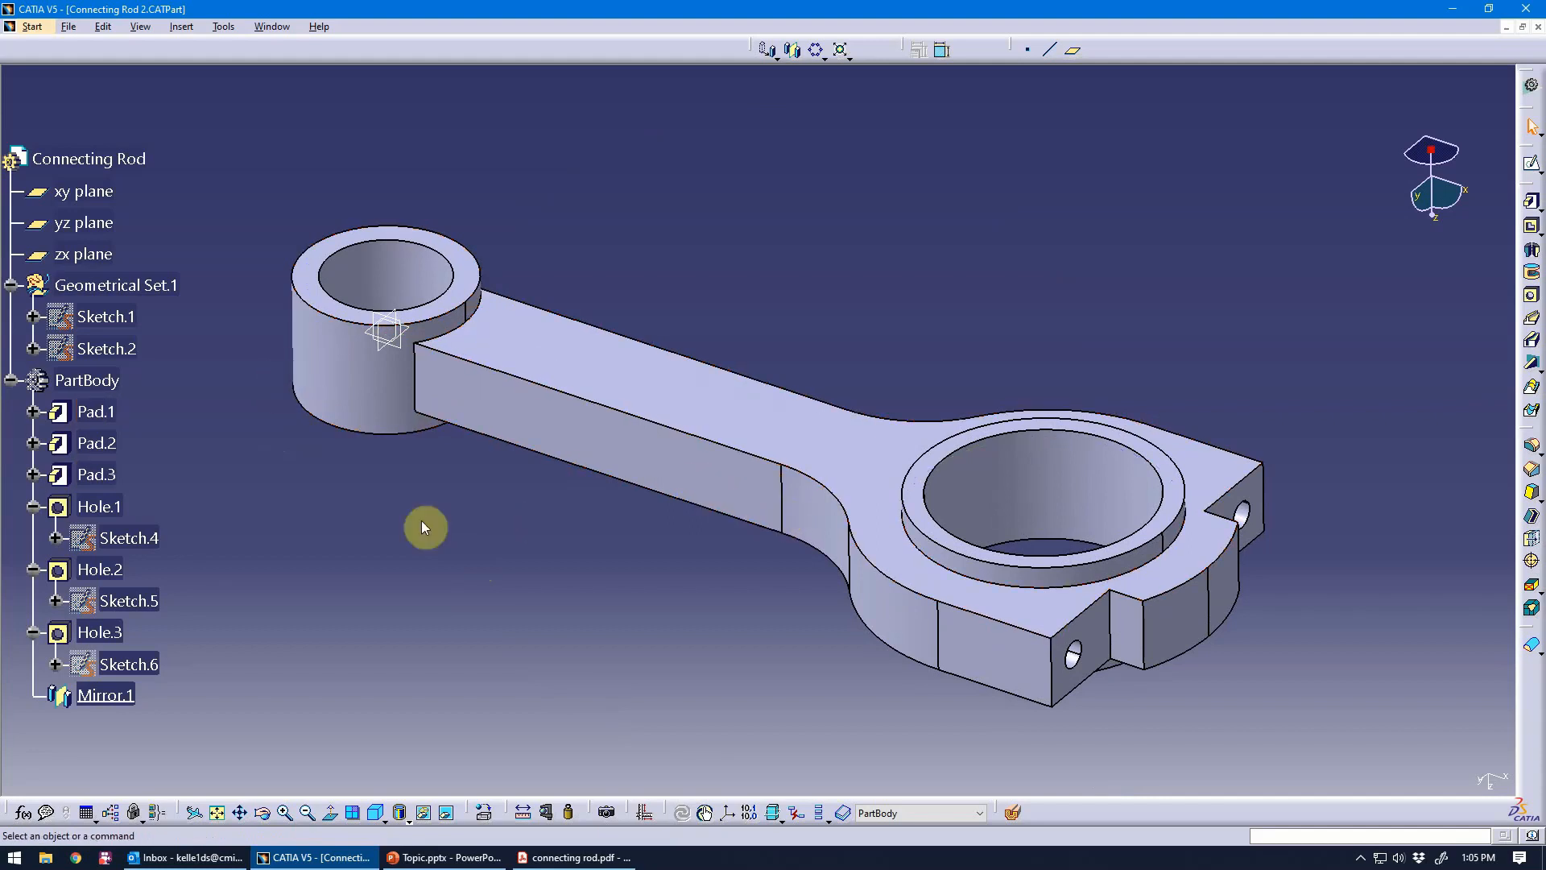
Step: Define Pad.1 as the work object to review the small-end cylinder on its own
{"action": "right_click", "coordinate": [117, 417]}
{"action": "left_click", "coordinate": [196, 531]}
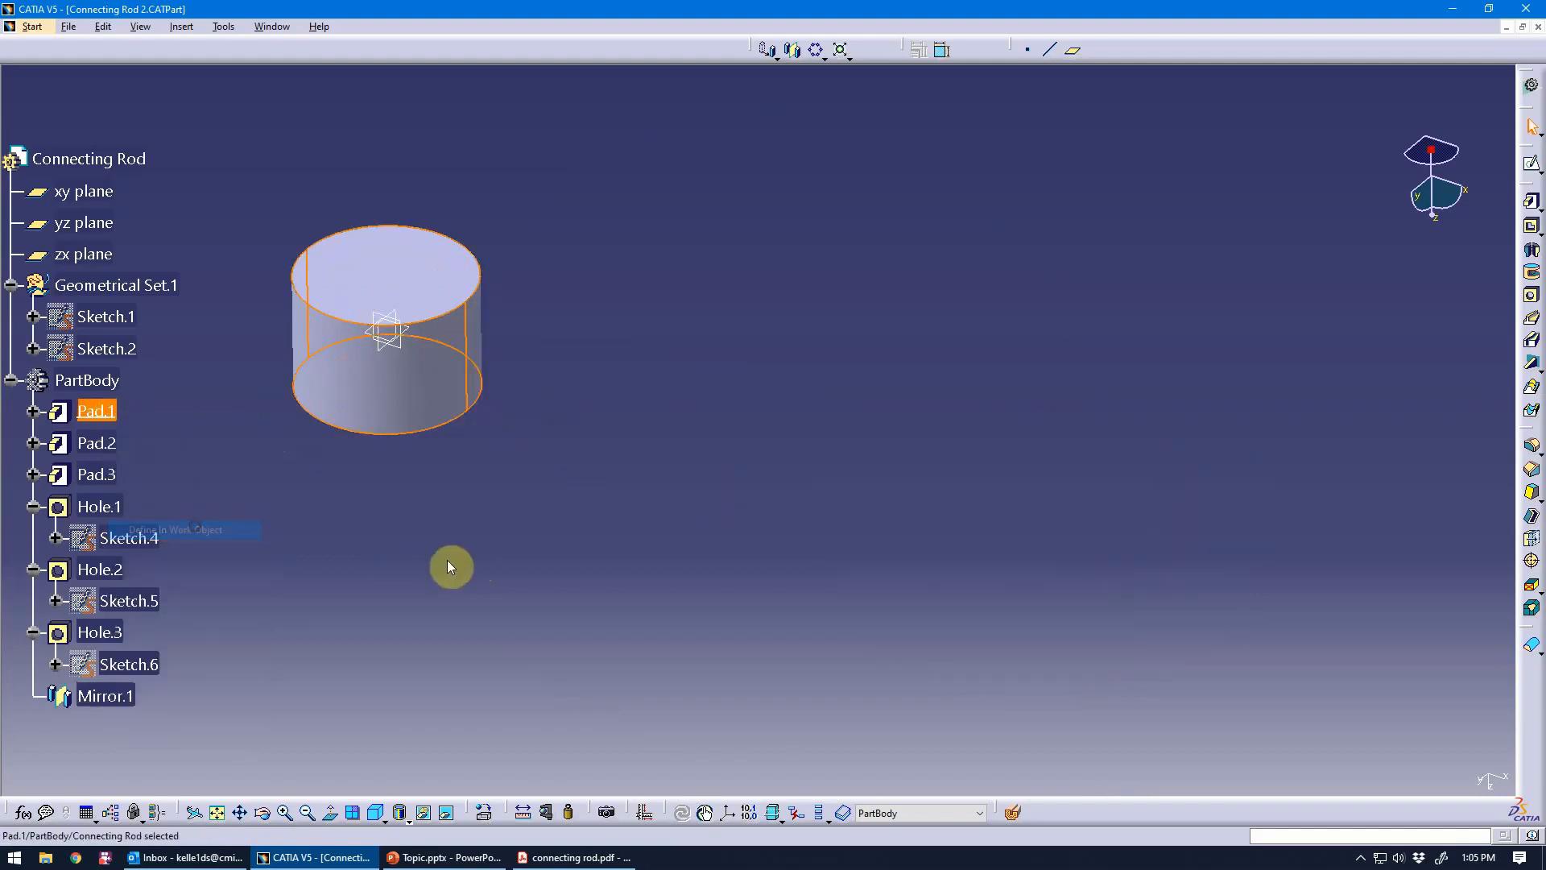
{"action": "middle_click_drag", "start_coordinate": [449, 567], "coordinate": [588, 507]}
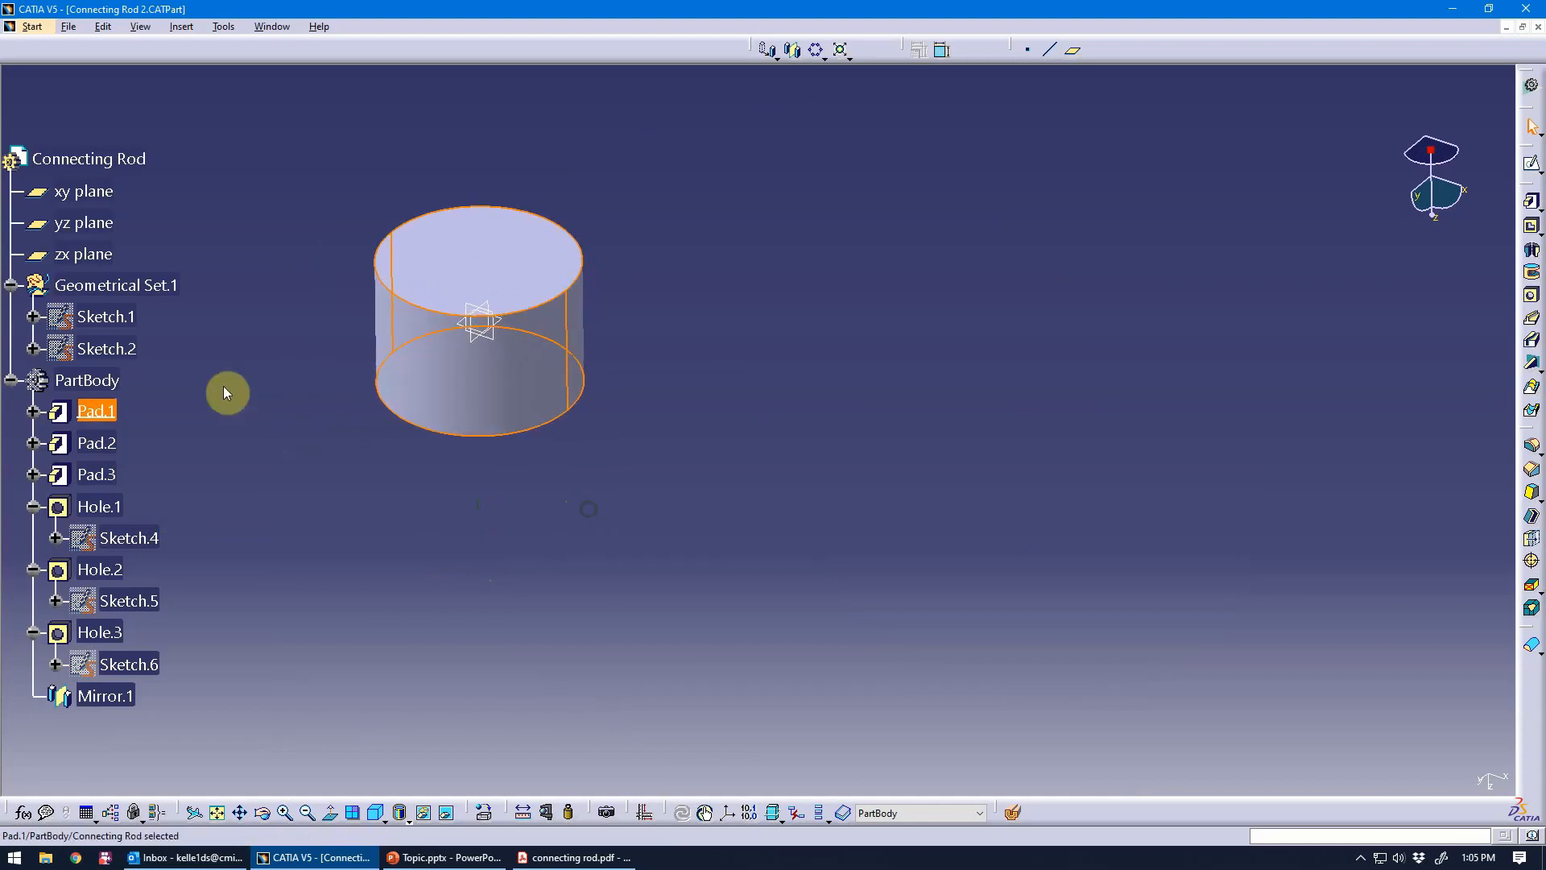
{"action": "left_click", "coordinate": [466, 310]}
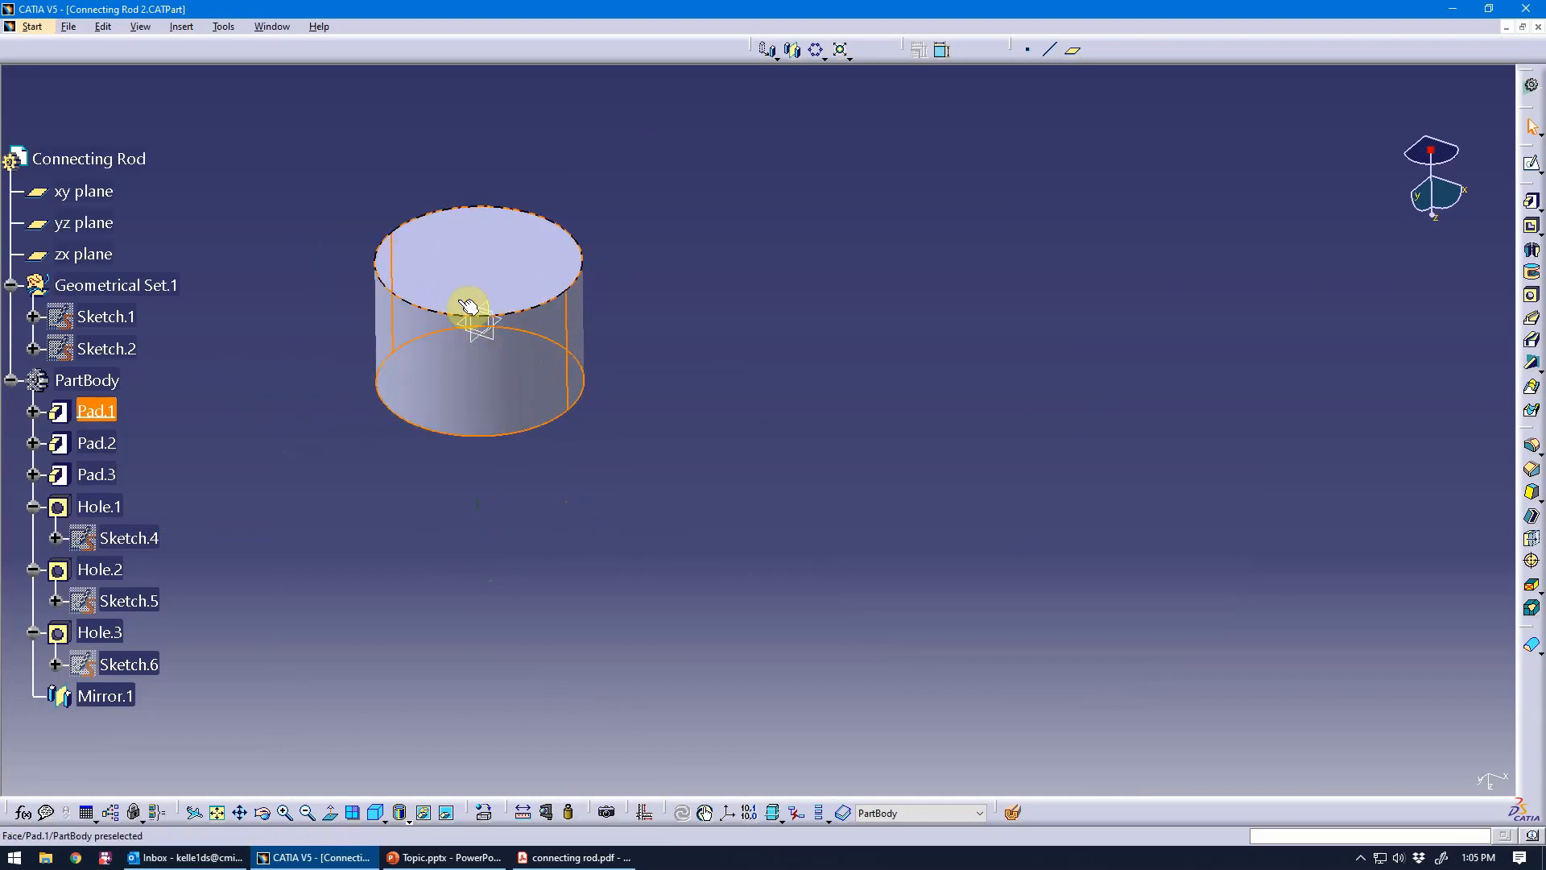
Step: Define Pad.2 as the work object and review the large-end cylinder's pad definition
{"action": "right_click", "coordinate": [118, 449]}
{"action": "left_click", "coordinate": [246, 528]}
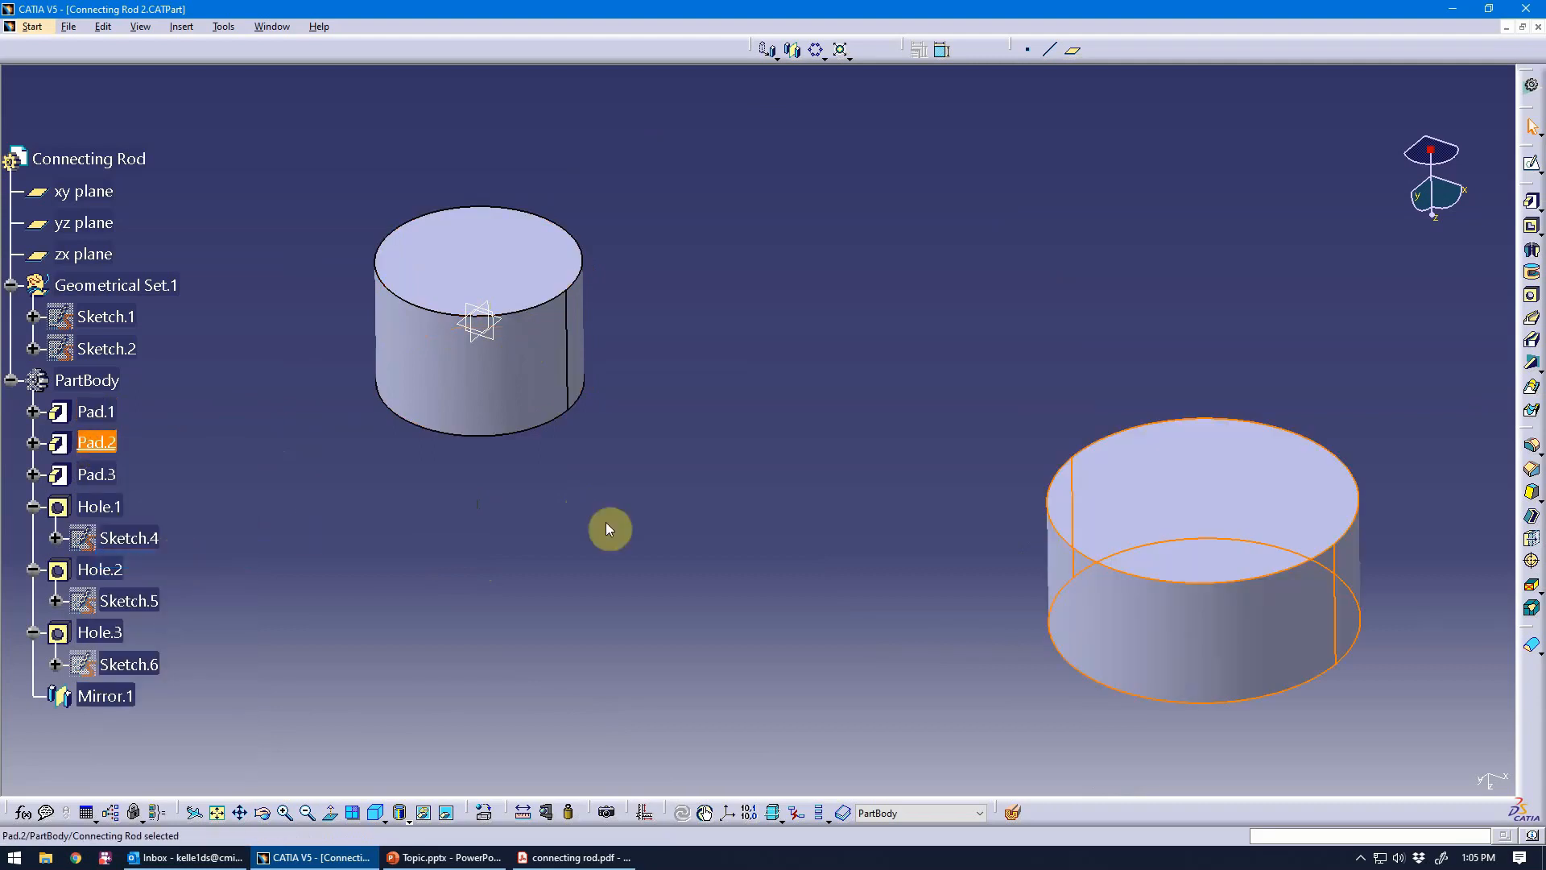
{"action": "mouse_move", "coordinate": [654, 511]}
{"action": "middle_mouse_down"}
{"action": "mouse_move", "coordinate": [625, 489]}
{"action": "mouse_move", "coordinate": [636, 494]}
{"action": "middle_mouse_up"}
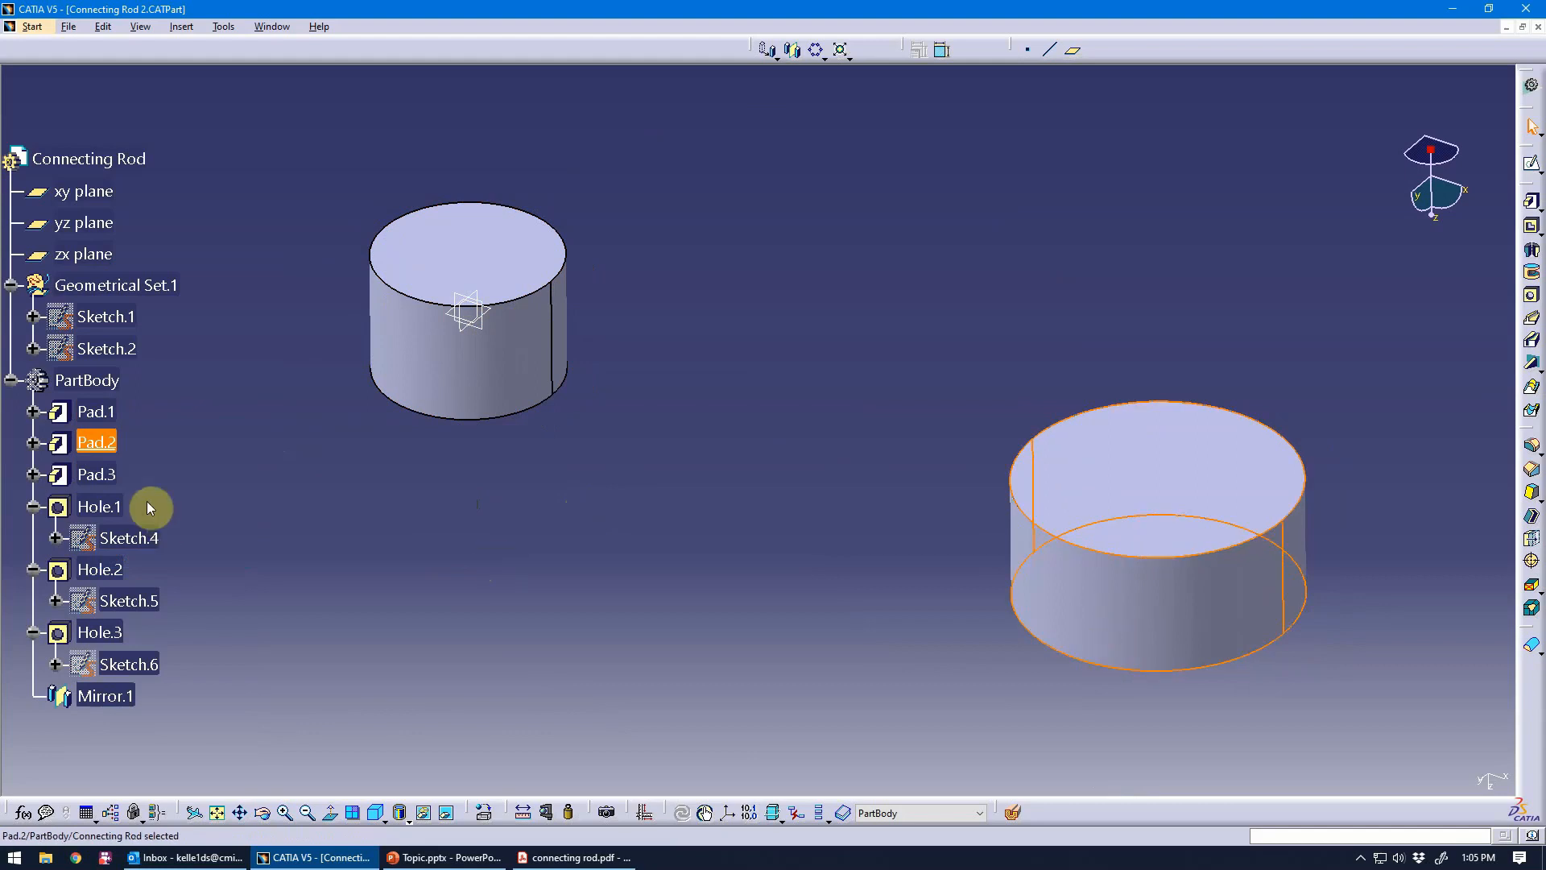
{"action": "double_click", "coordinate": [96, 443]}
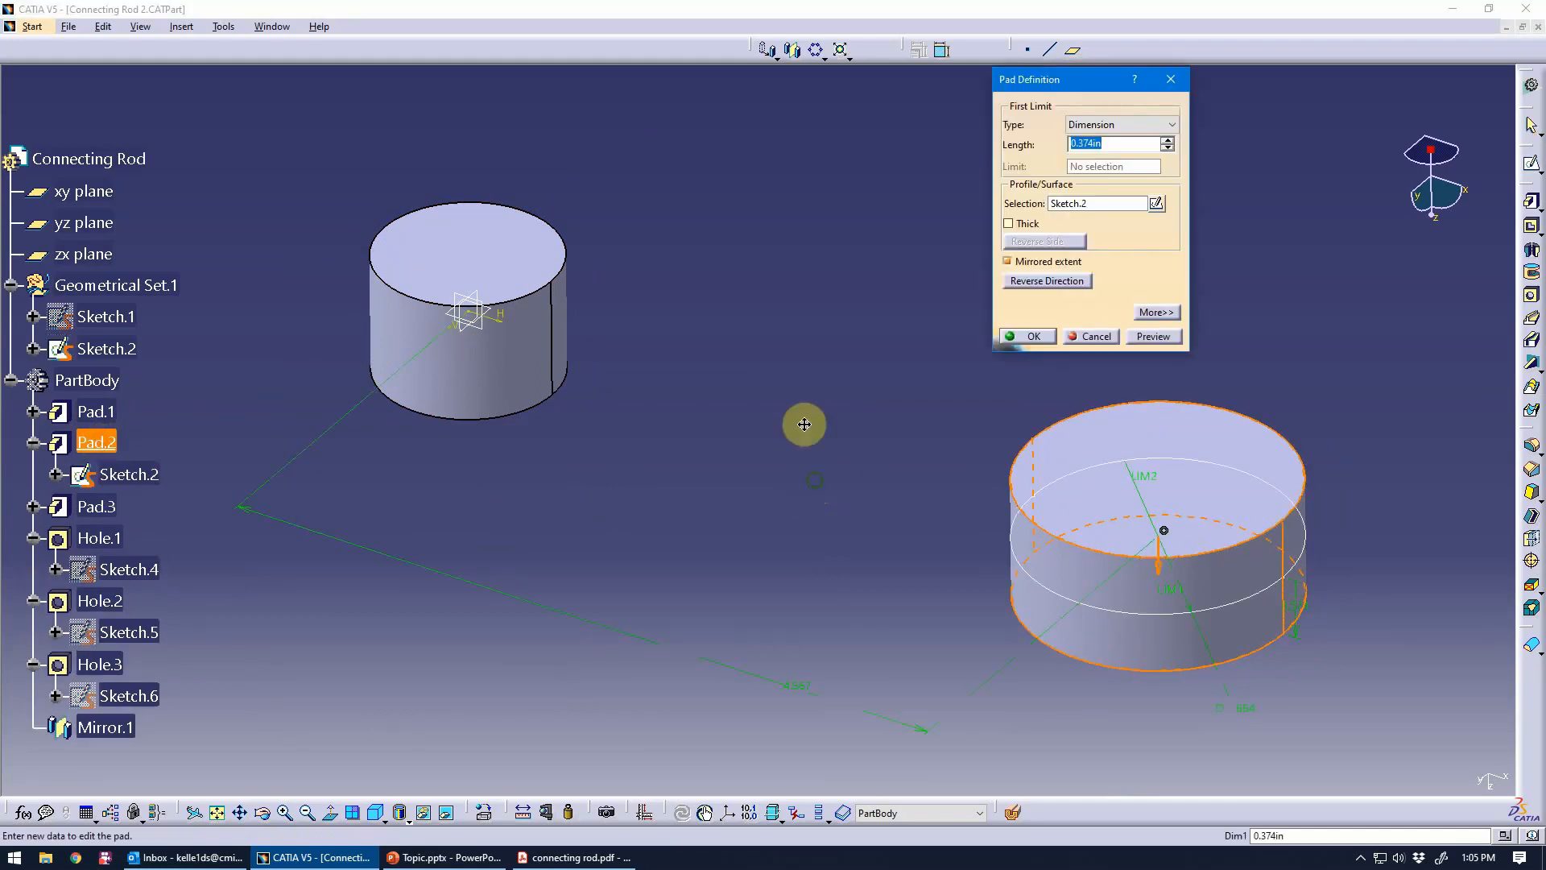
{"action": "middle_click_drag", "start_coordinate": [804, 423], "coordinate": [771, 548]}
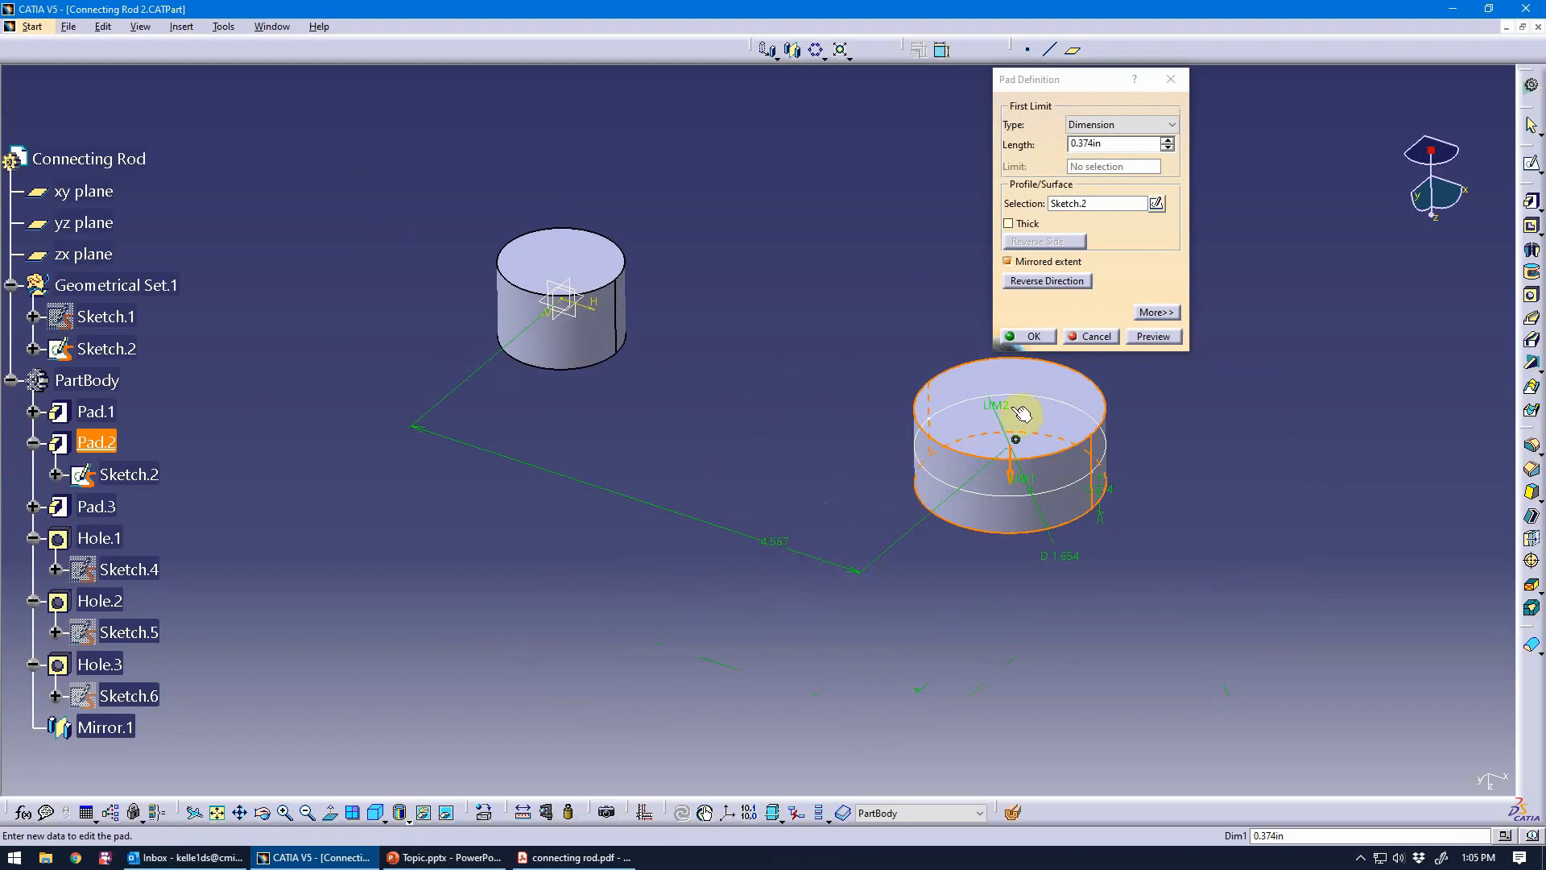
{"action": "left_click", "coordinate": [1030, 338]}
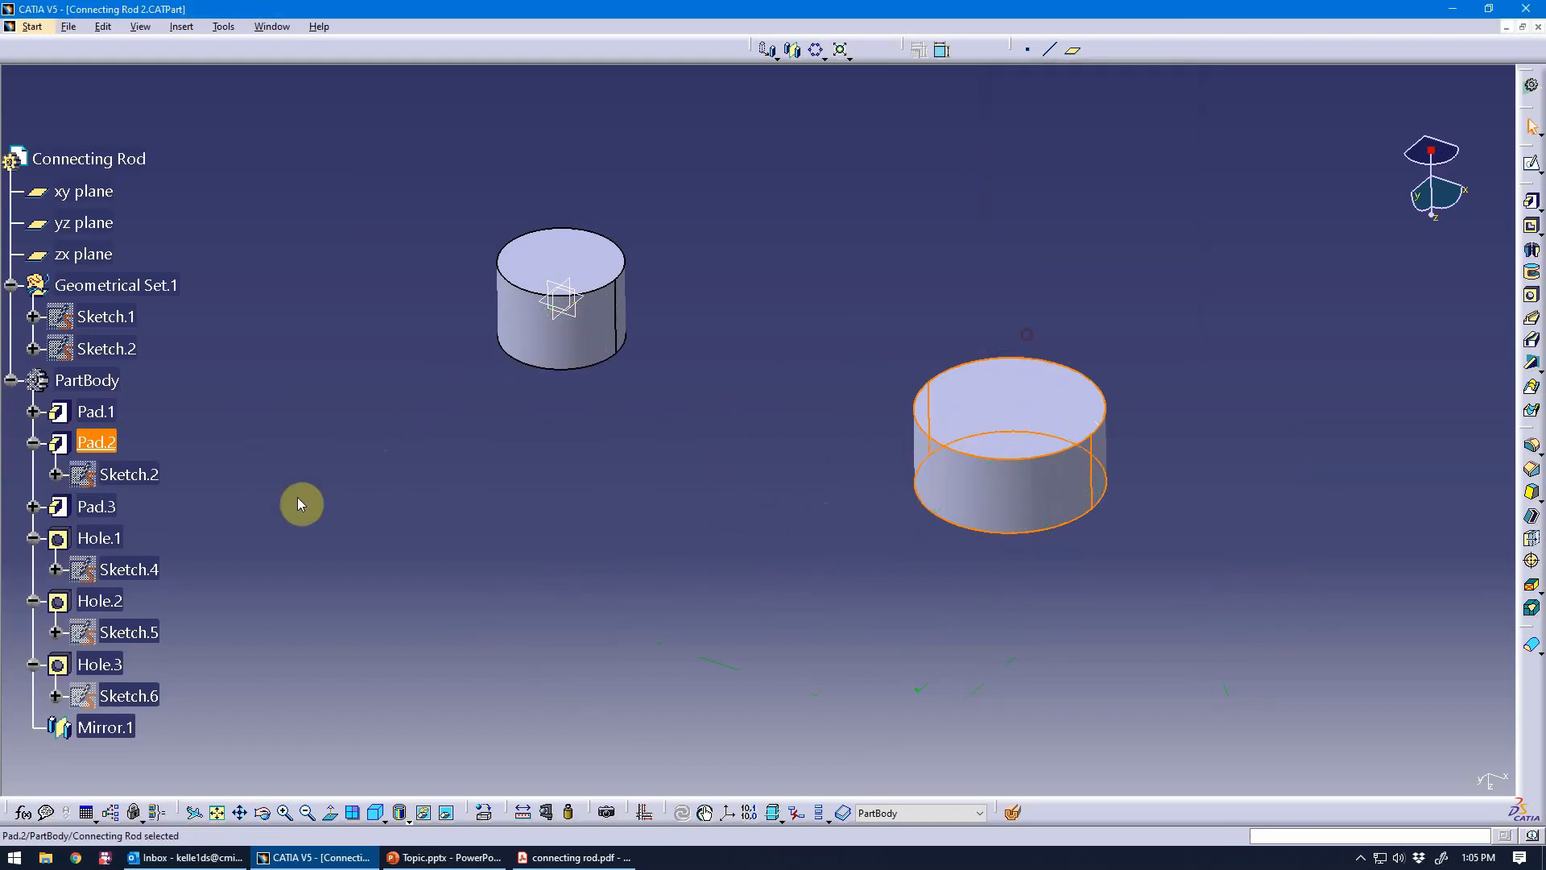
Step: Define Pad.3 as the work object and examine the shank and large-end body joining the two cylinders
{"action": "right_click", "coordinate": [107, 516]}
{"action": "left_click", "coordinate": [234, 634]}
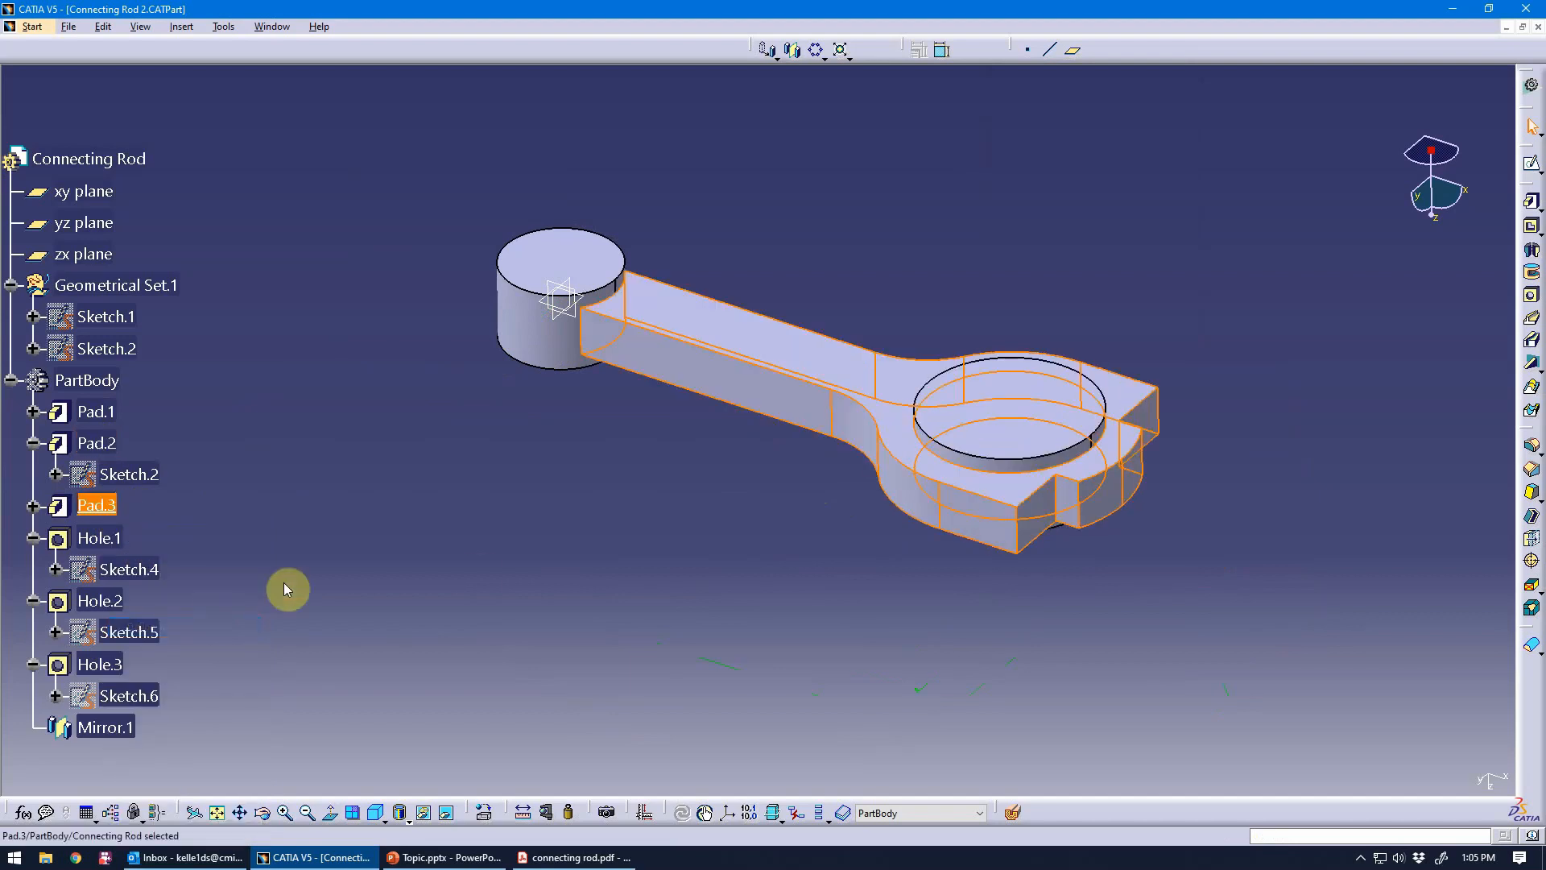
{"action": "middle_click_drag", "start_coordinate": [476, 569], "coordinate": [652, 490]}
{"action": "left_click", "coordinate": [615, 448]}
{"action": "scroll", "coordinate": [652, 488], "scroll_direction": "up", "scroll_amount": 1}
{"action": "scroll", "coordinate": [242, 538], "scroll_direction": "down", "scroll_amount": 1}
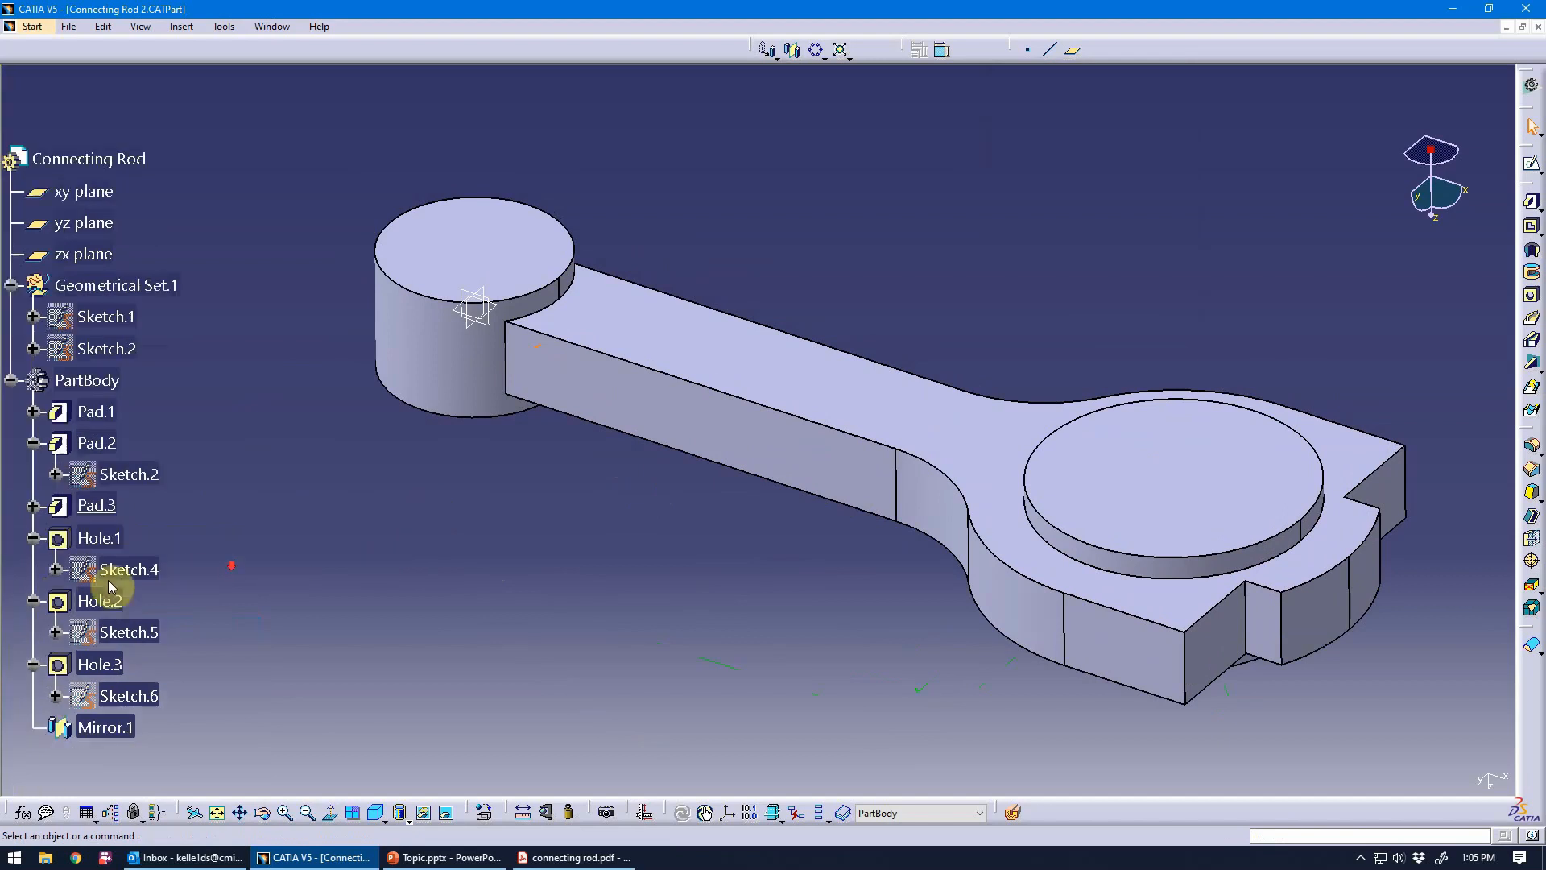
Step: Open Pad.3's profile Sketch.3, examine how its outline meets both cylinders, and exit the sketch
{"action": "left_click", "coordinate": [33, 506]}
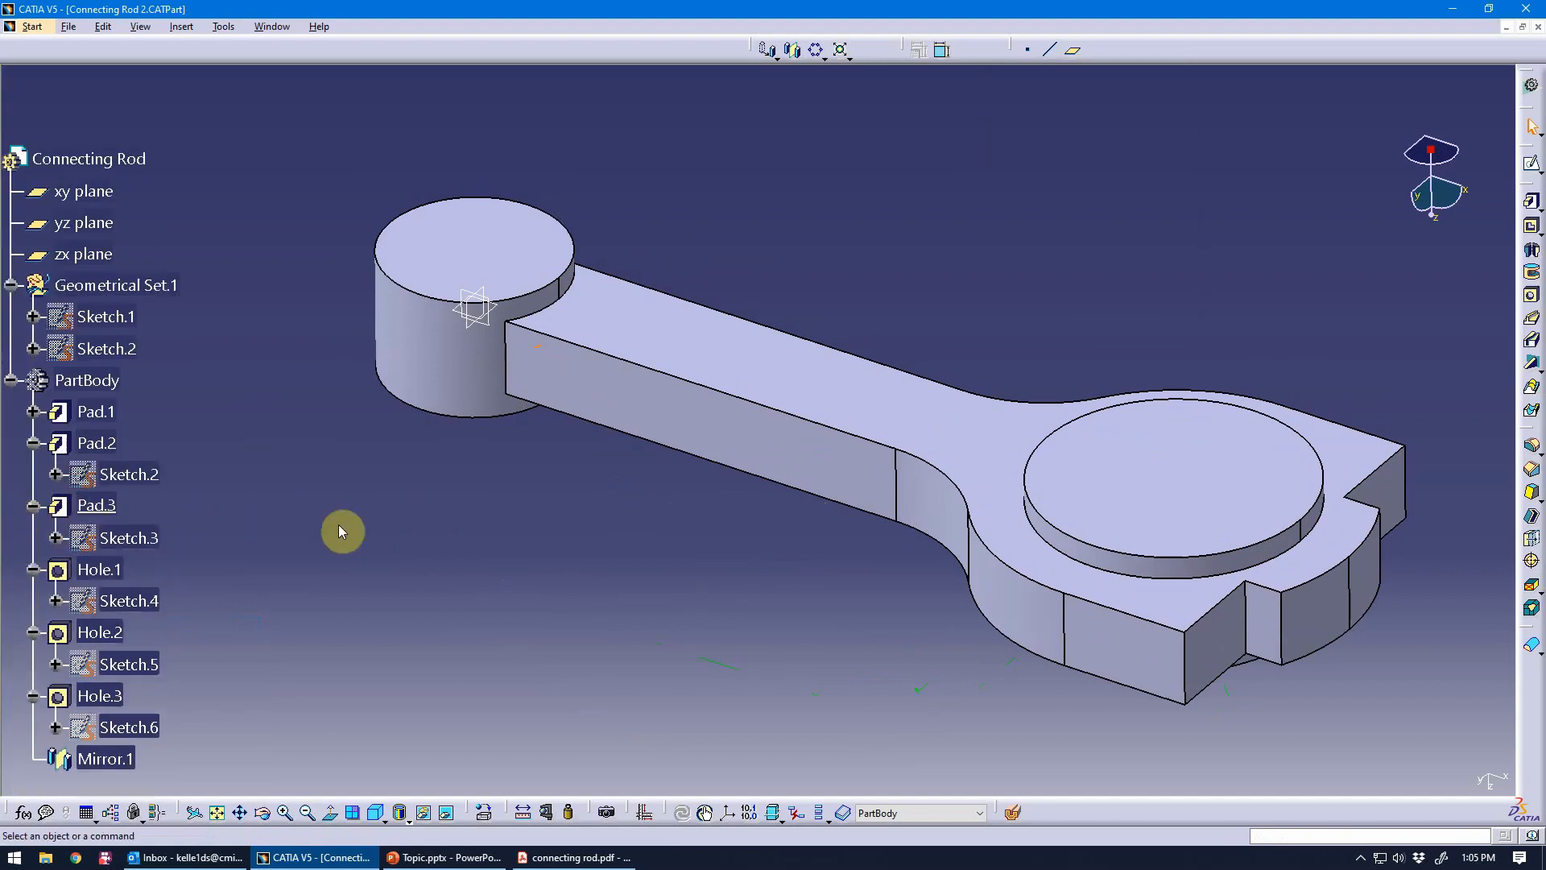
{"action": "middle_click_drag", "start_coordinate": [479, 540], "coordinate": [470, 538]}
{"action": "middle_click_drag", "start_coordinate": [642, 574], "coordinate": [605, 579]}
{"action": "double_click", "coordinate": [160, 543]}
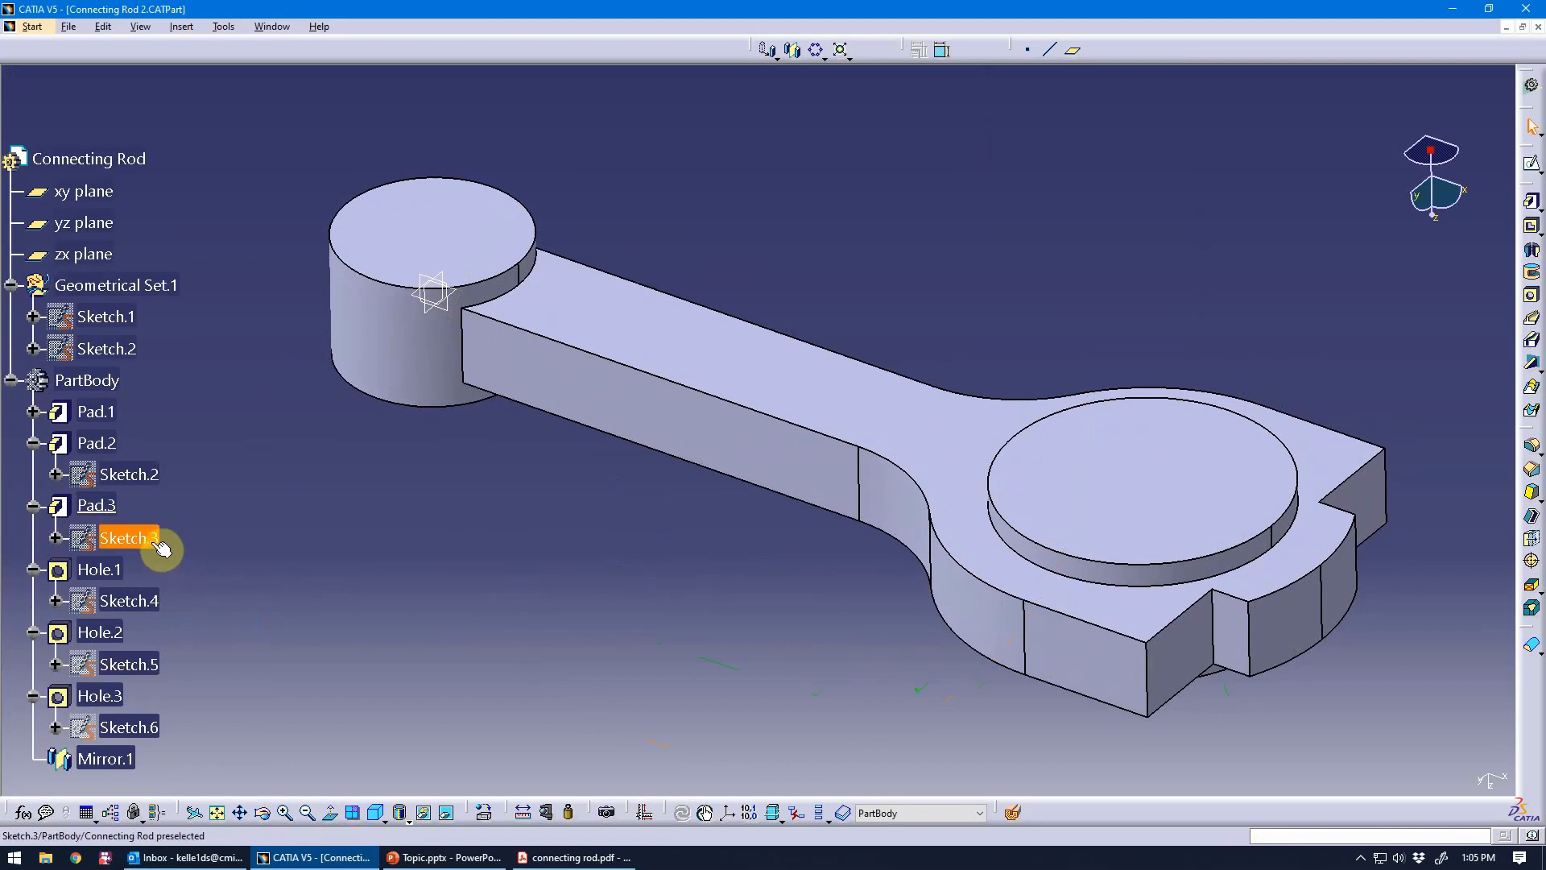
{"action": "mouse_move", "coordinate": [571, 549]}
{"action": "middle_mouse_down", "text": "ctrl"}
{"action": "mouse_move", "coordinate": [580, 518]}
{"action": "mouse_move", "coordinate": [508, 435]}
{"action": "middle_mouse_up", "text": "ctrl"}
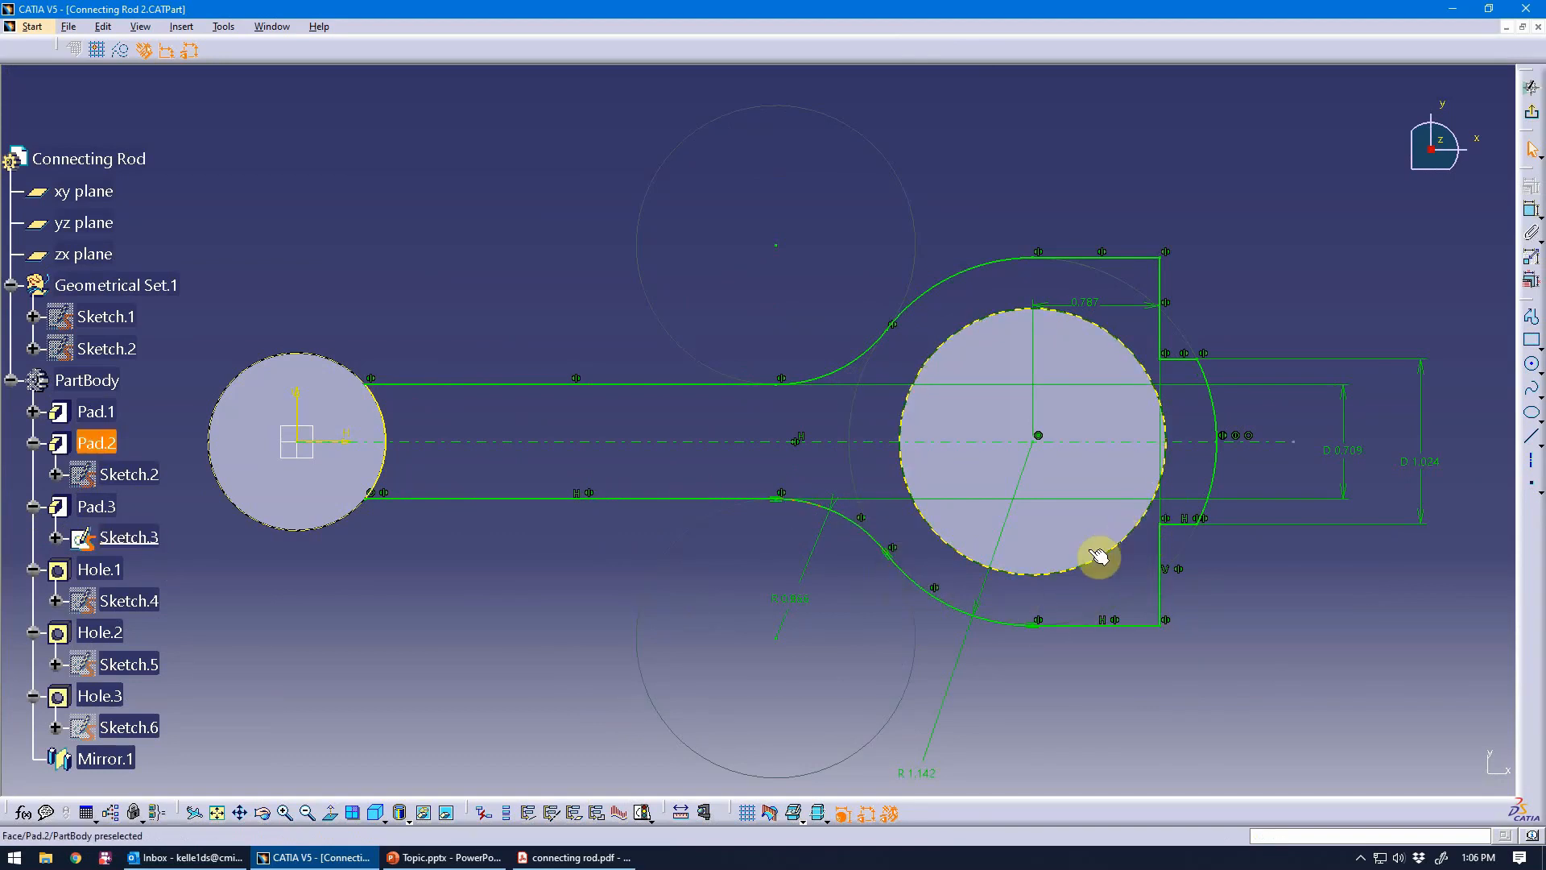
{"action": "left_click", "coordinate": [1091, 573]}
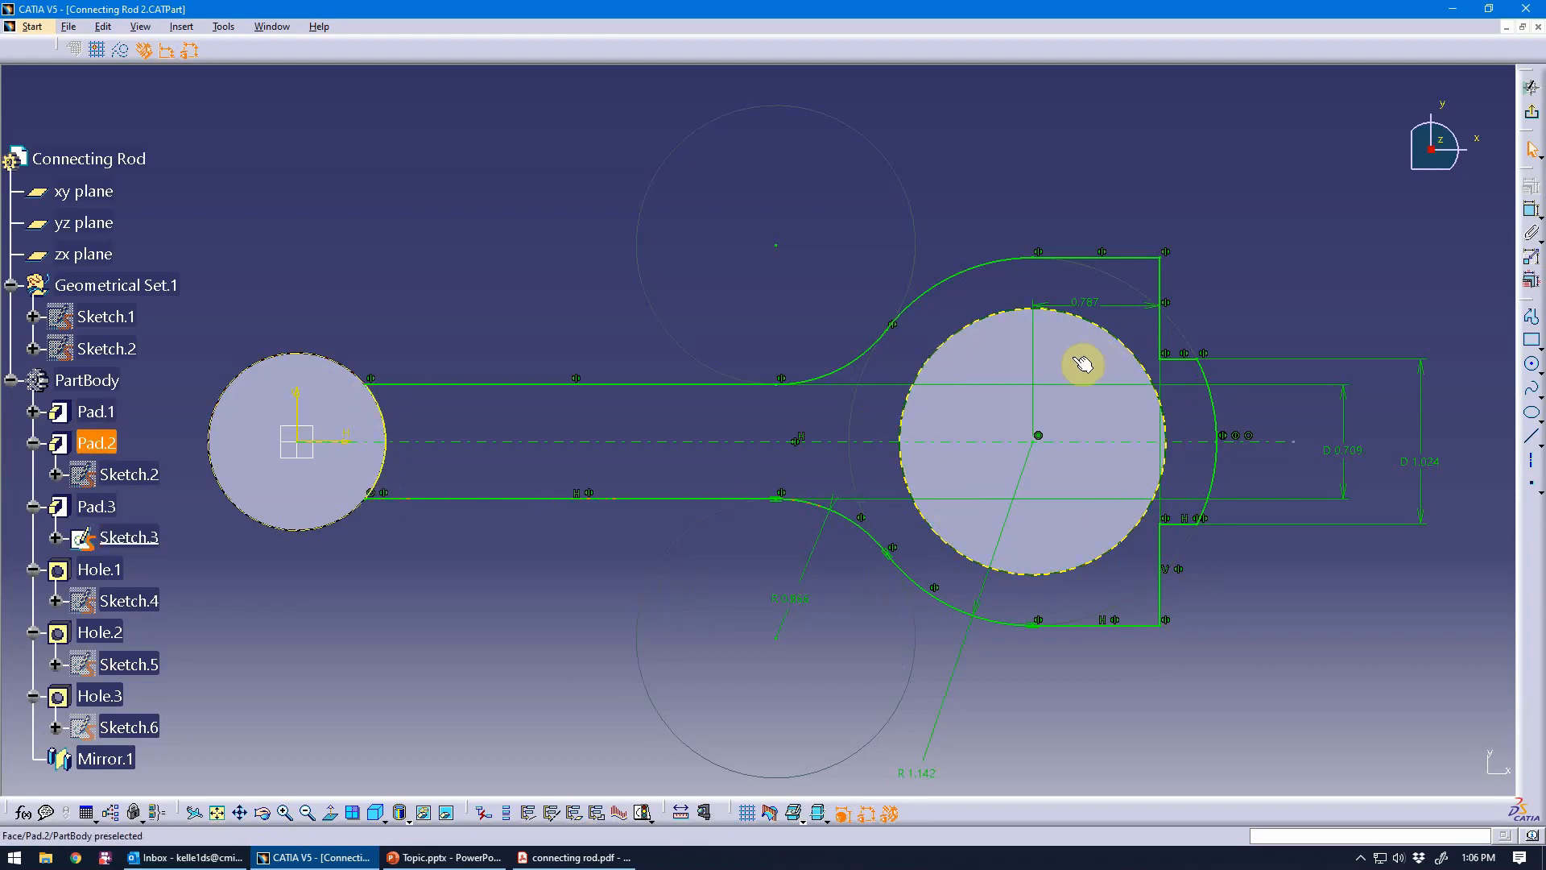
{"action": "left_click", "coordinate": [360, 526]}
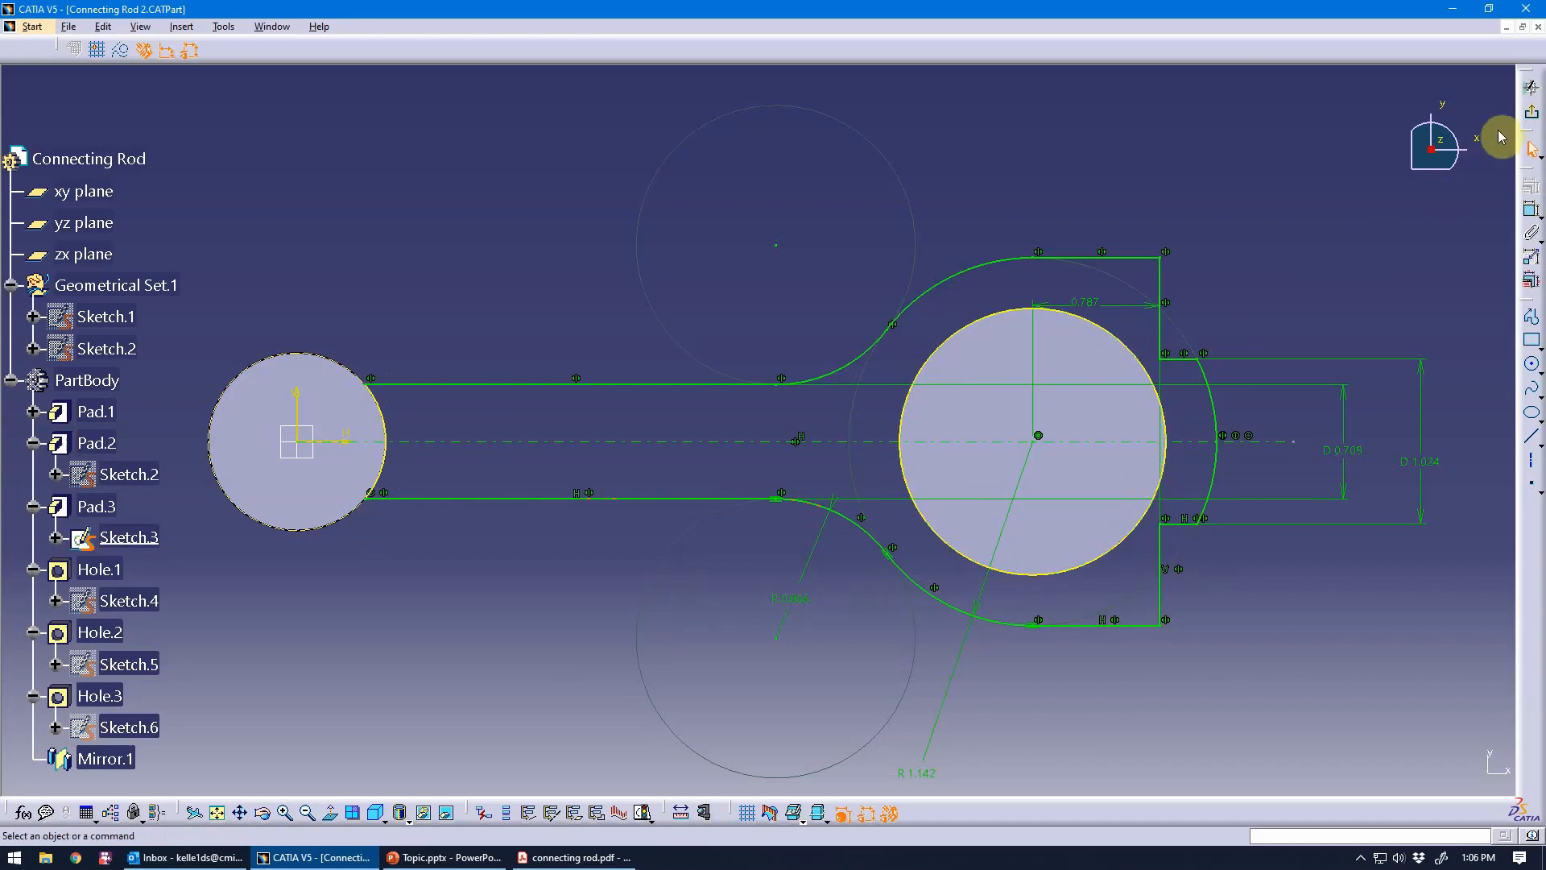
{"action": "left_click", "coordinate": [1531, 87]}
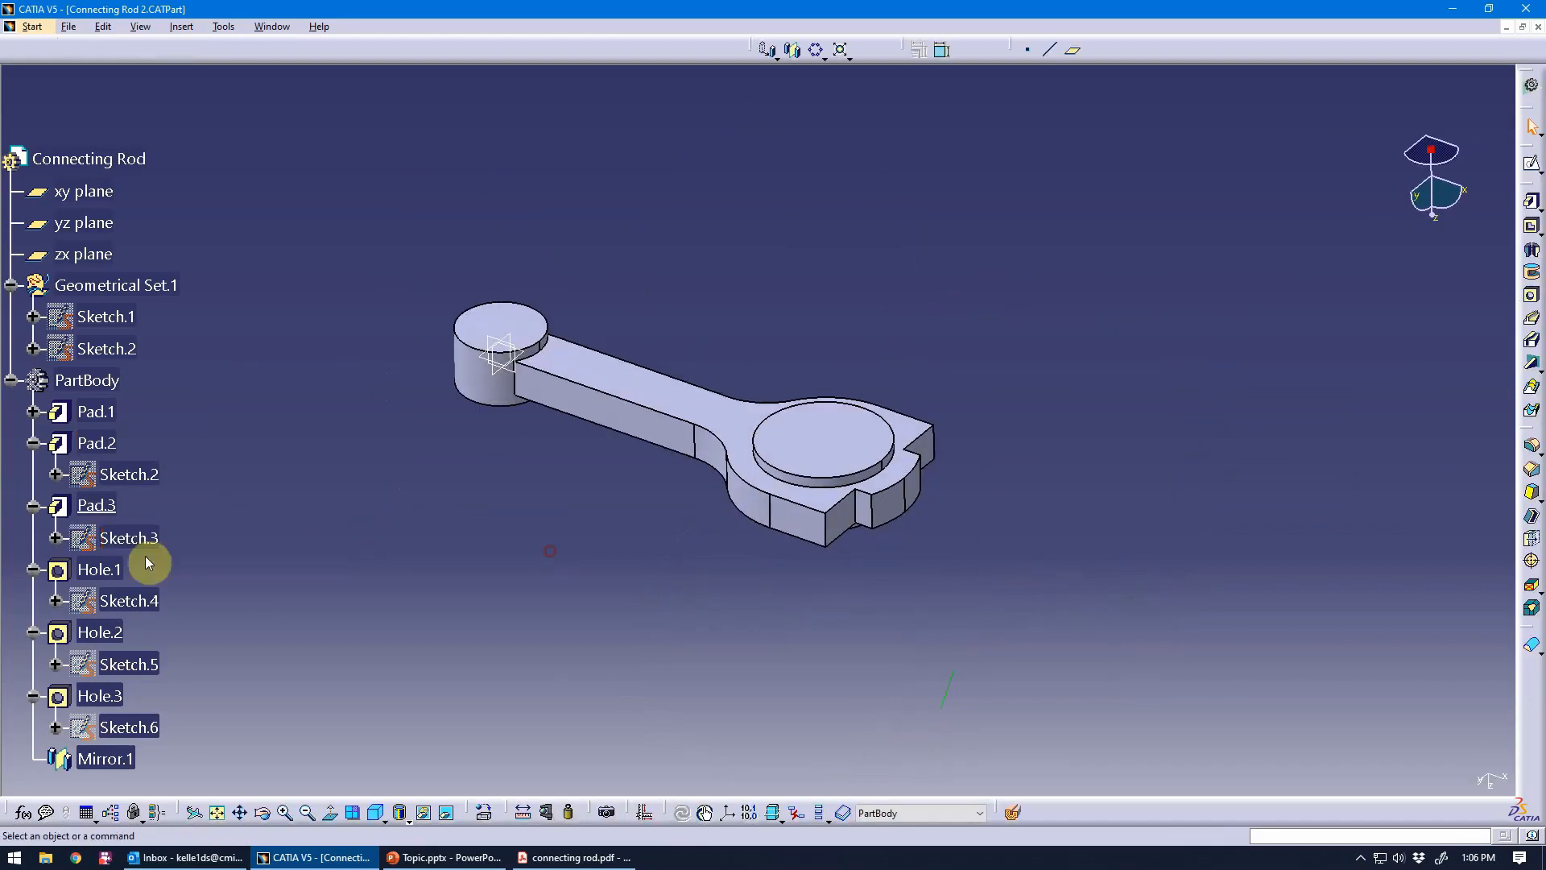
{"action": "left_click", "coordinate": [100, 568]}
{"action": "right_click", "coordinate": [100, 569]}
{"action": "left_click", "coordinate": [415, 559]}
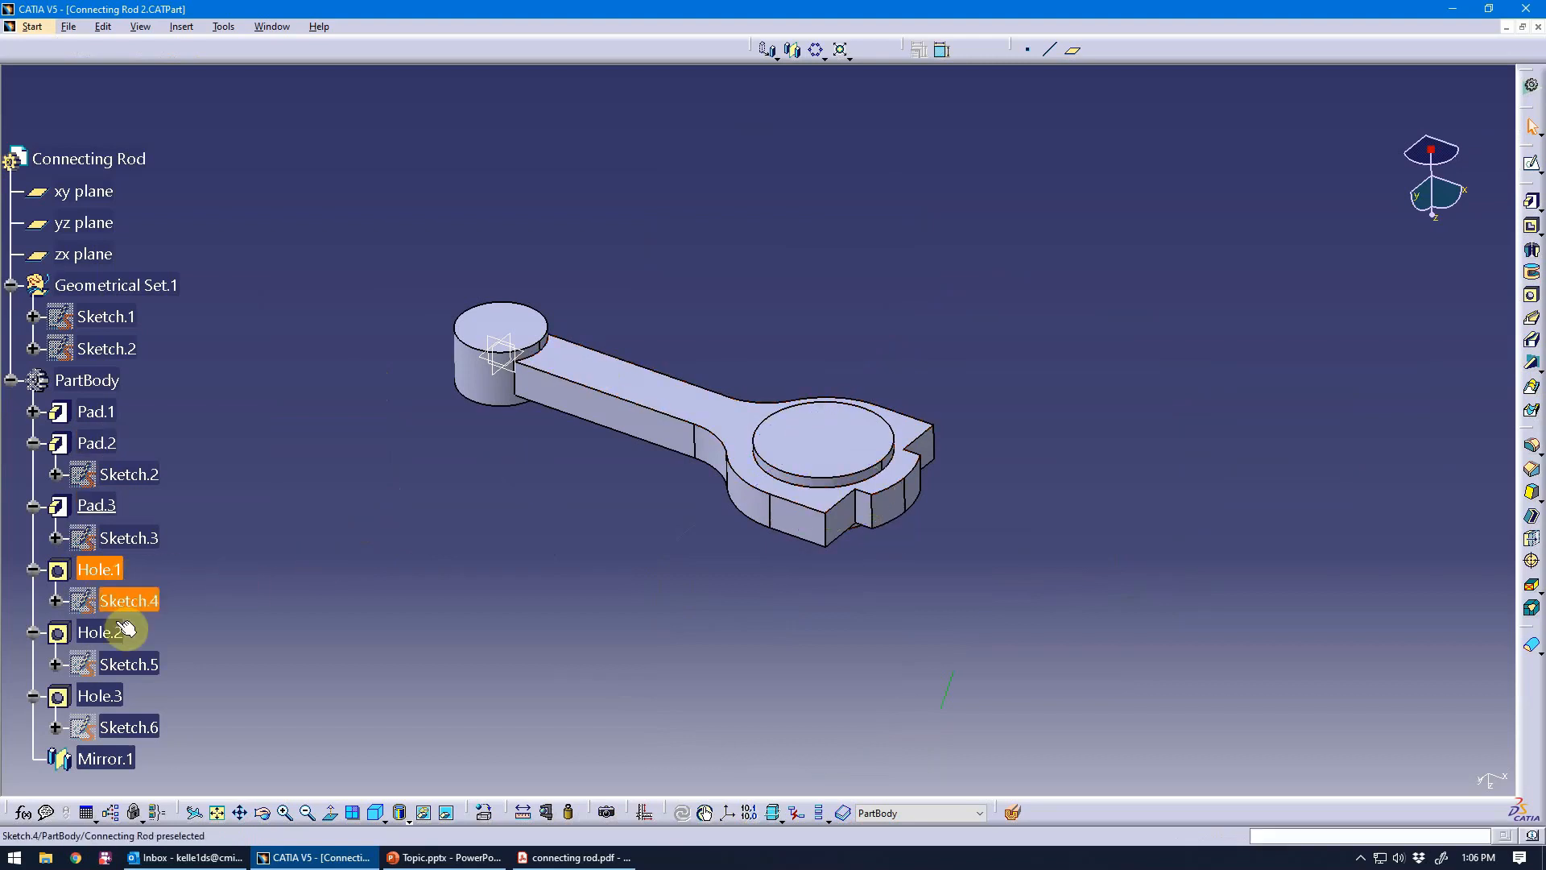
Step: Define Mirror.1 as the work object to restore the part with all its holes
{"action": "right_click", "coordinate": [102, 758]}
{"action": "left_click", "coordinate": [191, 547]}
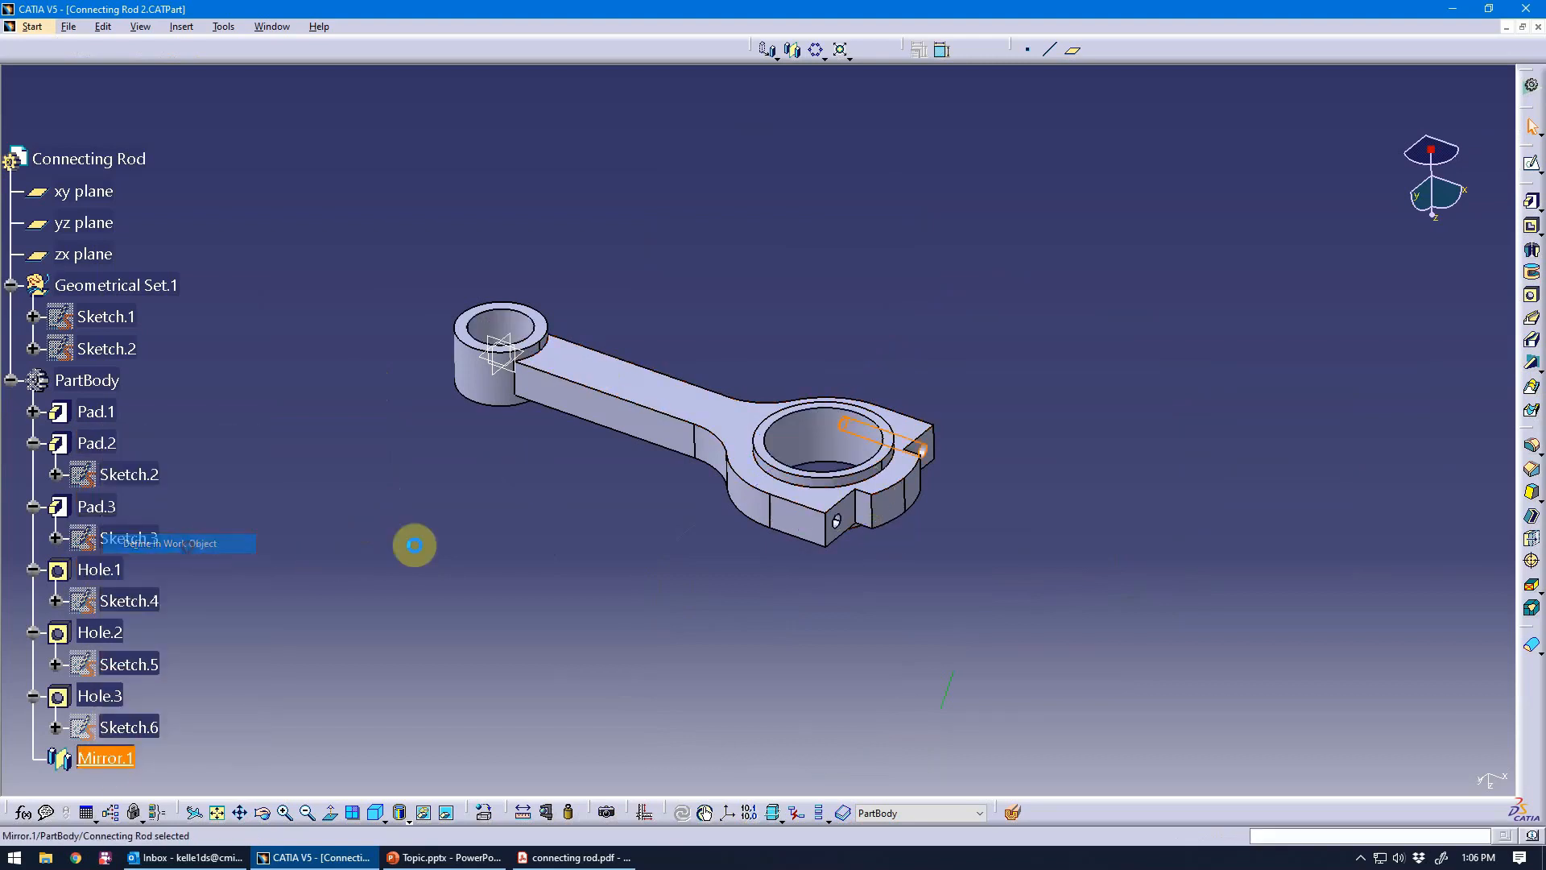
{"action": "left_click", "coordinate": [509, 551]}
Step: Examine the complete rod's shank edges, large-end boss and bolt-hole corners that need fillets
{"action": "middle_click_drag", "start_coordinate": [511, 552], "coordinate": [593, 538]}
{"action": "middle_click_drag", "start_coordinate": [632, 671], "coordinate": [577, 559]}
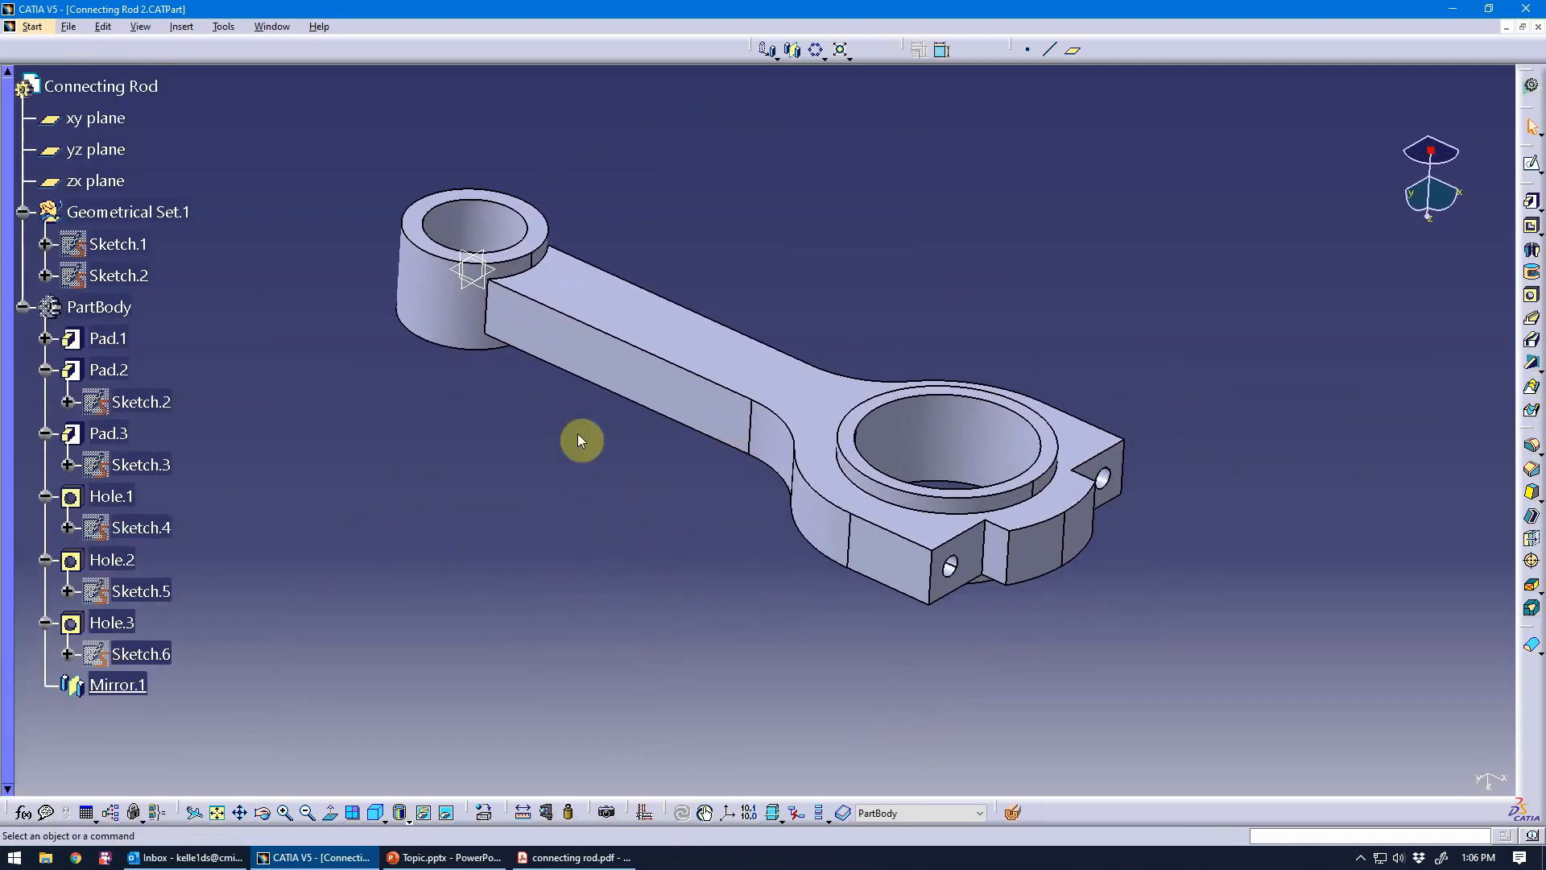
{"action": "middle_click_drag", "start_coordinate": [580, 439], "coordinate": [537, 373]}
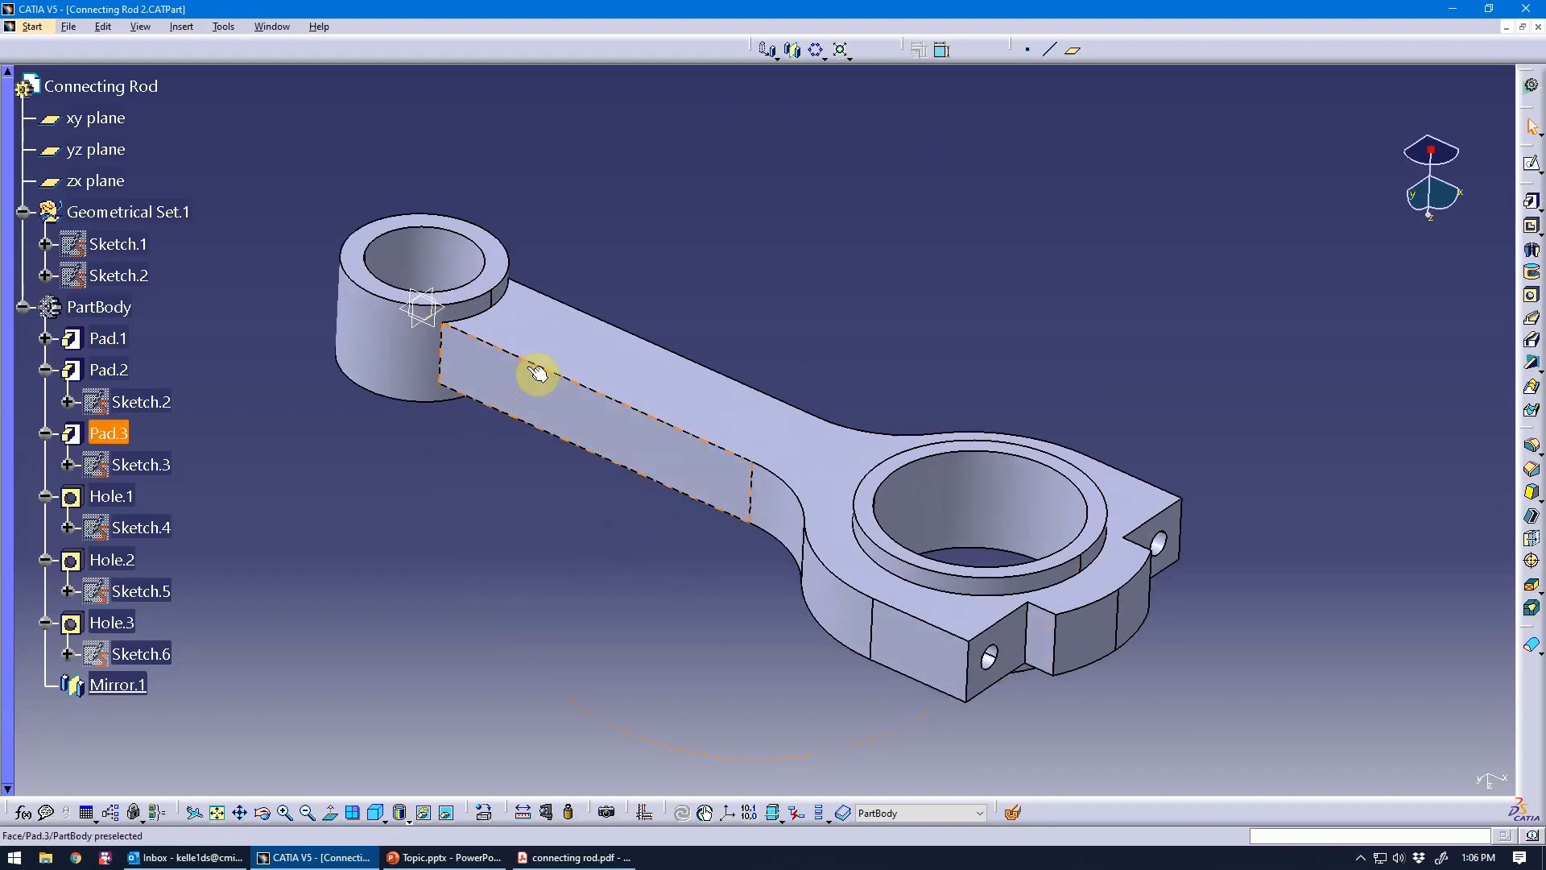
{"action": "middle_click_drag", "start_coordinate": [609, 530], "coordinate": [591, 473]}
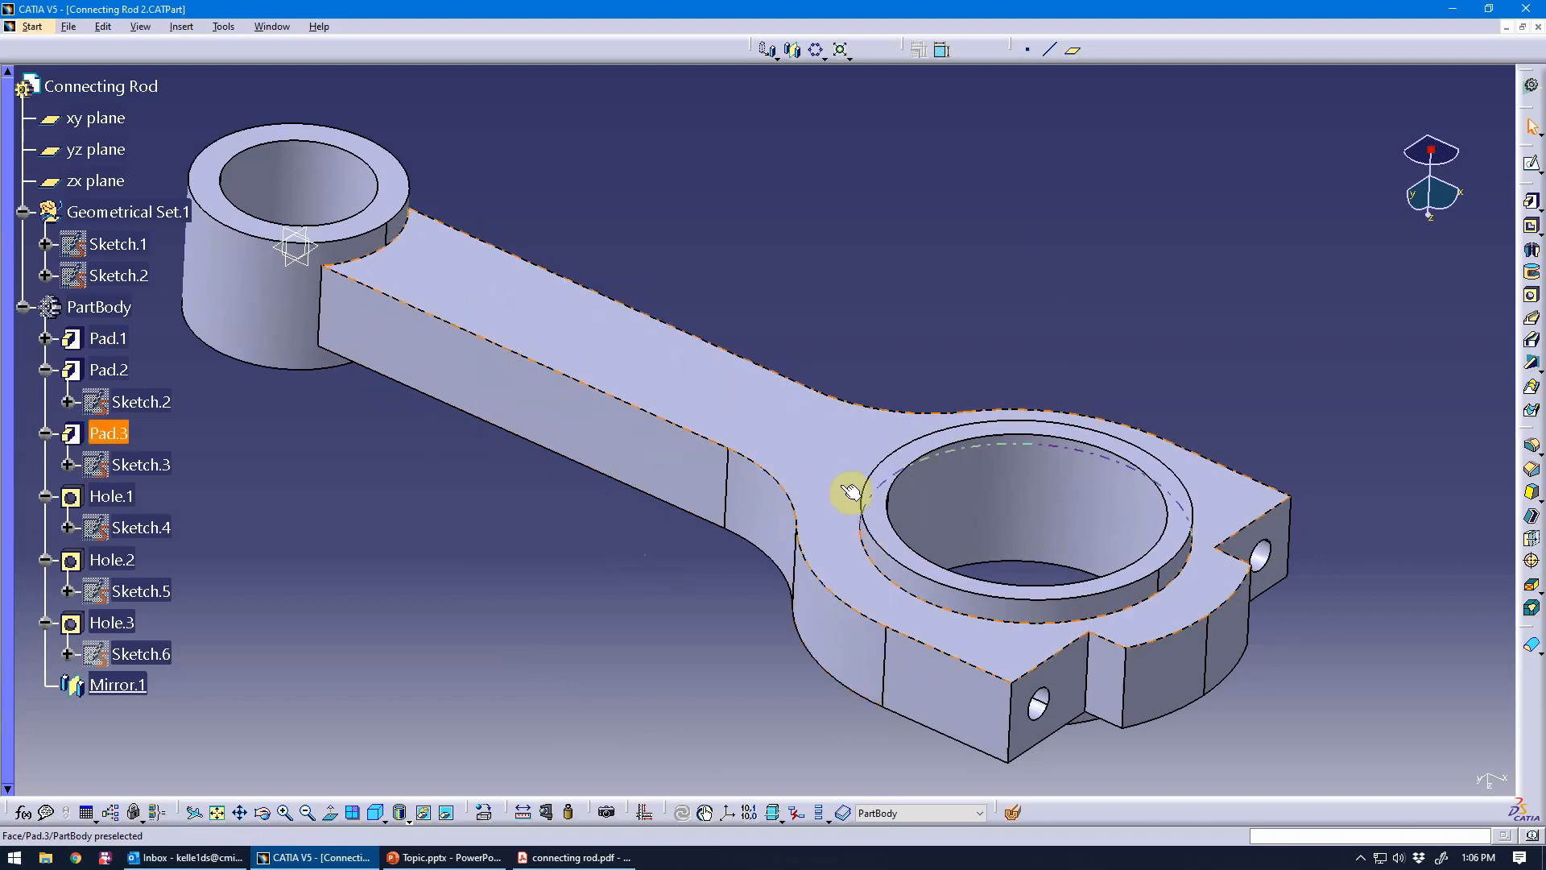
{"action": "middle_click_drag", "start_coordinate": [467, 621], "coordinate": [642, 387]}
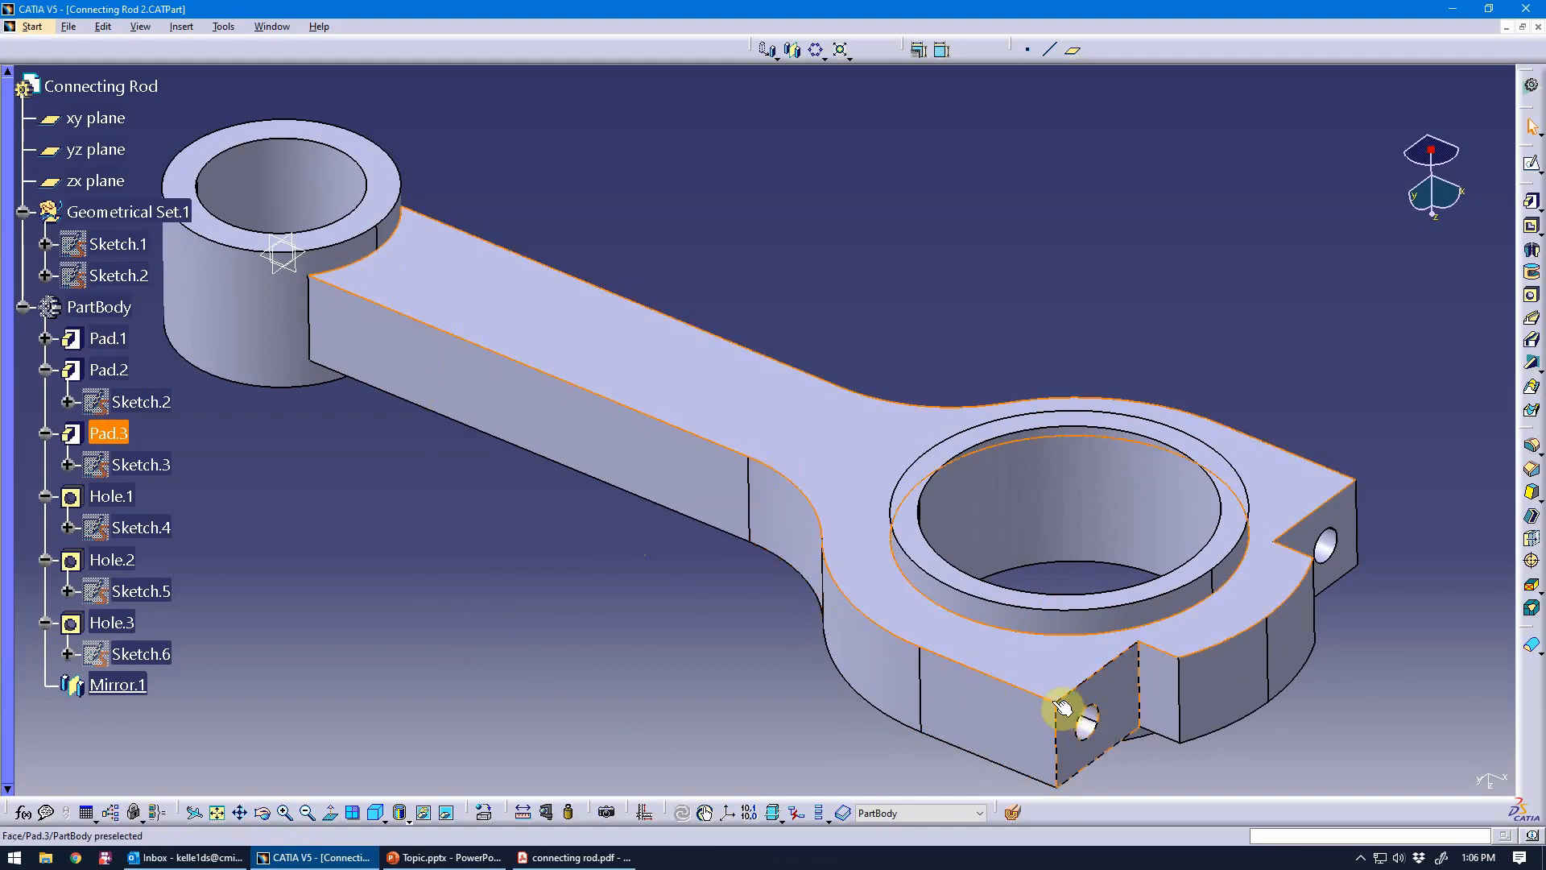
{"action": "left_click", "coordinate": [509, 681]}
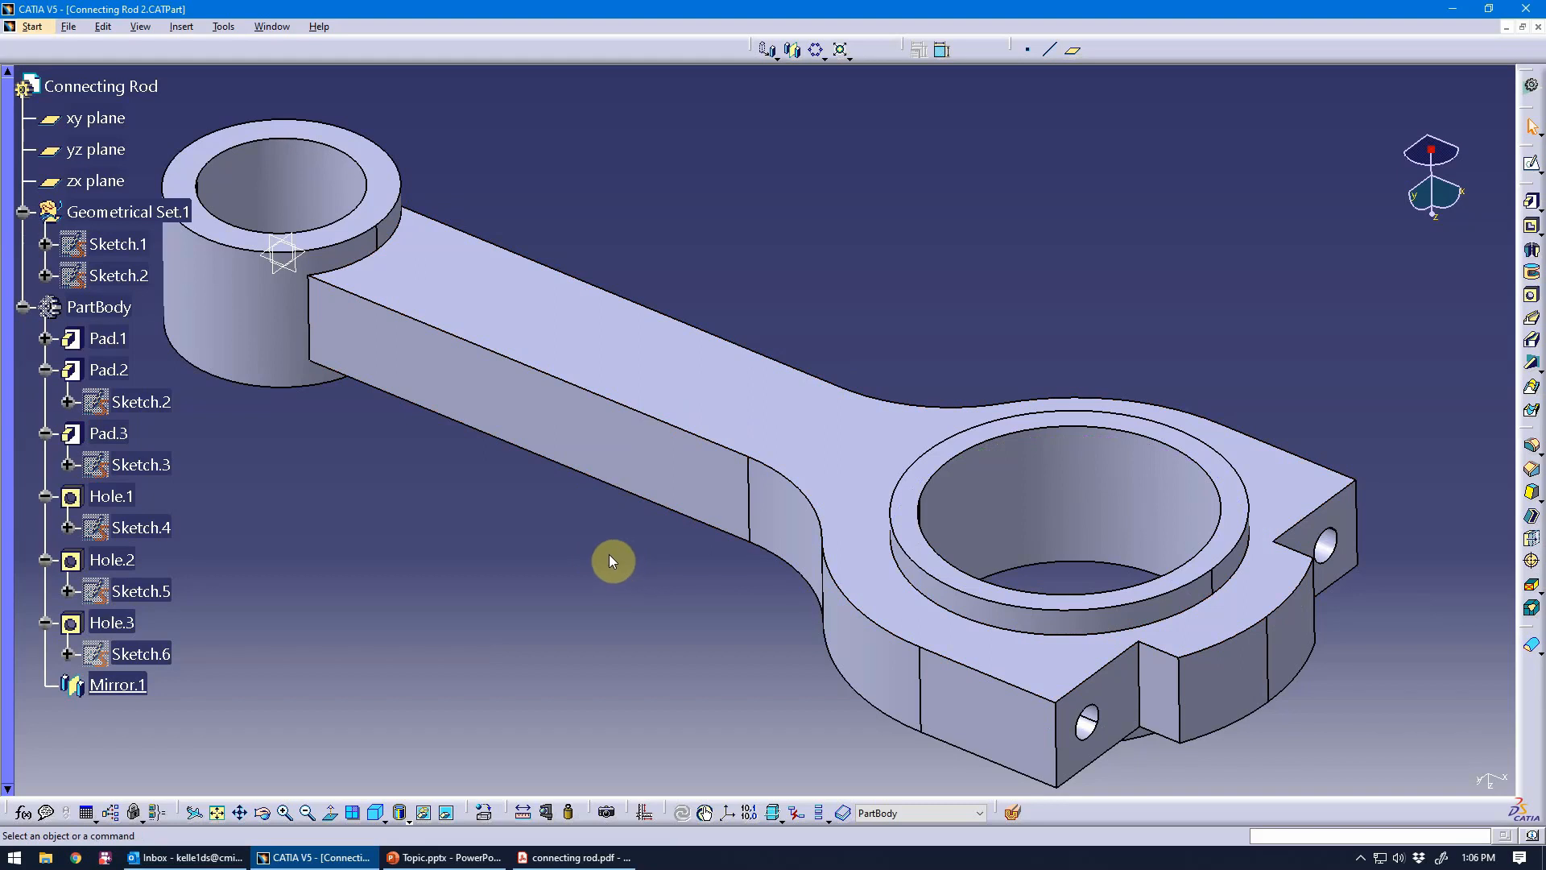
{"action": "mouse_move", "coordinate": [609, 554]}
{"action": "middle_mouse_down"}
{"action": "mouse_move", "coordinate": [643, 583]}
{"action": "mouse_move", "coordinate": [606, 558]}
{"action": "mouse_move", "coordinate": [693, 439]}
{"action": "middle_mouse_up"}
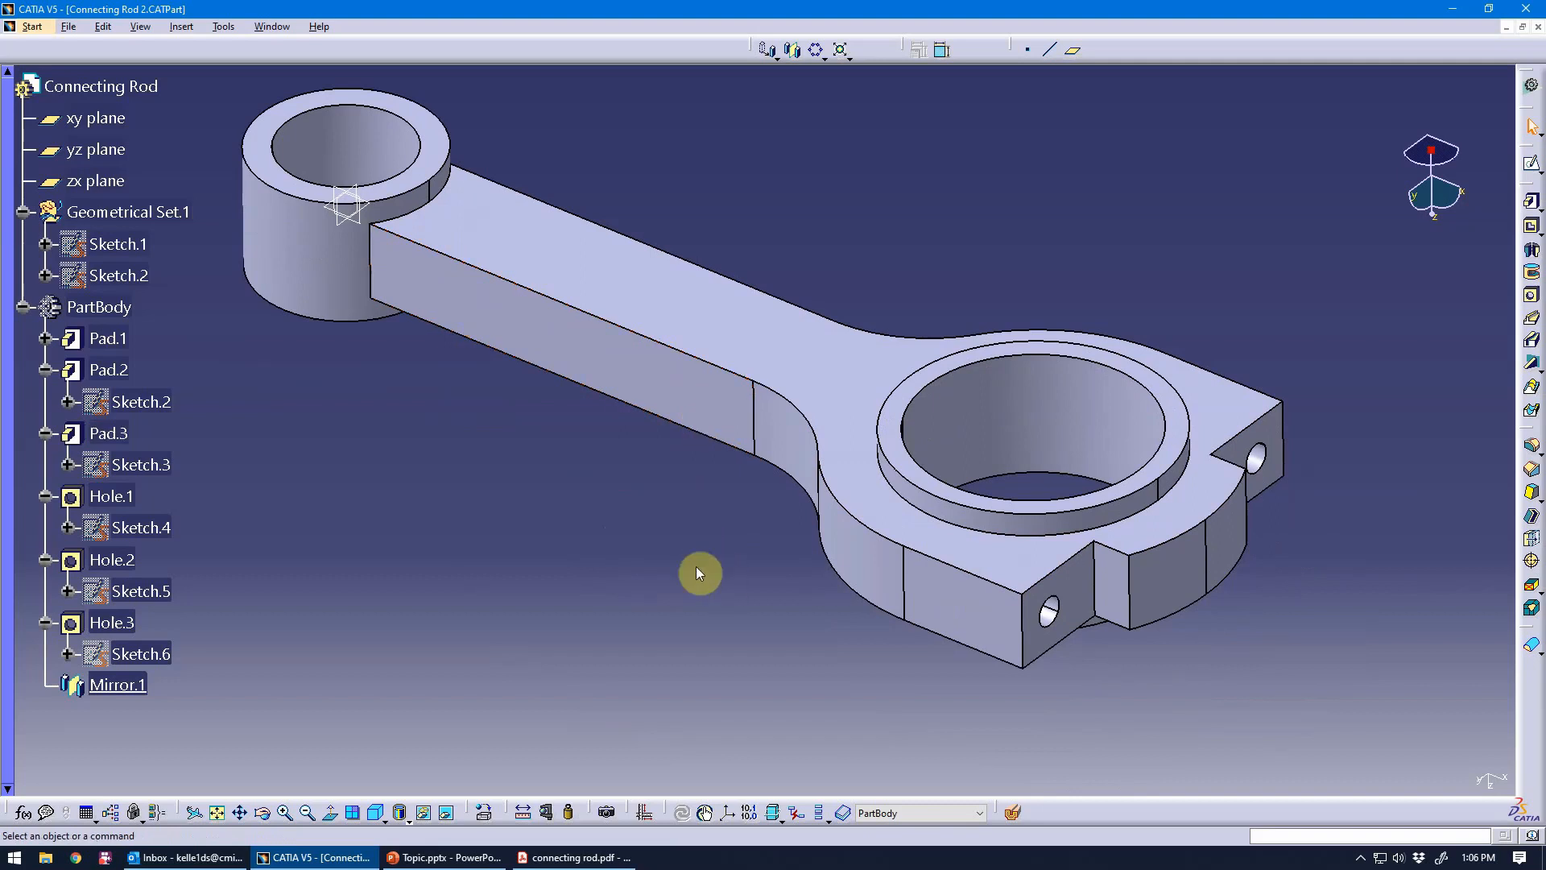
{"action": "middle_click_drag", "start_coordinate": [697, 573], "coordinate": [655, 604]}
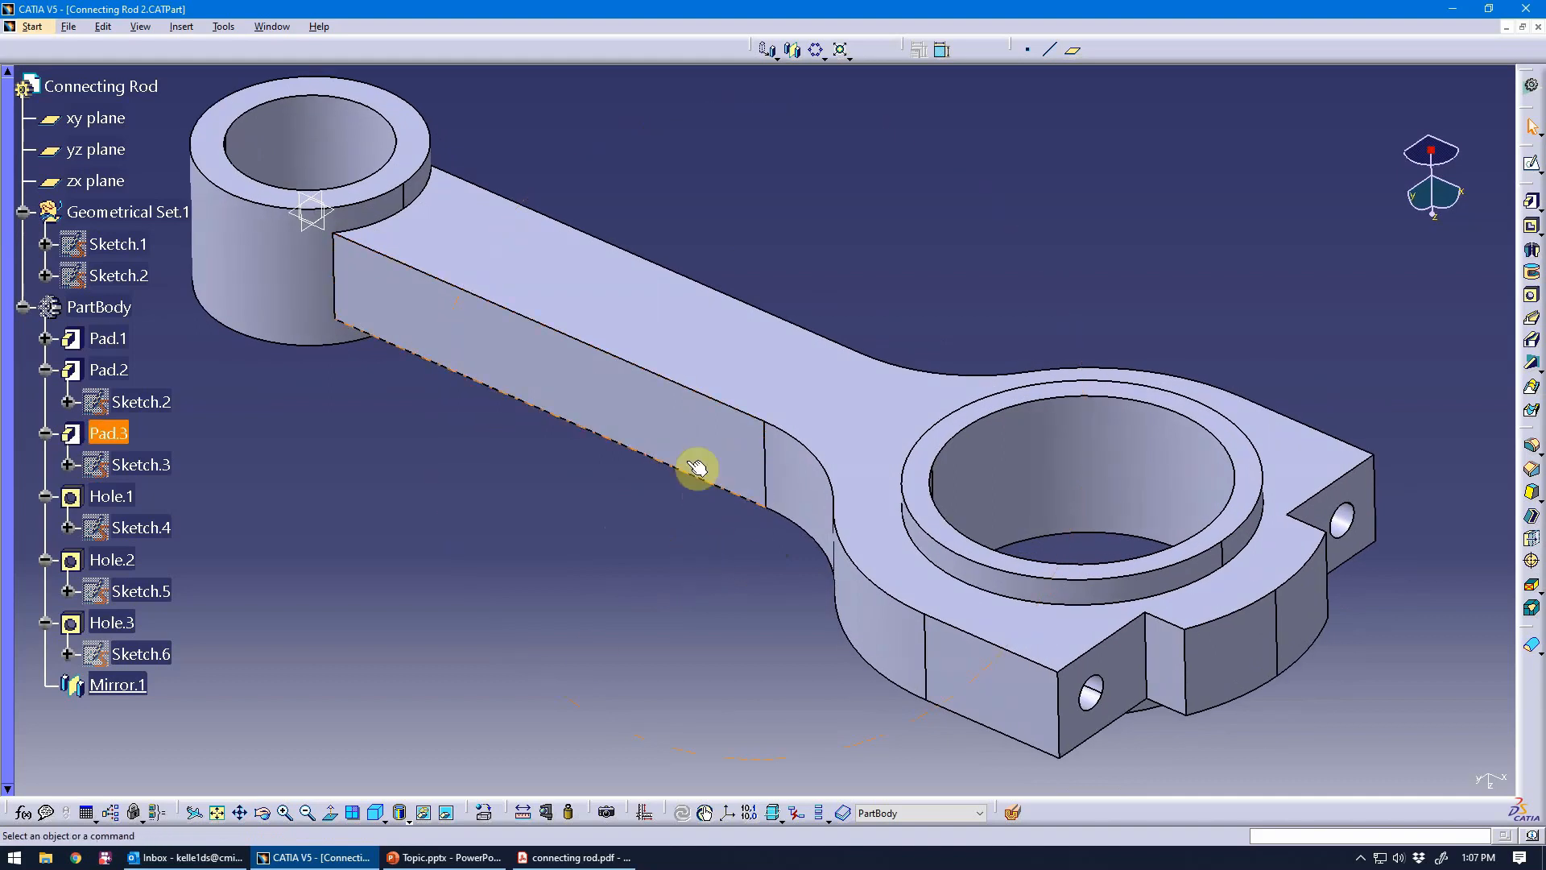
{"action": "middle_click_drag", "start_coordinate": [939, 359], "coordinate": [715, 556]}
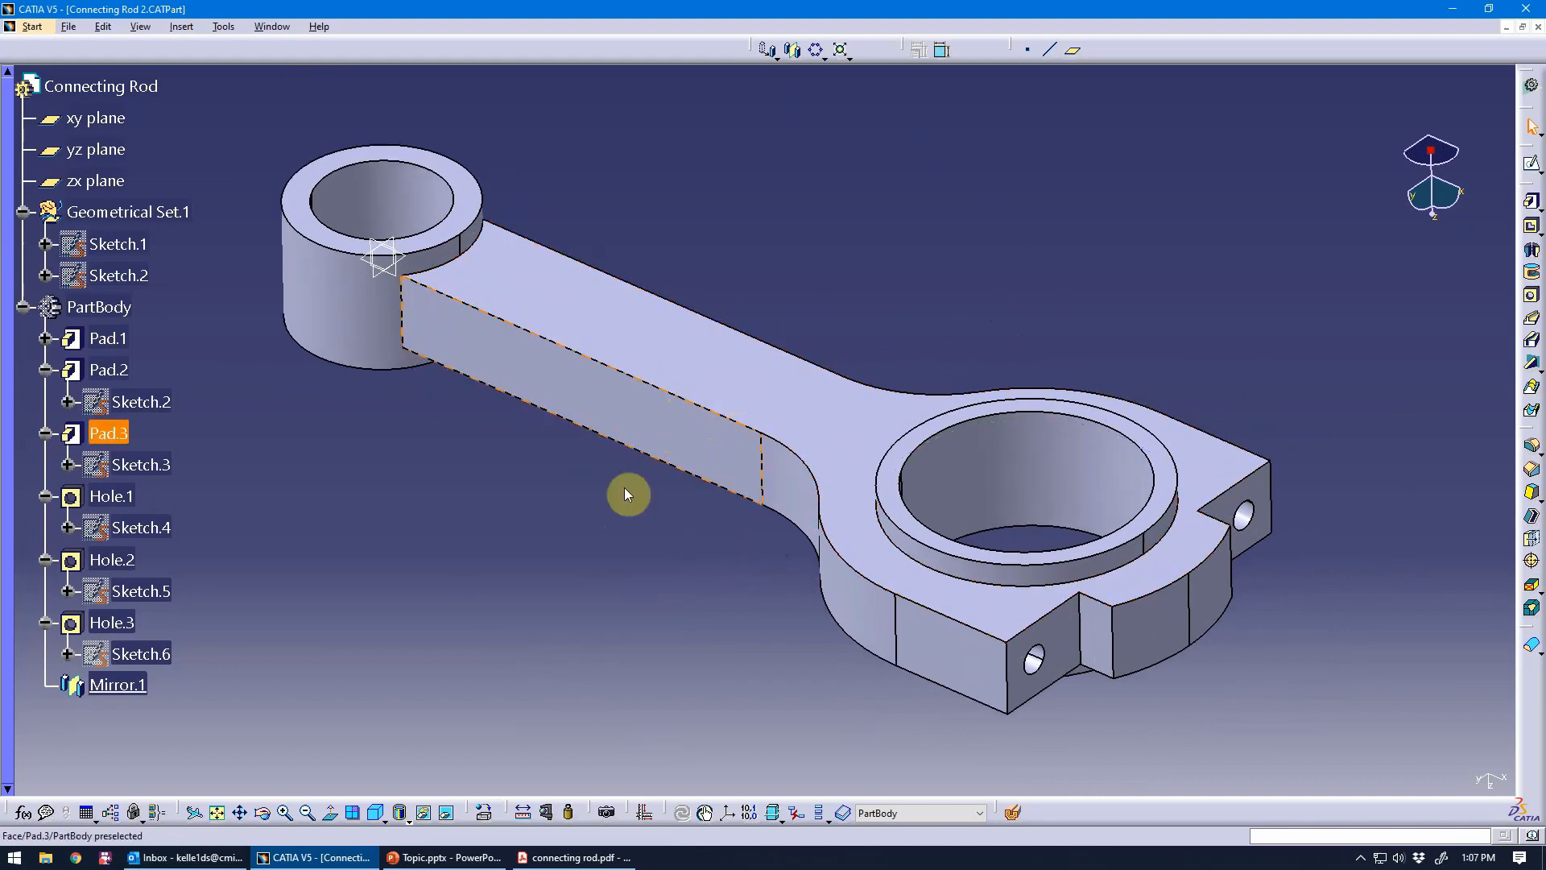
{"action": "middle_click_drag", "start_coordinate": [625, 493], "coordinate": [601, 547]}
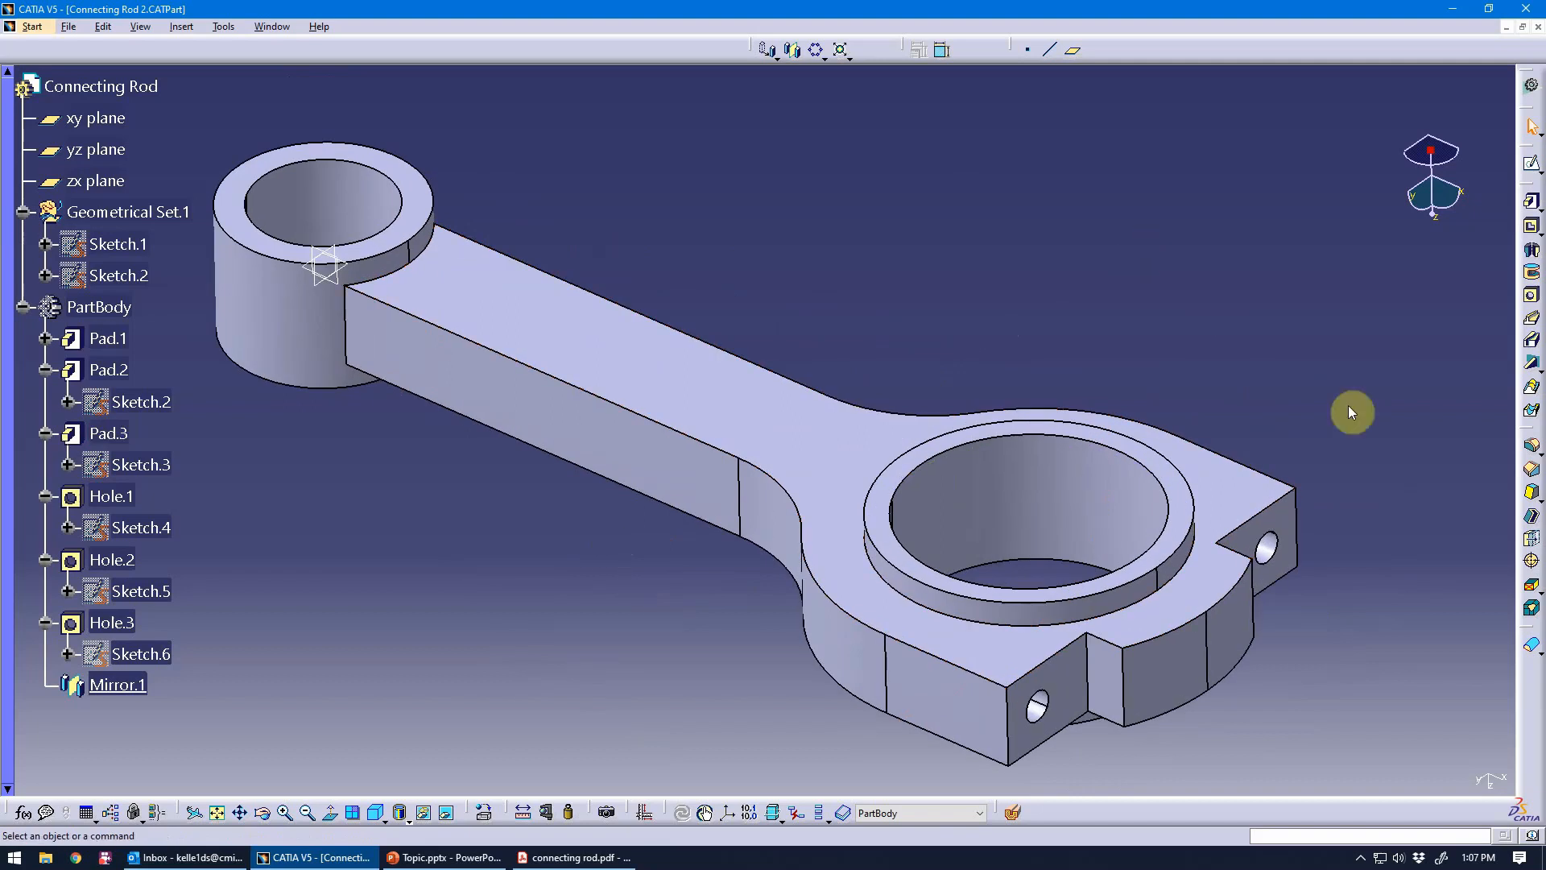
Step: Start an Edge Fillet with a 0.118 in radius and select the four long outline edges along both sides of the shank
{"action": "left_click", "coordinate": [1529, 444]}
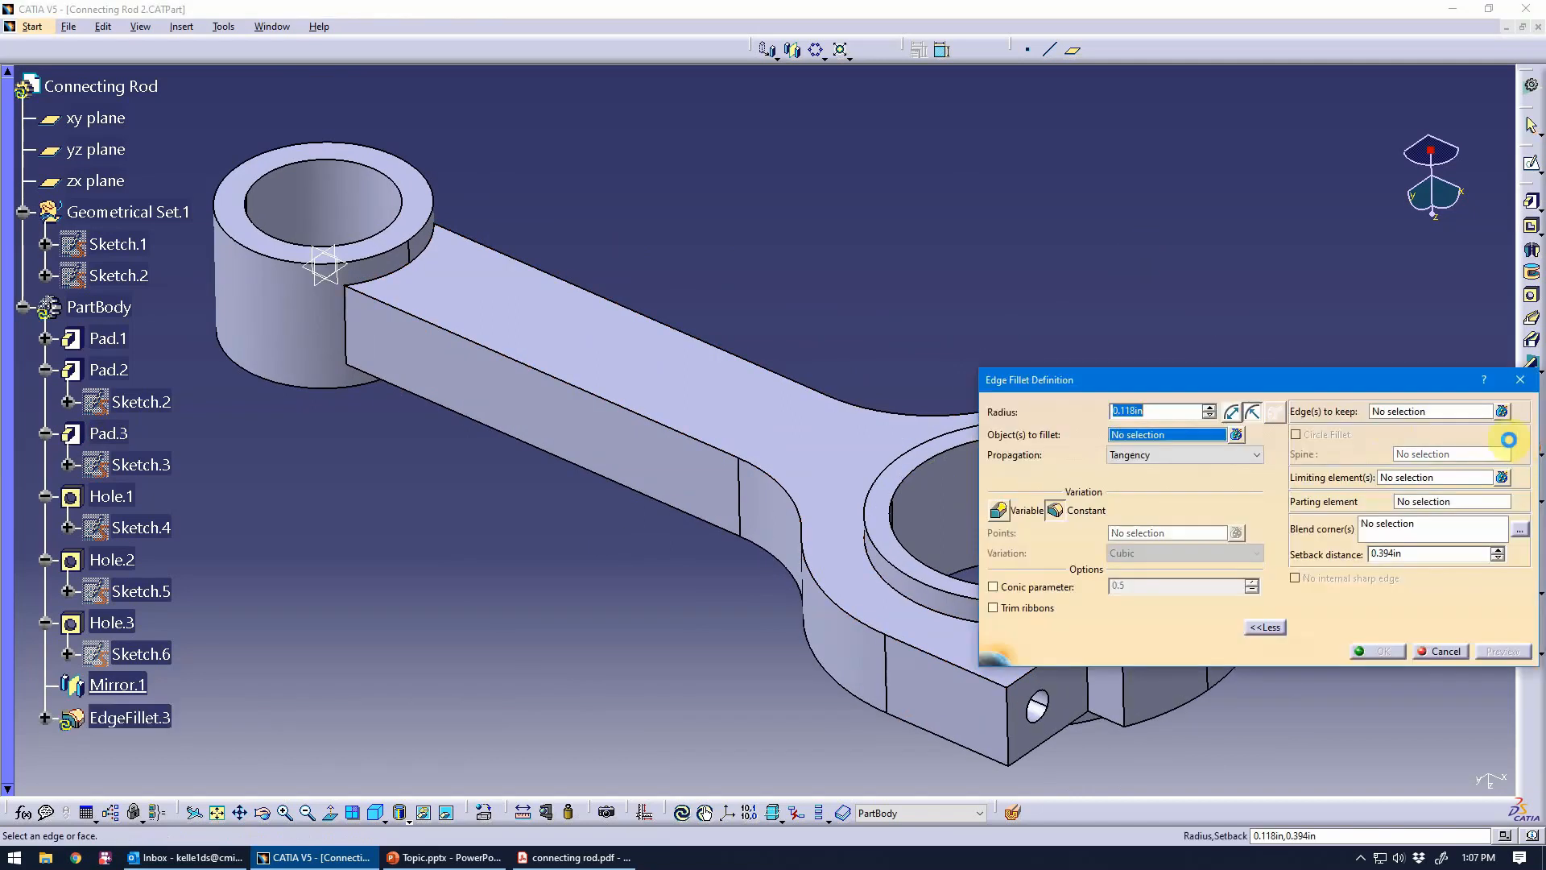
{"action": "left_click_drag", "start_coordinate": [1193, 388], "coordinate": [1174, 73]}
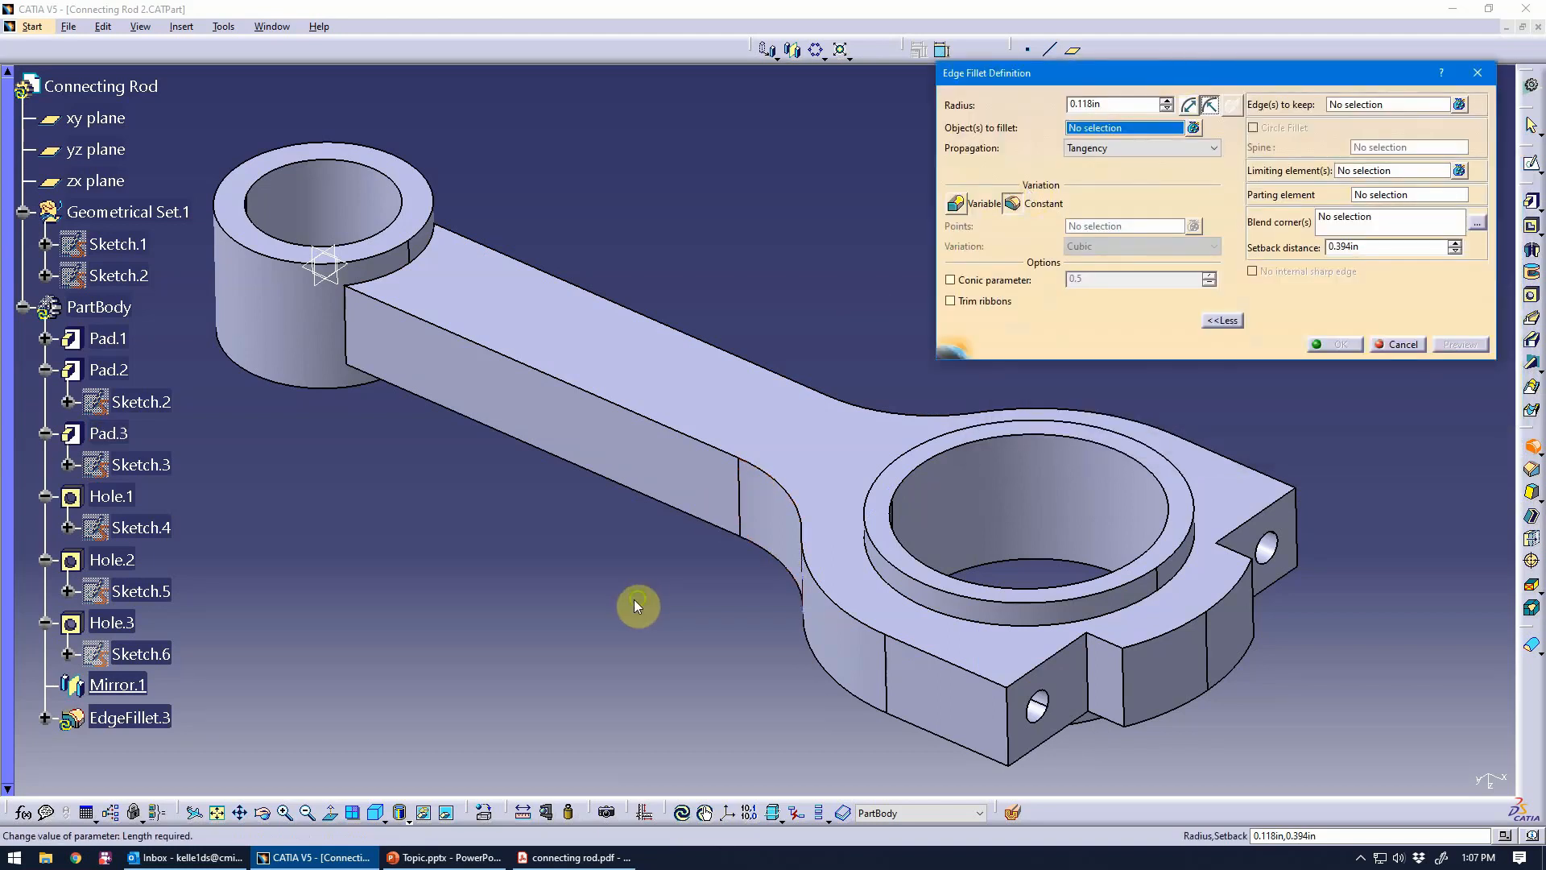
{"action": "mouse_move", "coordinate": [639, 612]}
{"action": "middle_mouse_down"}
{"action": "mouse_move", "coordinate": [626, 566]}
{"action": "mouse_move", "coordinate": [543, 506]}
{"action": "middle_mouse_up"}
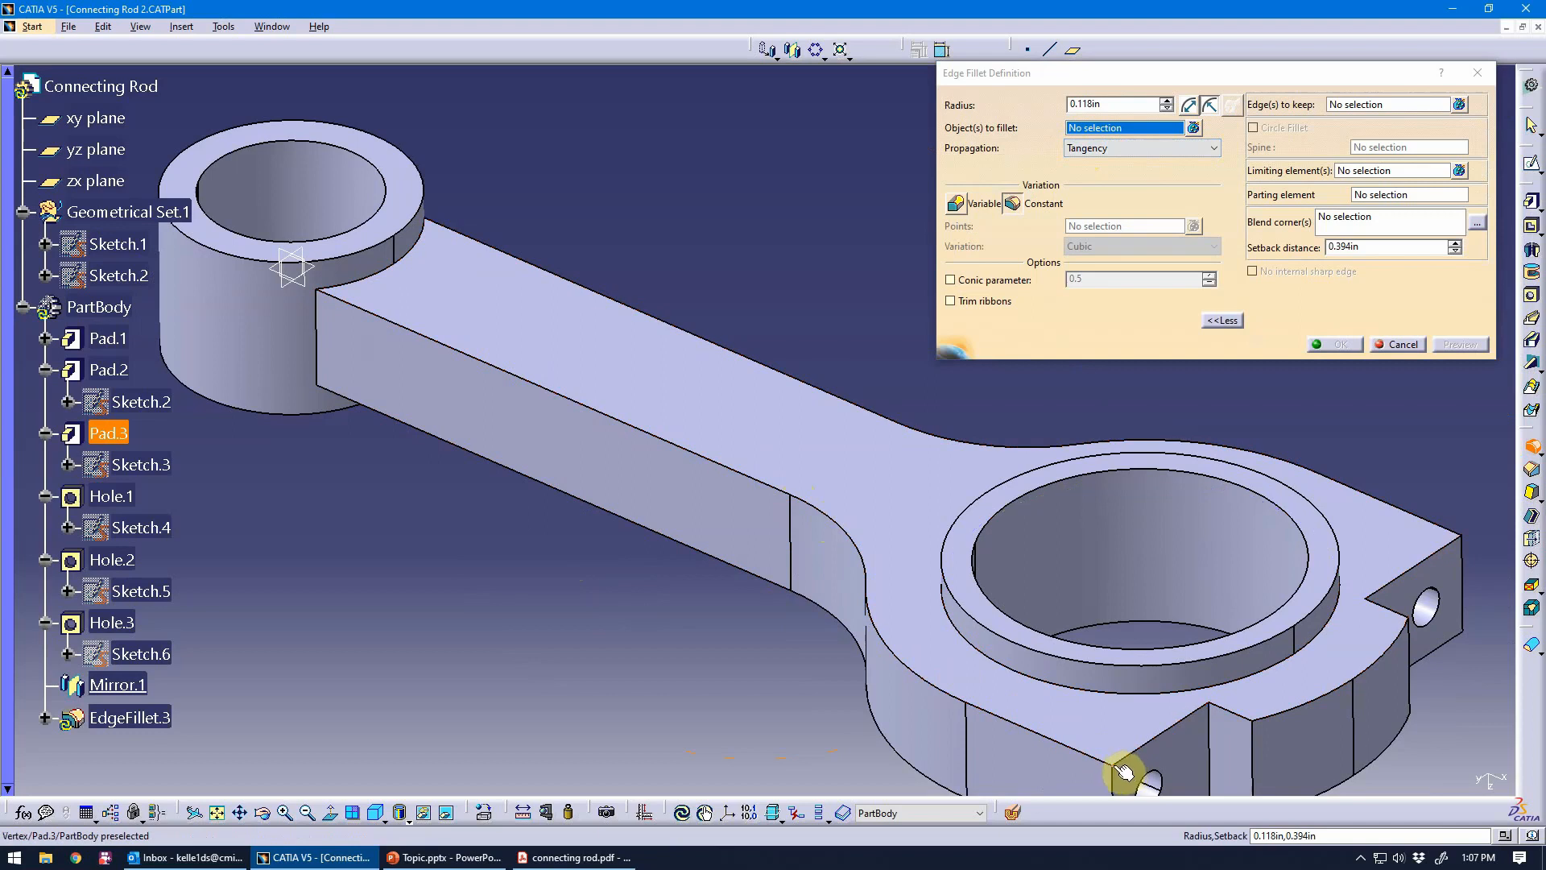
{"action": "middle_click_drag", "start_coordinate": [1125, 771], "coordinate": [1072, 648]}
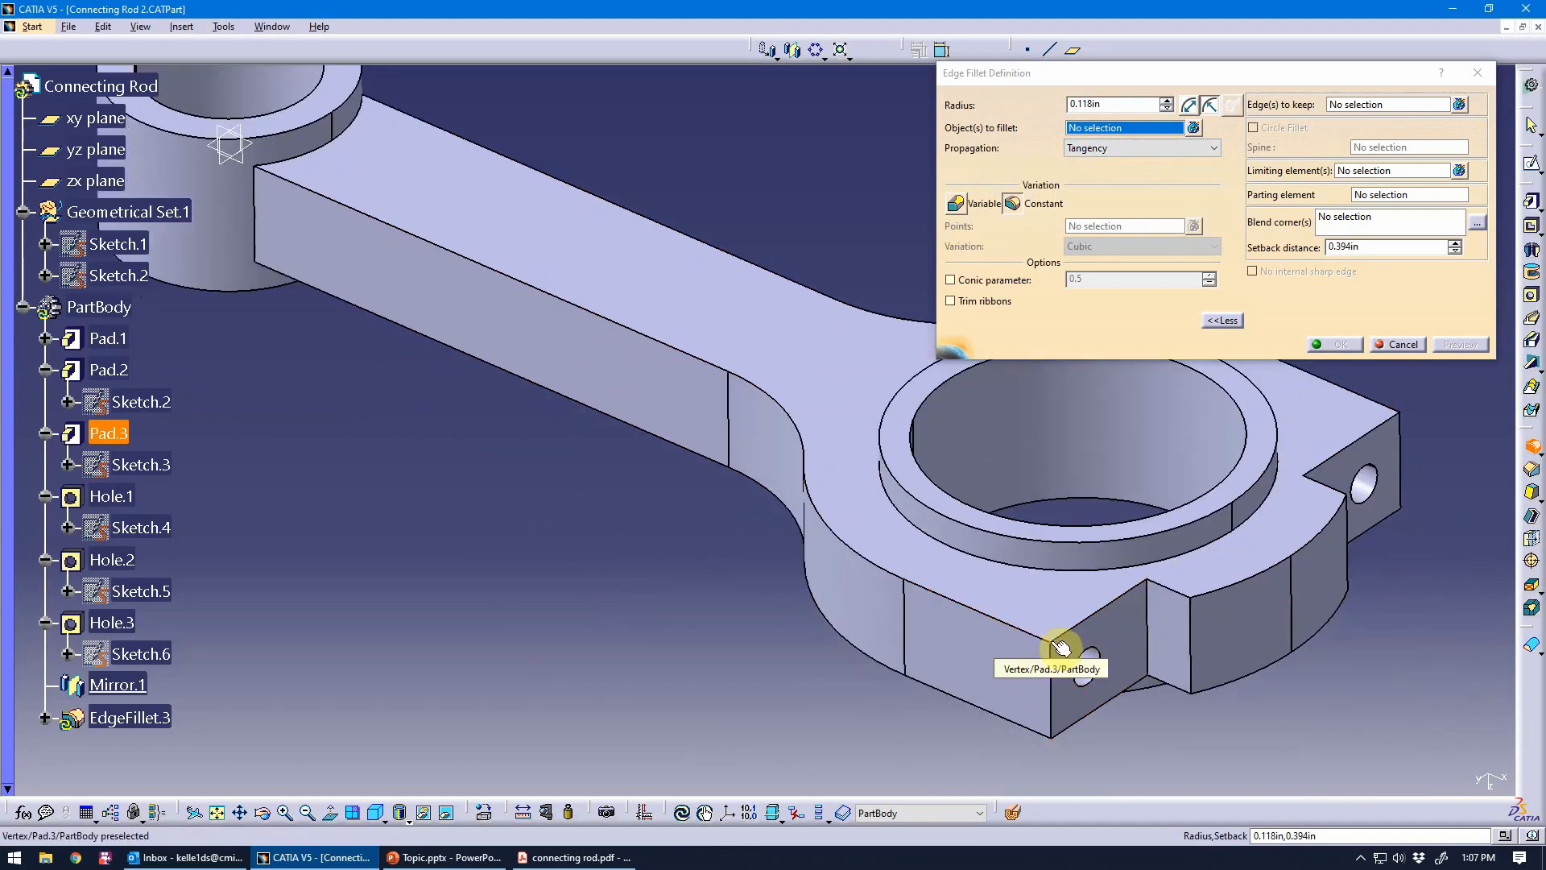
{"action": "left_click", "coordinate": [608, 321]}
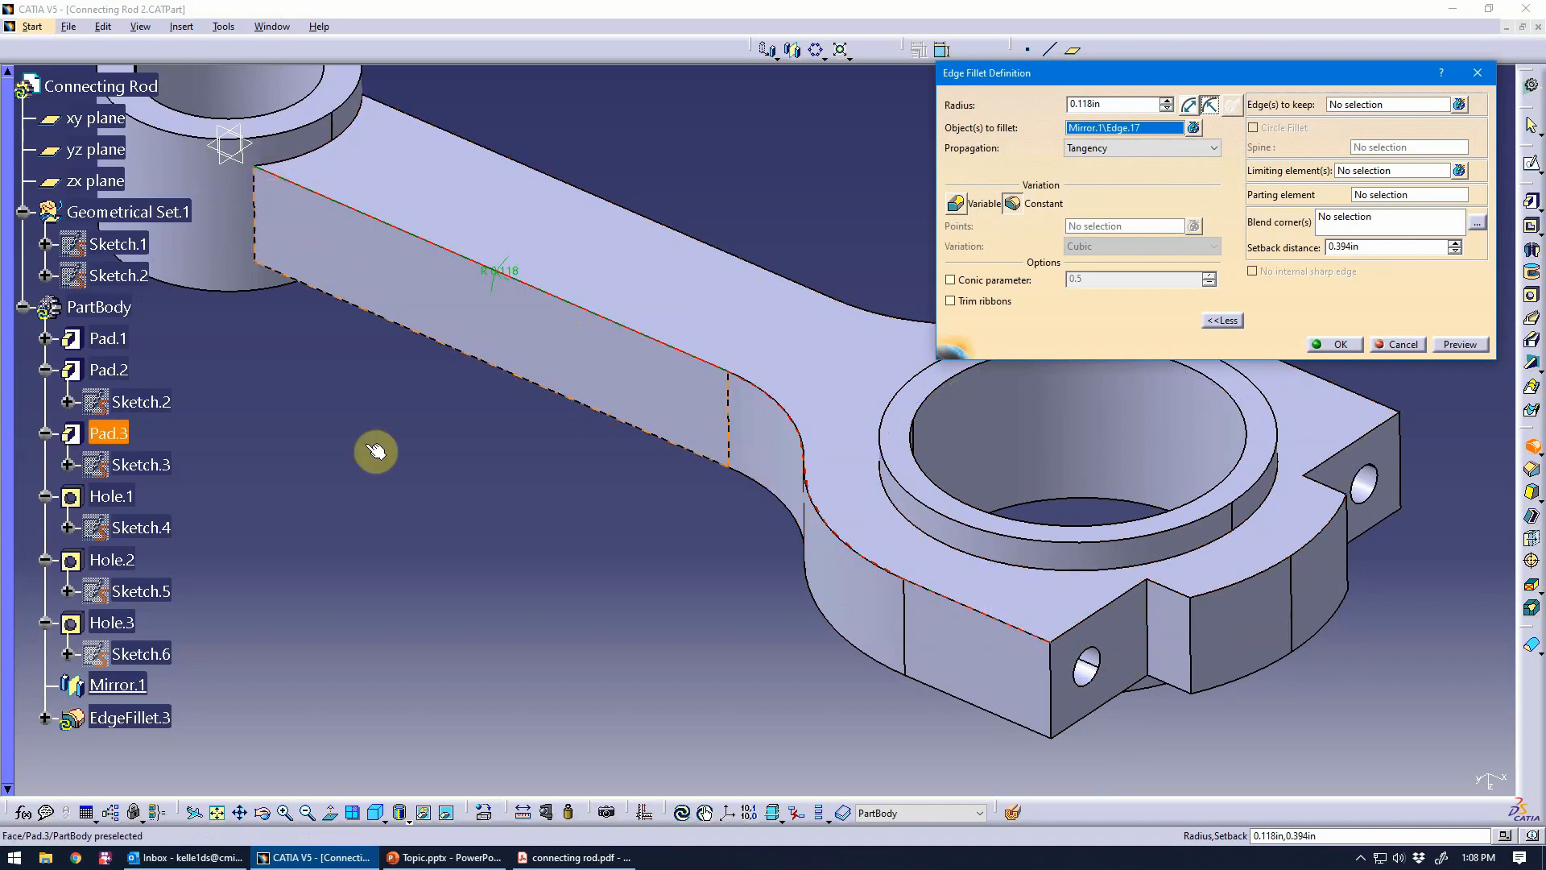
{"action": "left_click", "coordinate": [558, 393]}
{"action": "middle_click_drag", "start_coordinate": [701, 510], "coordinate": [825, 613]}
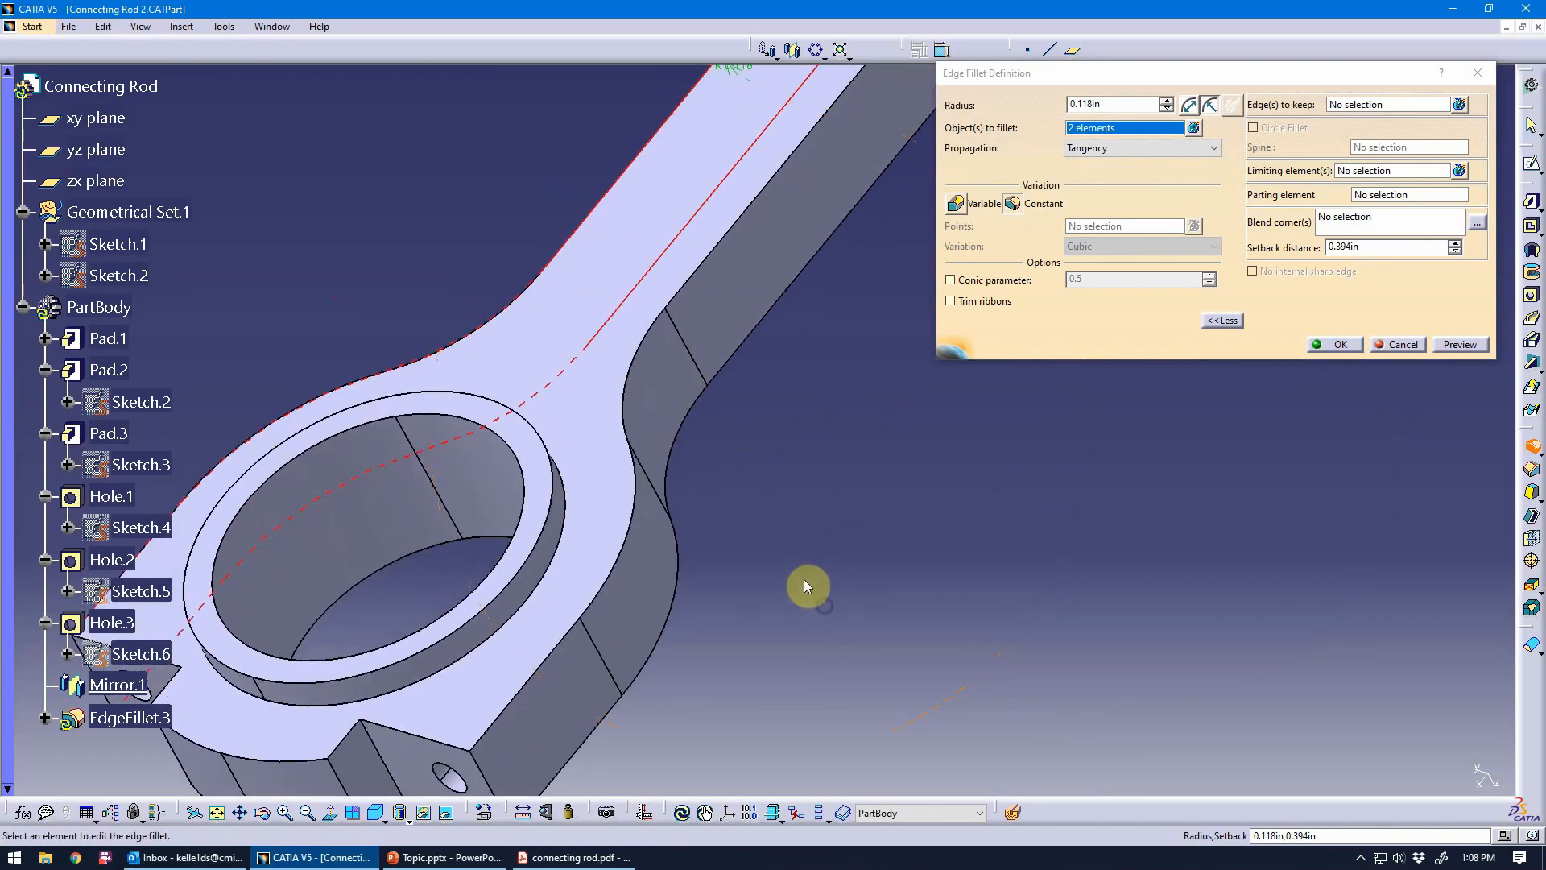
{"action": "left_click", "coordinate": [712, 272]}
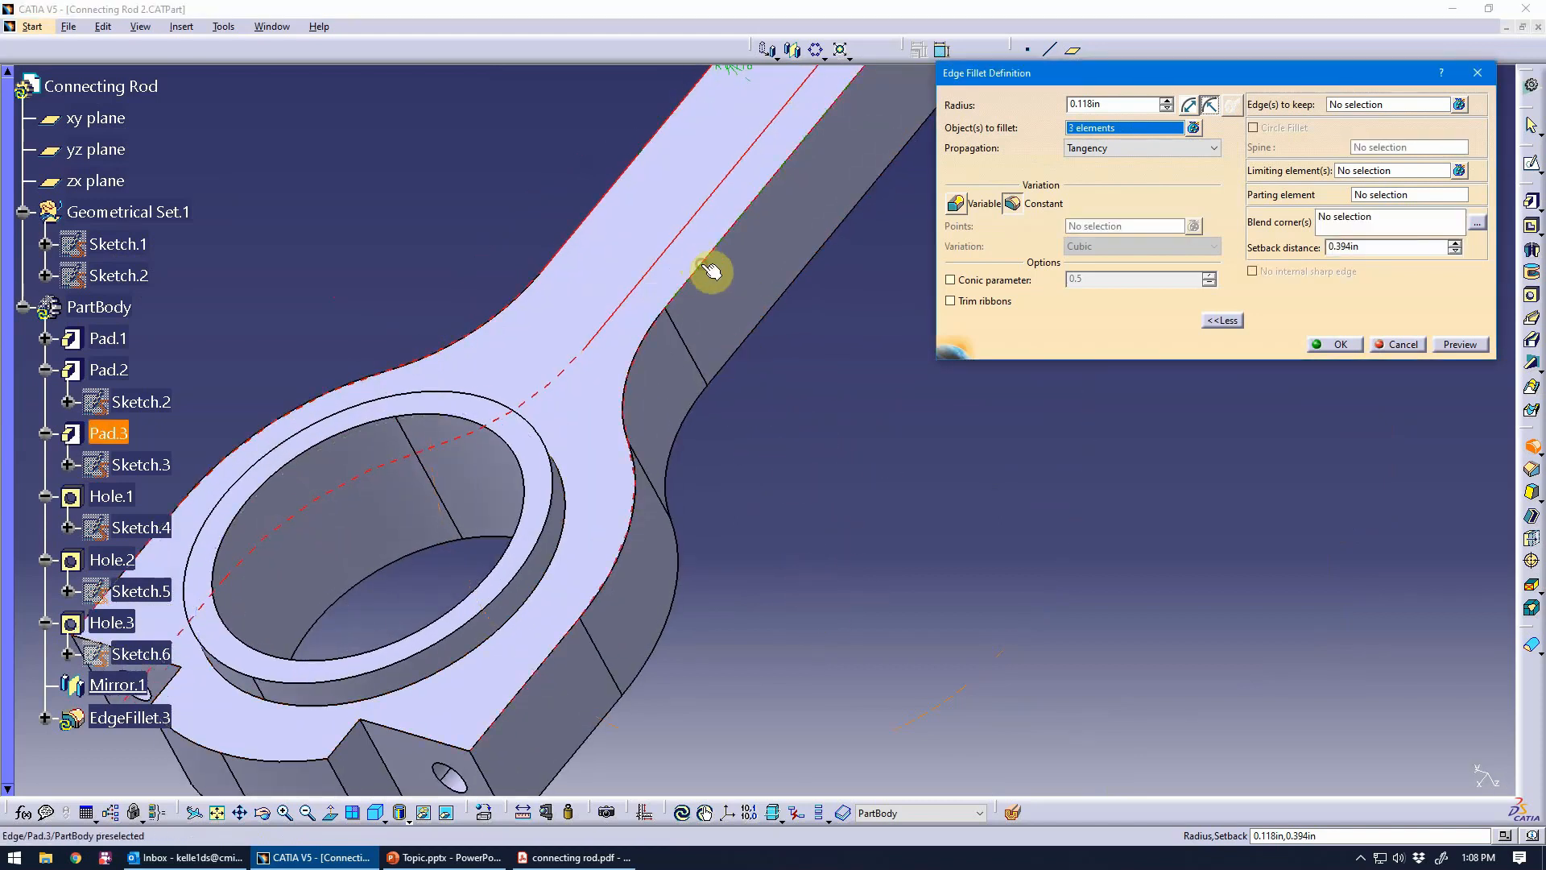
{"action": "left_click", "coordinate": [749, 352]}
Step: Add the four edges where the shank meets the small-end cylinder to the fillet selection
{"action": "middle_click_drag", "start_coordinate": [766, 511], "coordinate": [615, 452]}
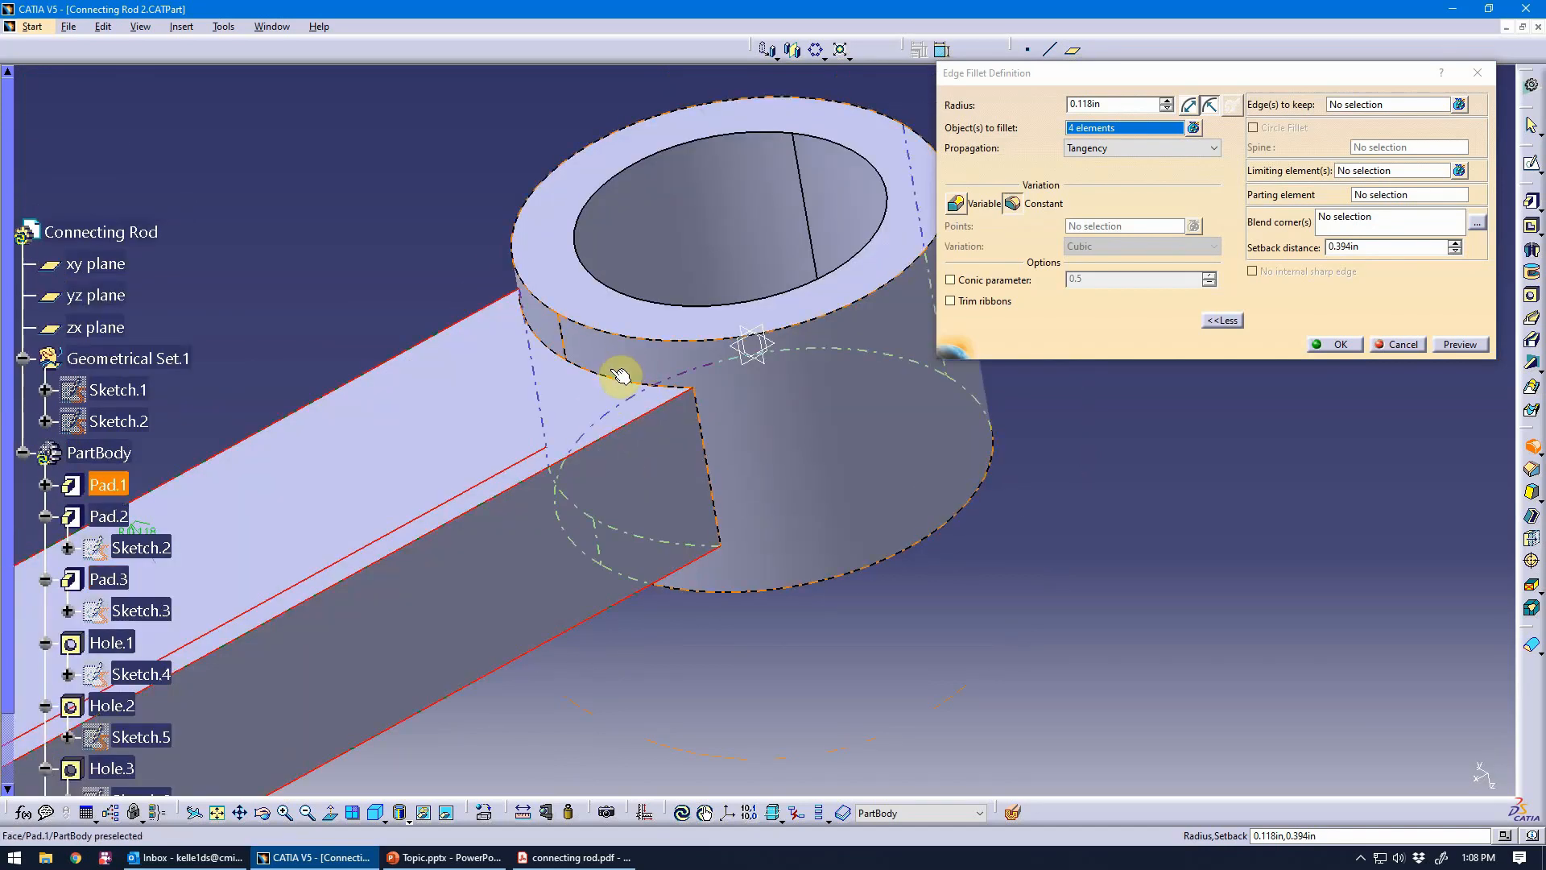
{"action": "left_click", "coordinate": [635, 389]}
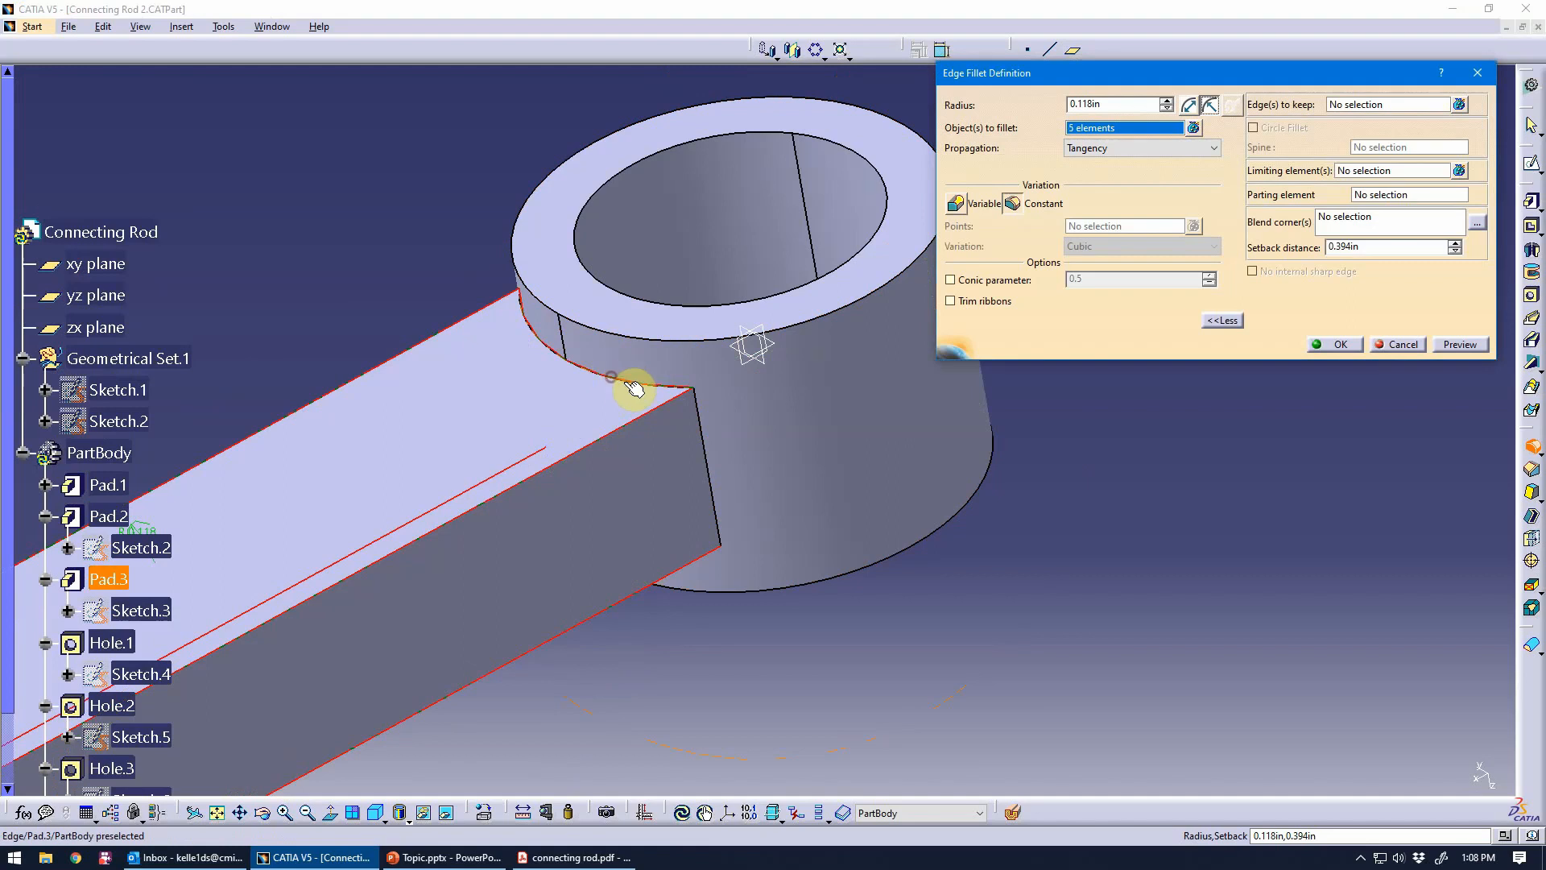
{"action": "left_click", "coordinate": [716, 467]}
{"action": "middle_click_drag", "start_coordinate": [708, 679], "coordinate": [760, 645]}
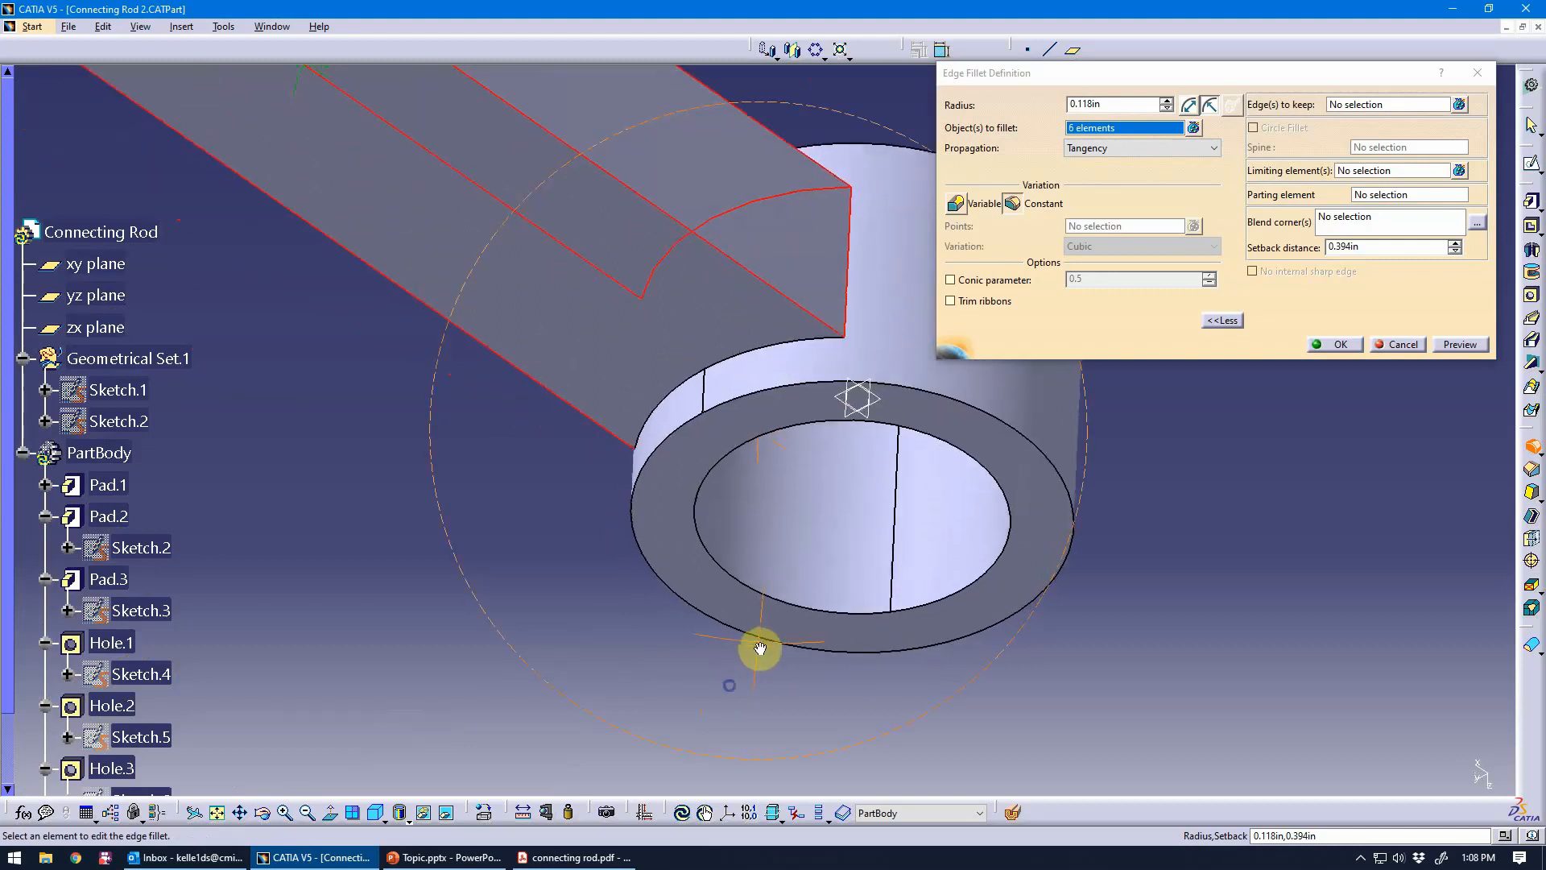
{"action": "left_click", "coordinate": [760, 352]}
{"action": "middle_click_drag", "start_coordinate": [504, 452], "coordinate": [716, 451]}
{"action": "left_click", "coordinate": [819, 407]}
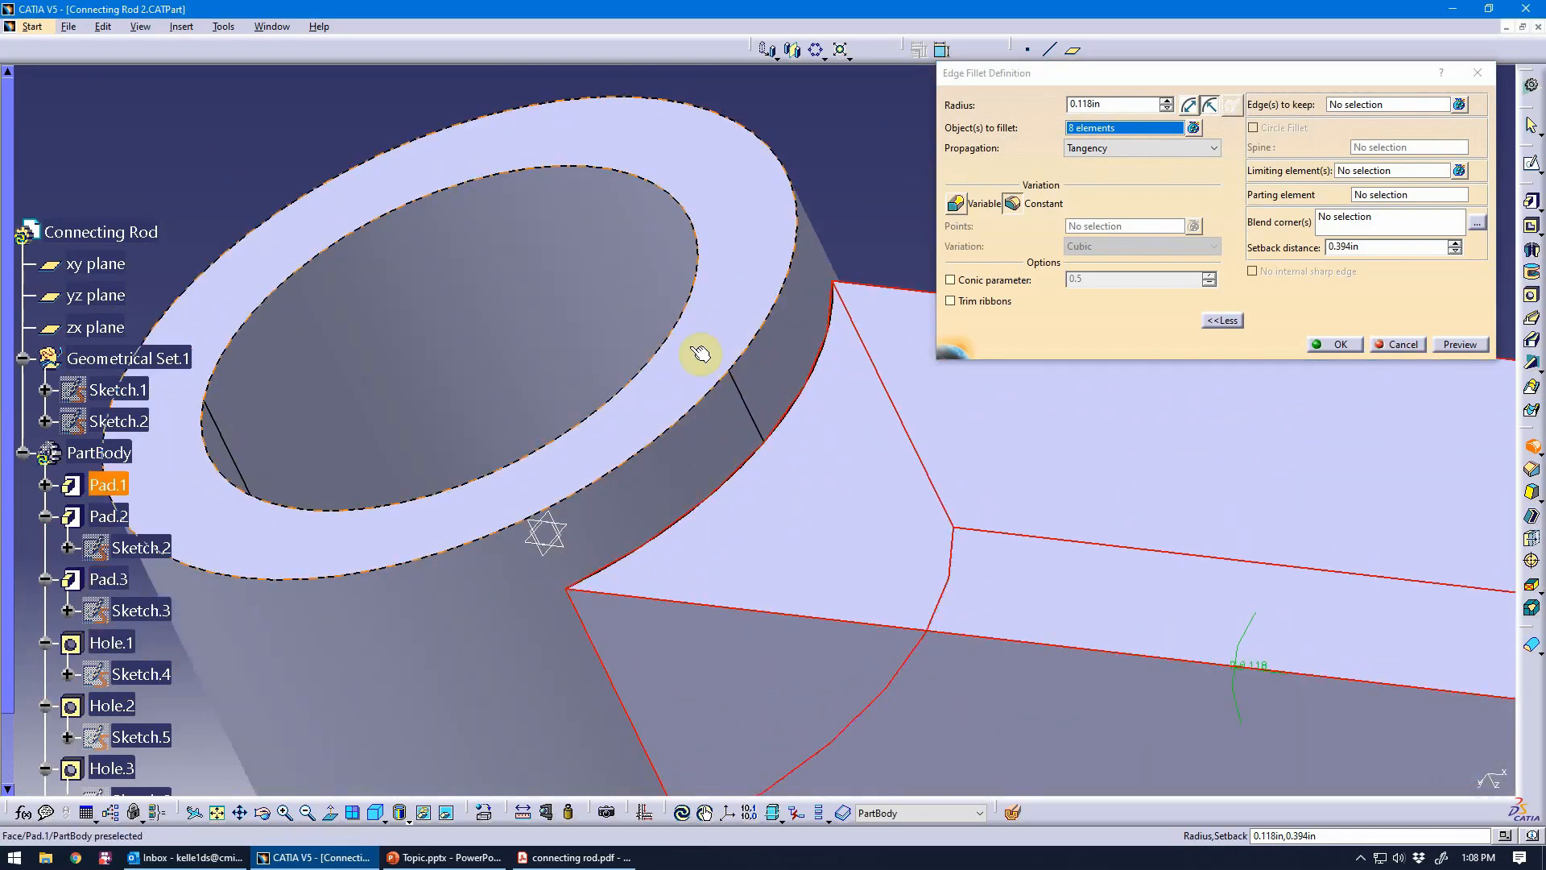
Step: Add both large-end boss base edges and the end's upper and lower curved outer edges, preview, and apply the 0.118 in fillet
{"action": "middle_click_drag", "start_coordinate": [735, 380], "coordinate": [546, 602]}
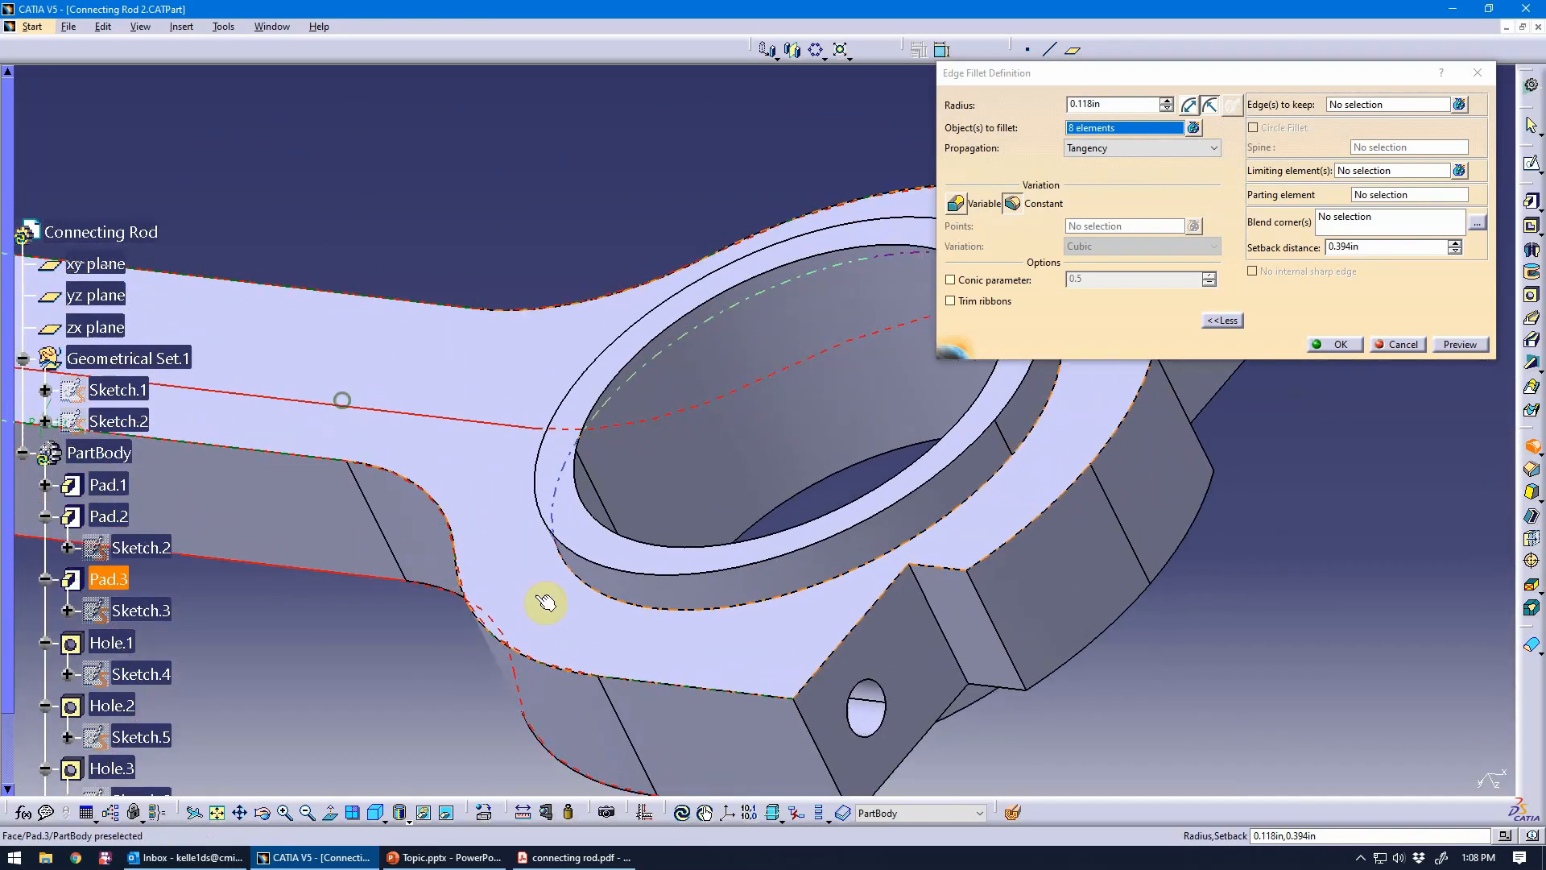
{"action": "left_click", "coordinate": [658, 612]}
{"action": "middle_click_drag", "start_coordinate": [708, 656], "coordinate": [690, 569]}
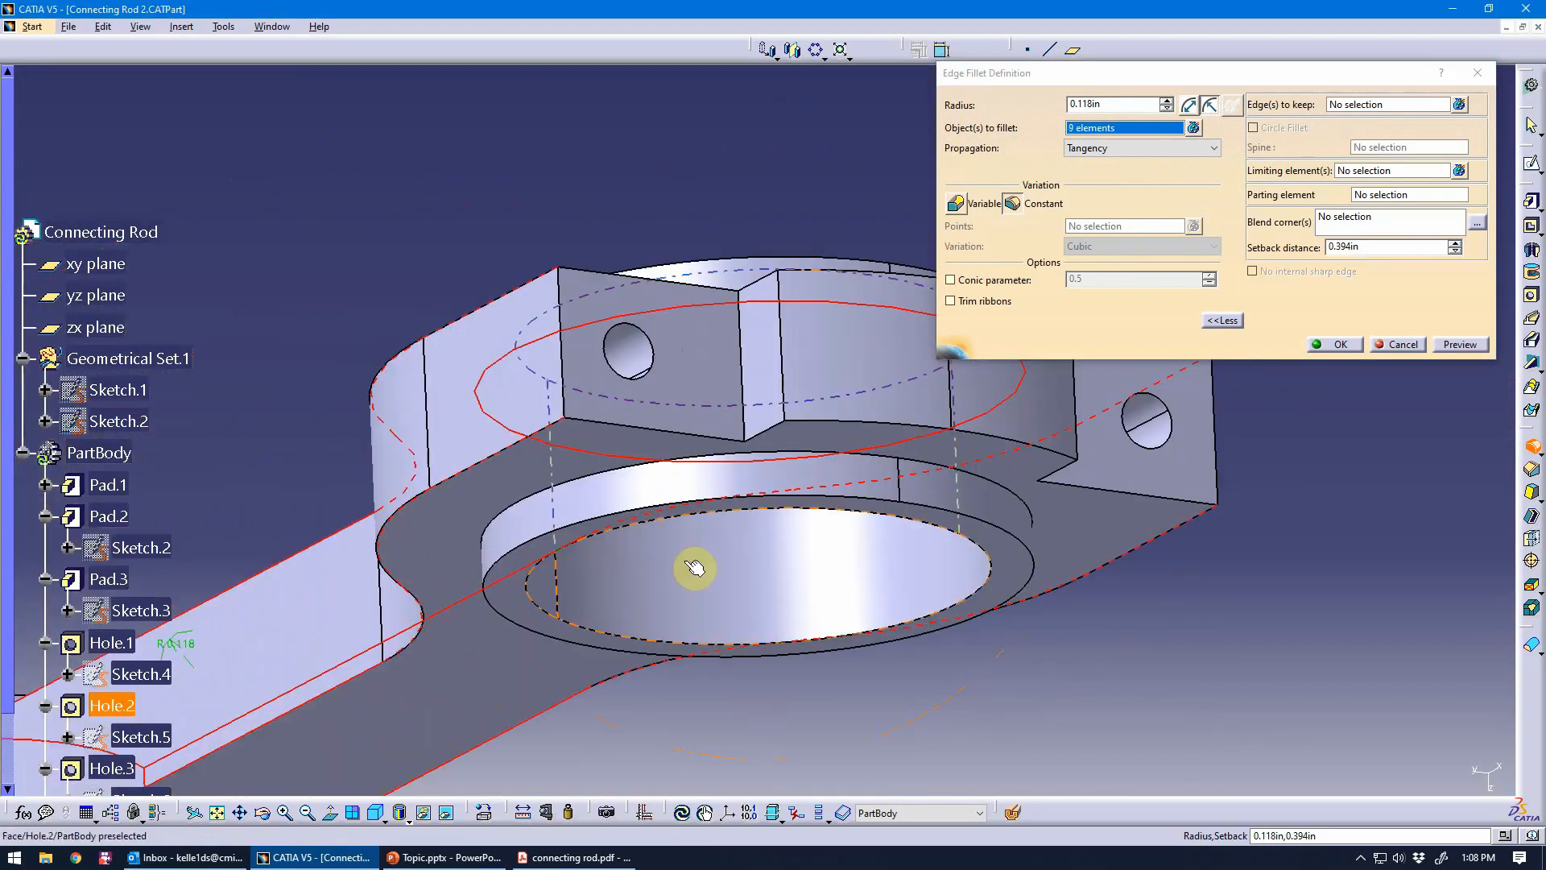
{"action": "left_click", "coordinate": [600, 481]}
{"action": "middle_click_drag", "start_coordinate": [631, 504], "coordinate": [768, 455]}
{"action": "left_click", "coordinate": [767, 505]}
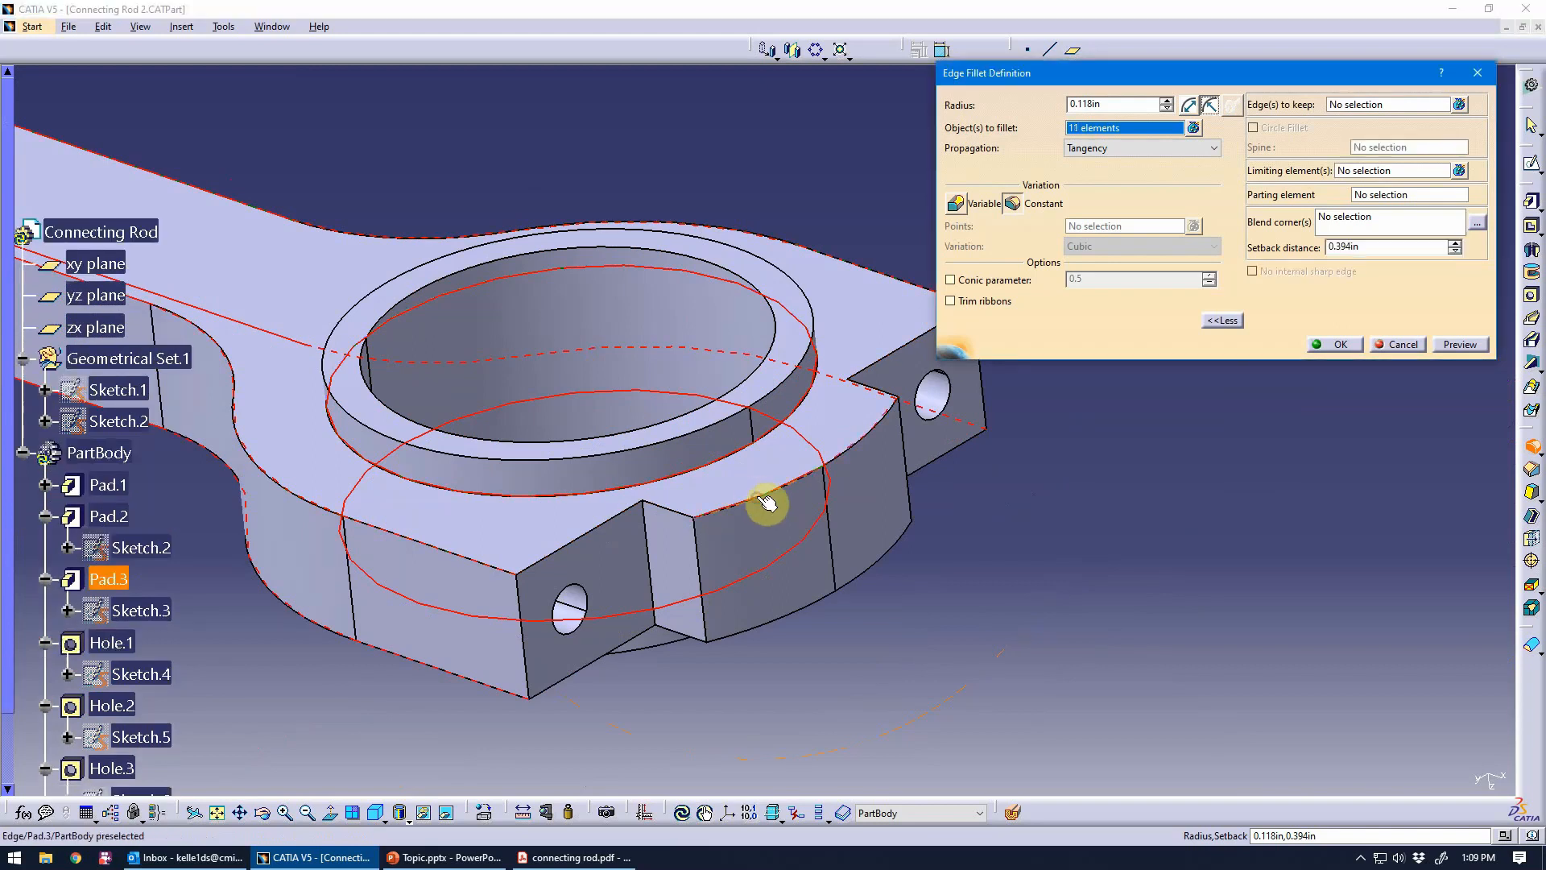
{"action": "left_click", "coordinate": [832, 605]}
{"action": "middle_click_drag", "start_coordinate": [822, 601], "coordinate": [945, 600]}
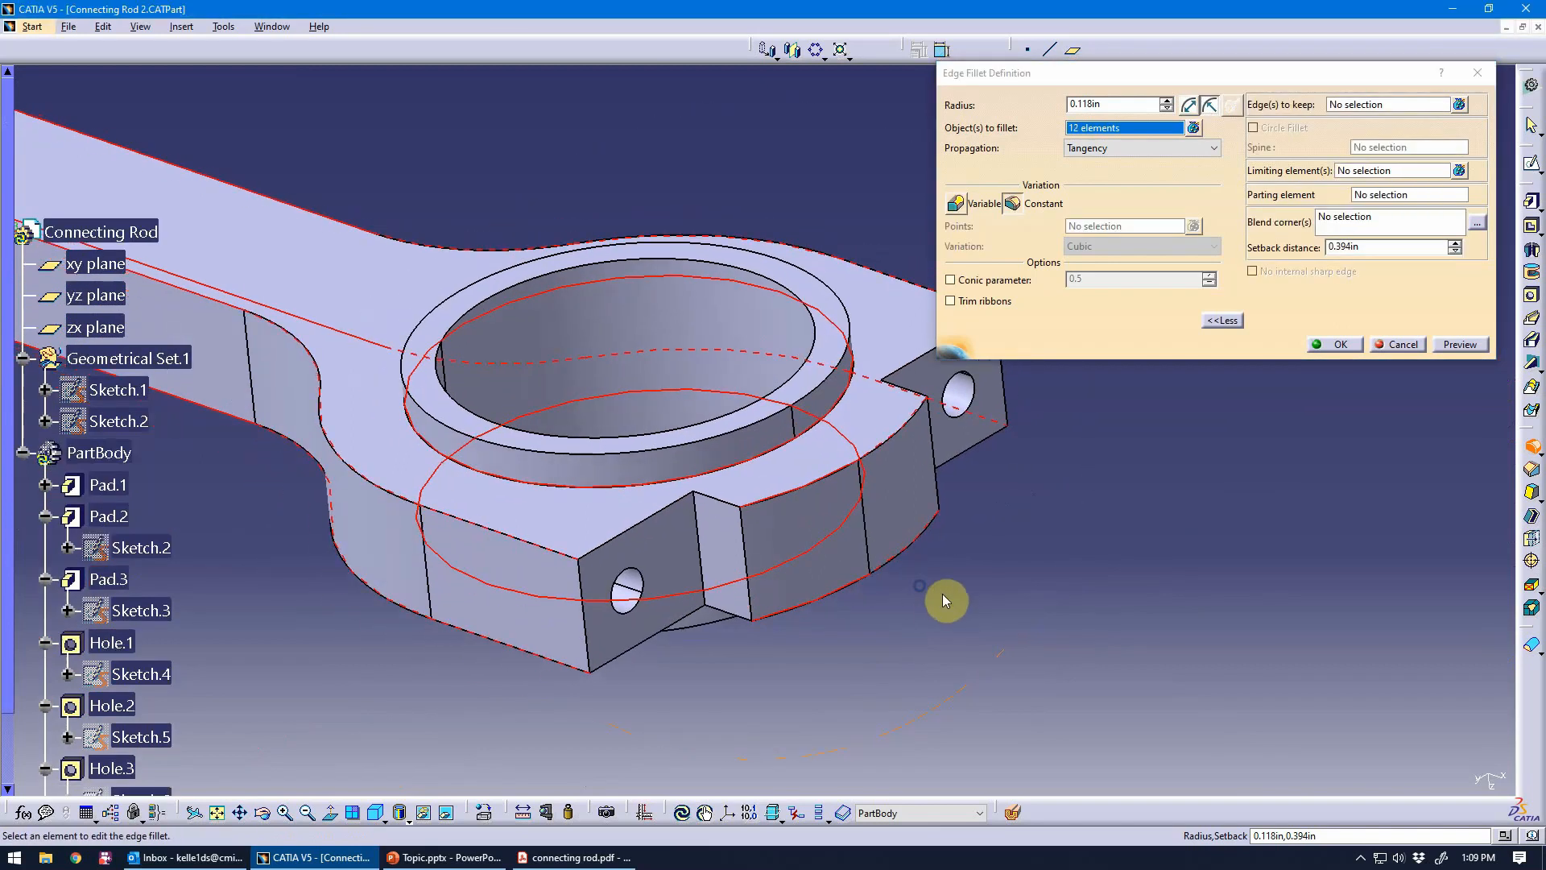
{"action": "left_click", "coordinate": [1435, 348]}
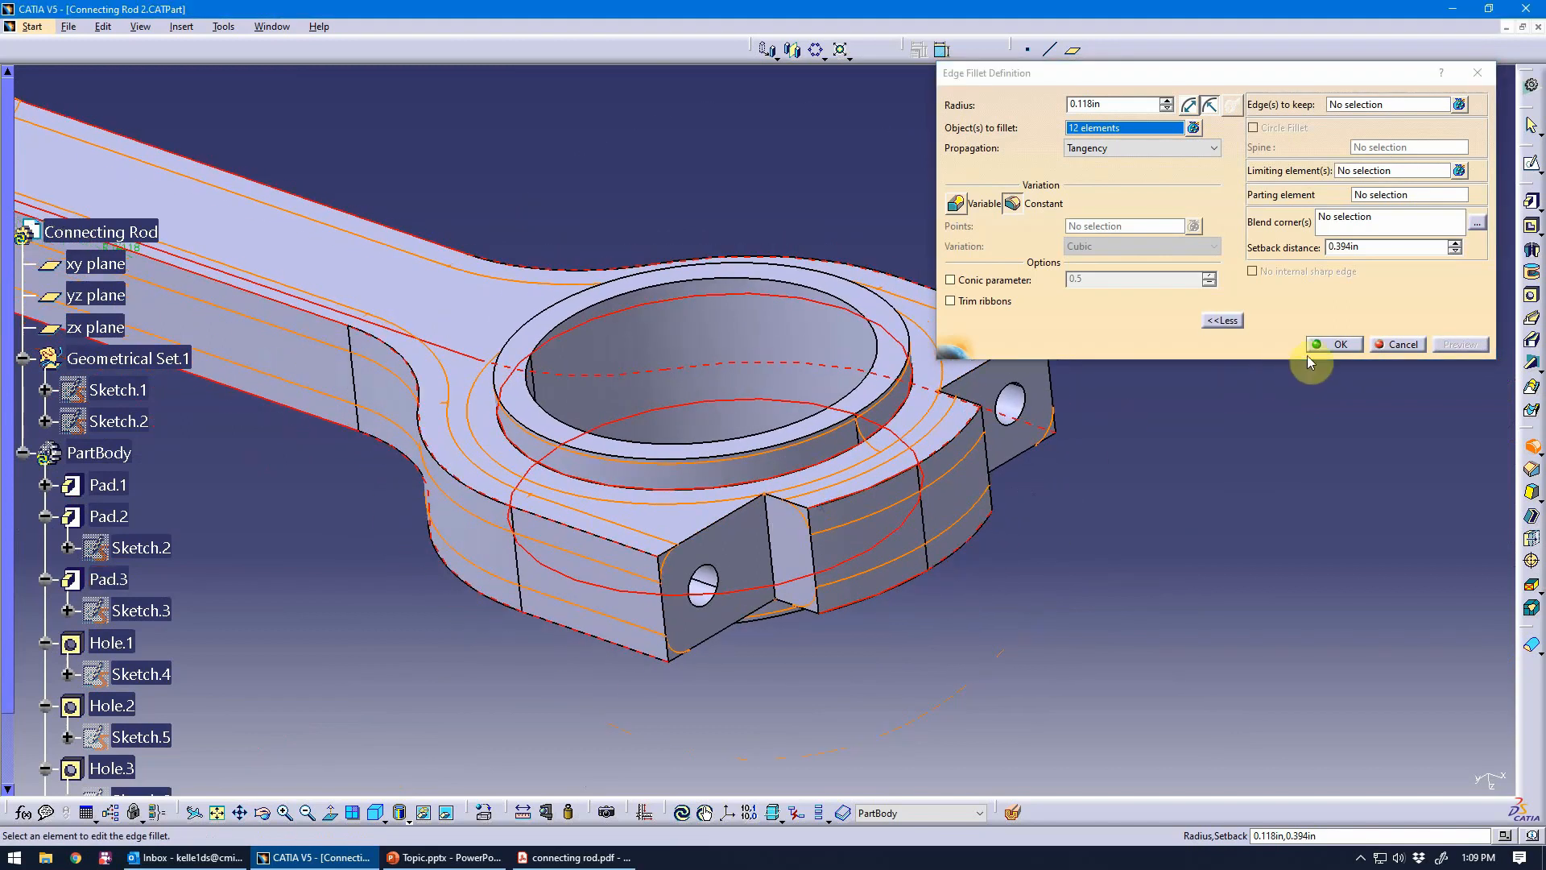
{"action": "left_click", "coordinate": [1313, 345]}
Step: Examine the new fillets along the shank and where they run up to the large-end boss rim
{"action": "middle_click_drag", "start_coordinate": [562, 531], "coordinate": [690, 498]}
{"action": "scroll", "coordinate": [655, 496], "scroll_direction": "down", "scroll_amount": 2}
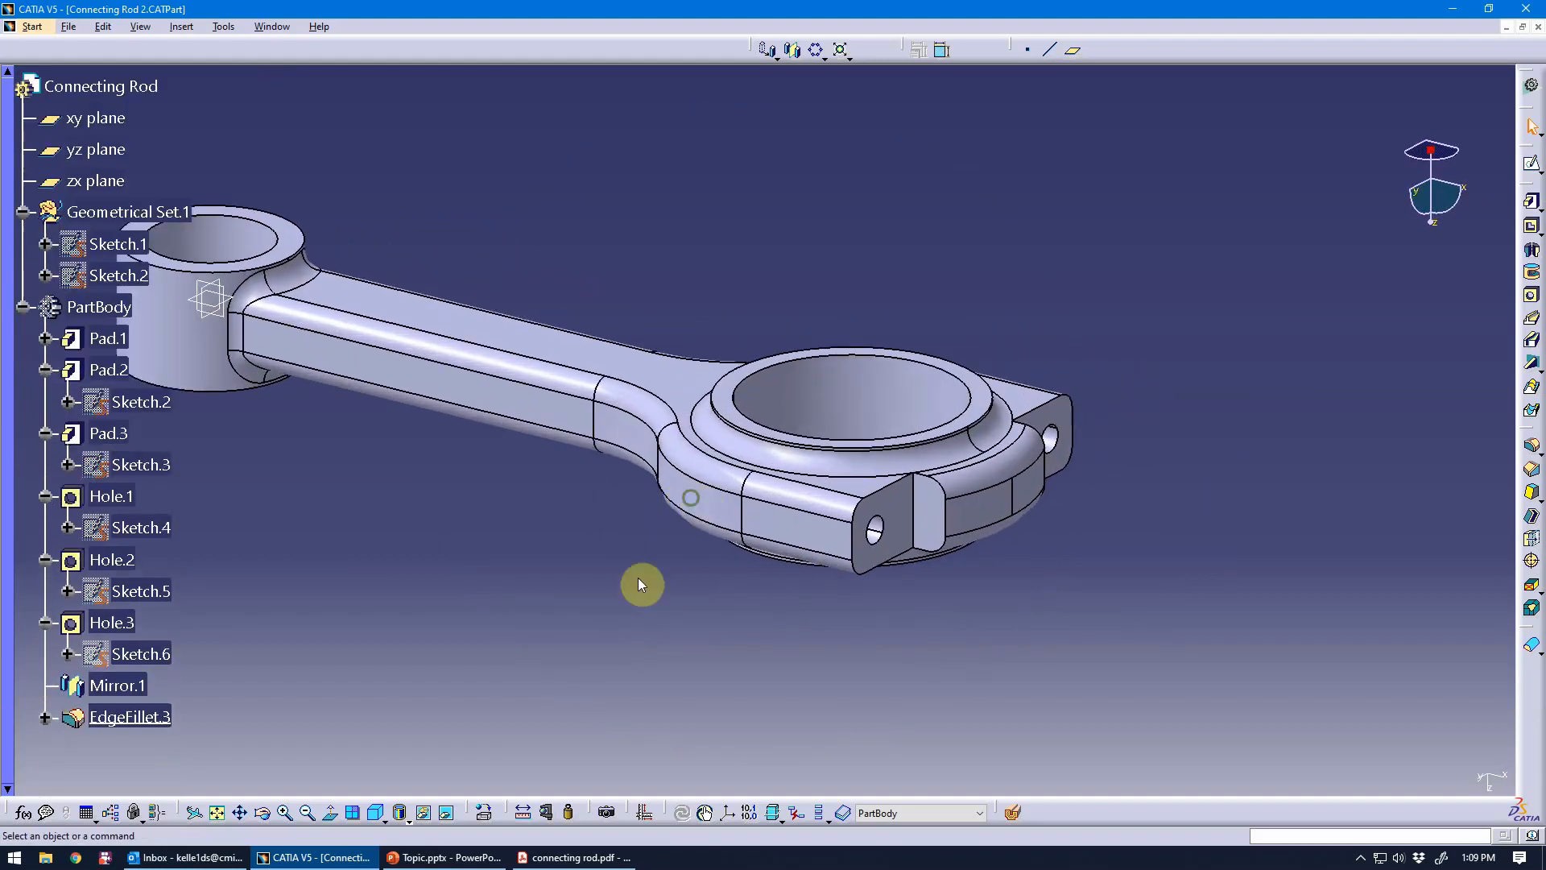
{"action": "middle_click_drag", "start_coordinate": [638, 578], "coordinate": [684, 515]}
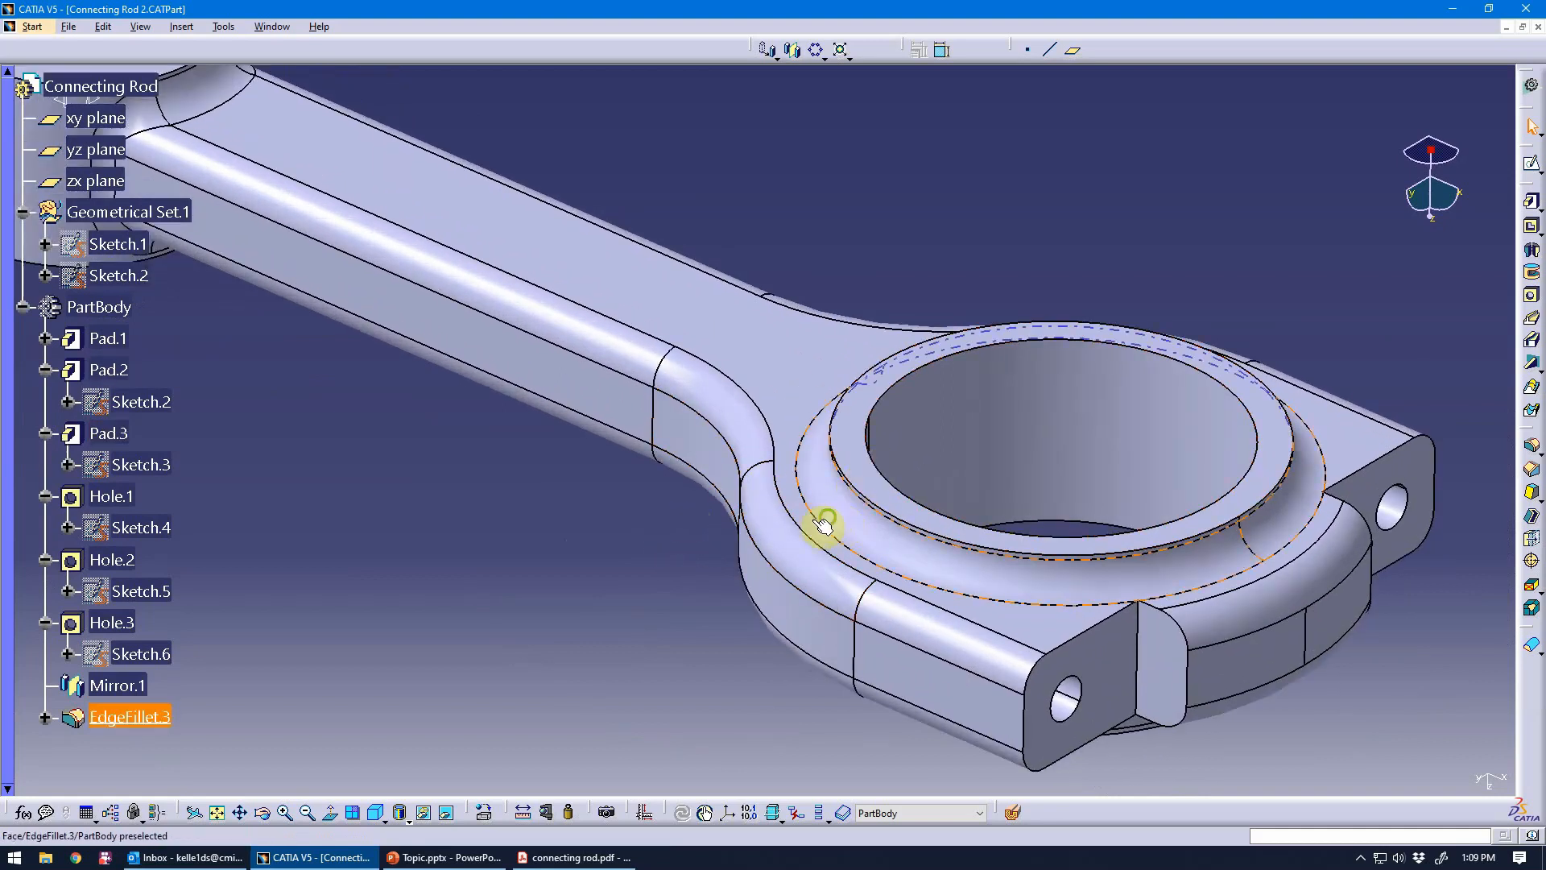
{"action": "middle_click_drag", "start_coordinate": [822, 524], "coordinate": [730, 372]}
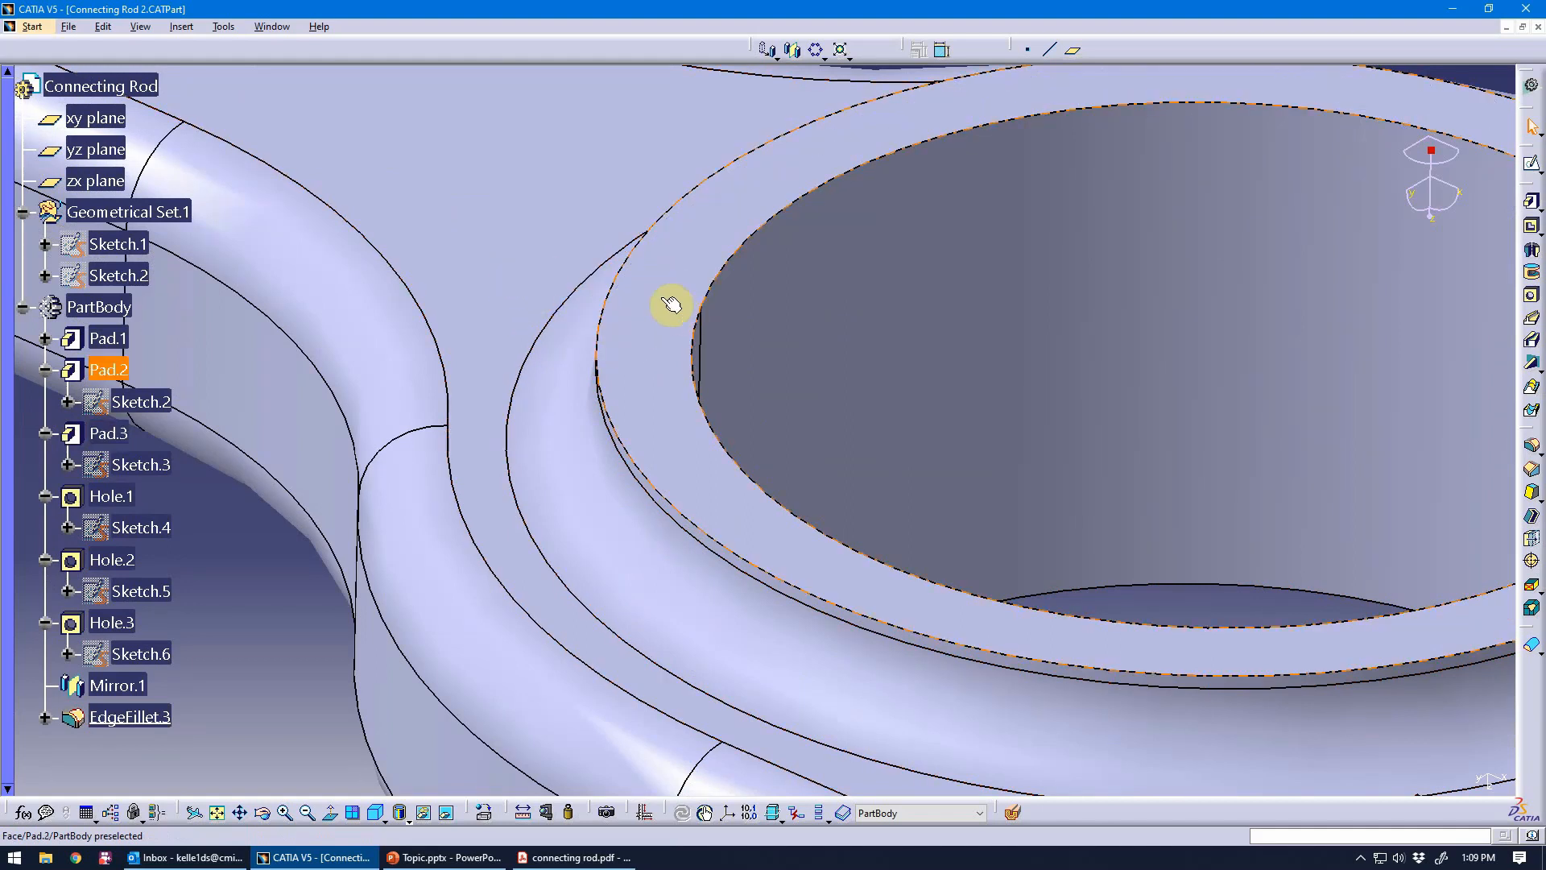
{"action": "middle_click_drag", "start_coordinate": [699, 293], "coordinate": [650, 431]}
{"action": "scroll", "coordinate": [696, 368], "scroll_direction": "up", "scroll_amount": 1}
{"action": "scroll", "coordinate": [287, 669], "scroll_direction": "down", "scroll_amount": 2}
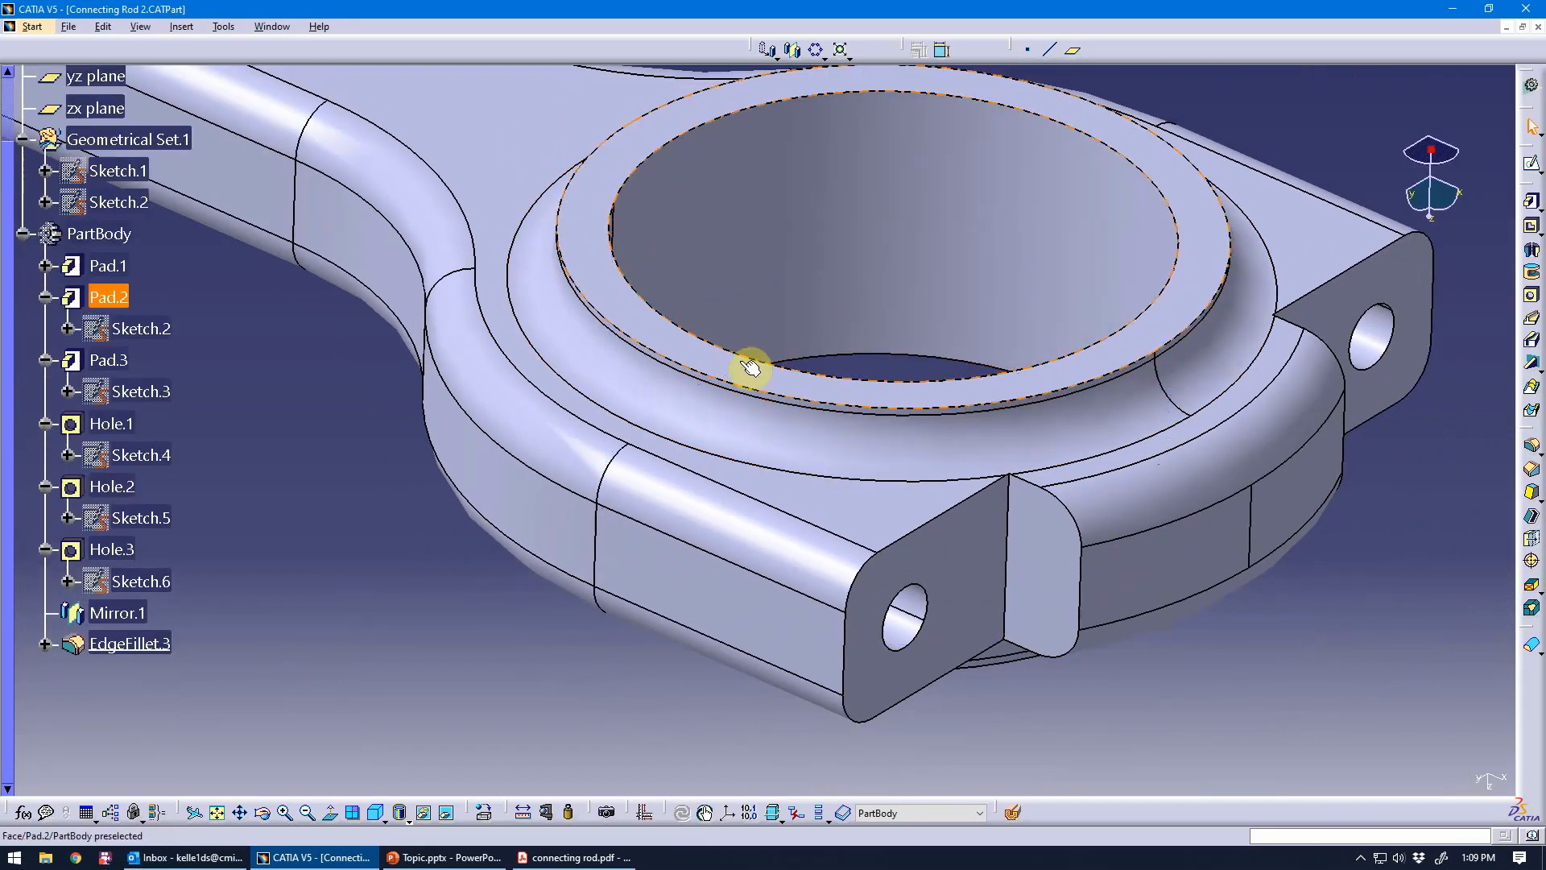
Step: Try to set the length of the large-end cylinder Pad.2 to 0.3 in, dismiss the update diagnosis, and undo the change
{"action": "middle_click_drag", "start_coordinate": [741, 375], "coordinate": [810, 457]}
{"action": "left_click", "coordinate": [749, 453]}
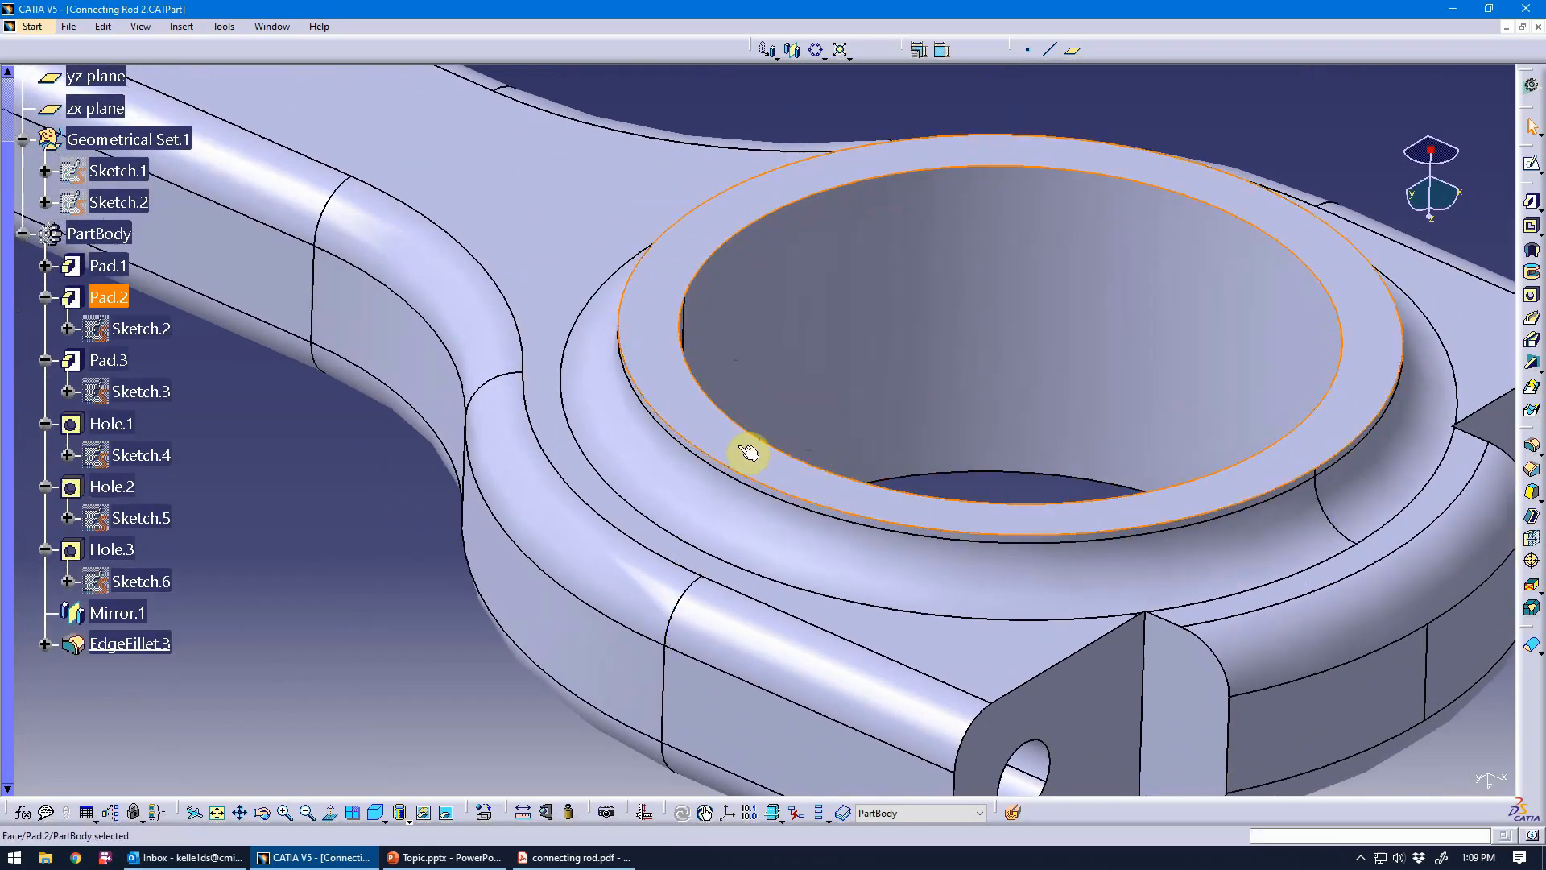
{"action": "double_click", "coordinate": [743, 444]}
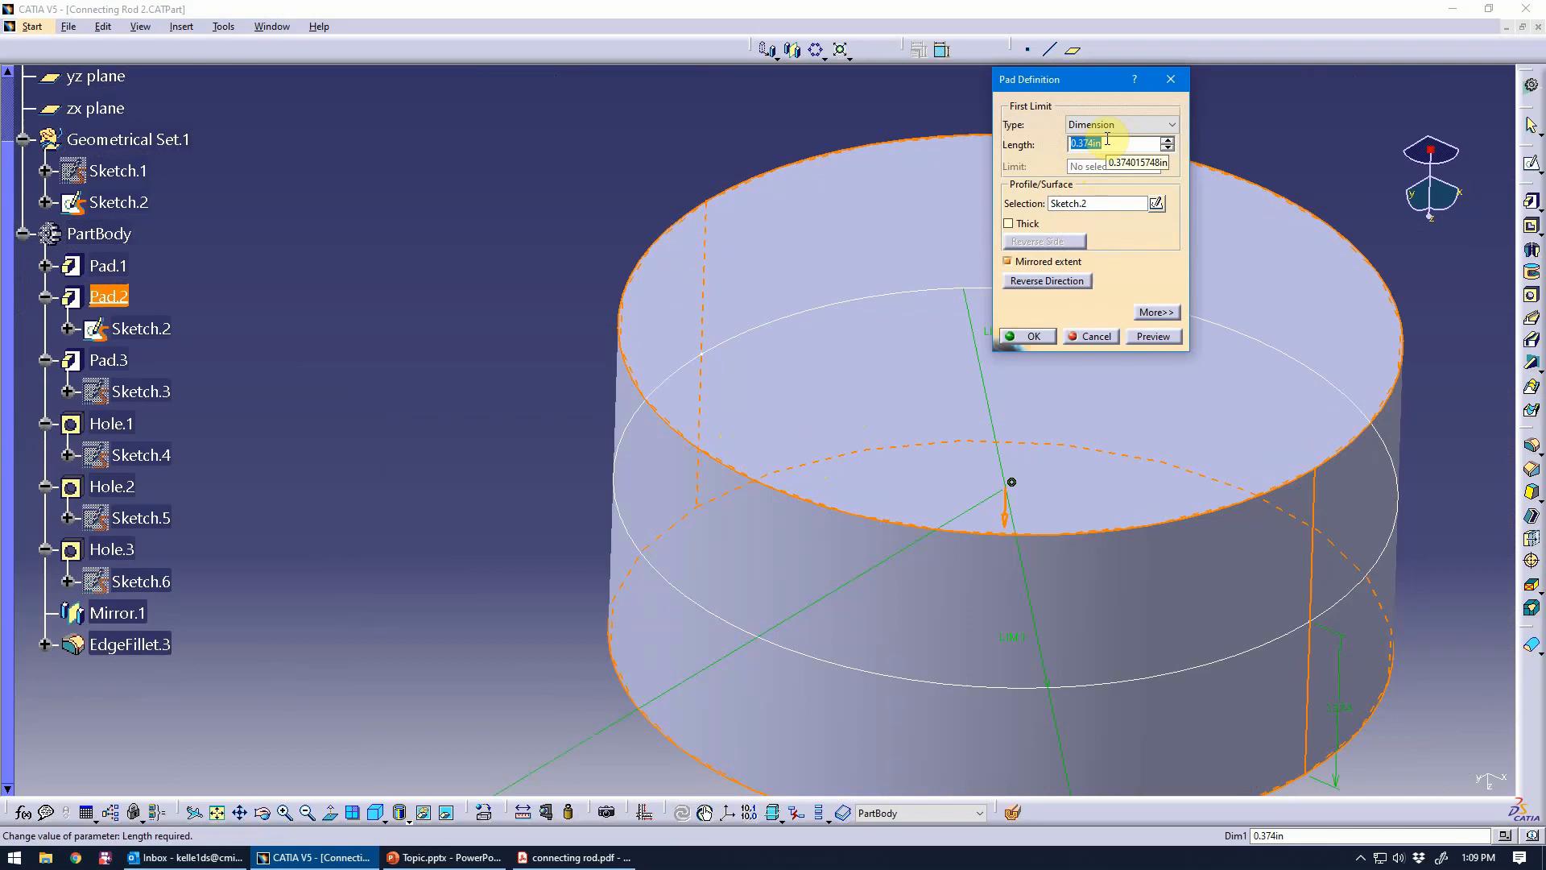
{"action": "key", "text": "Return"}
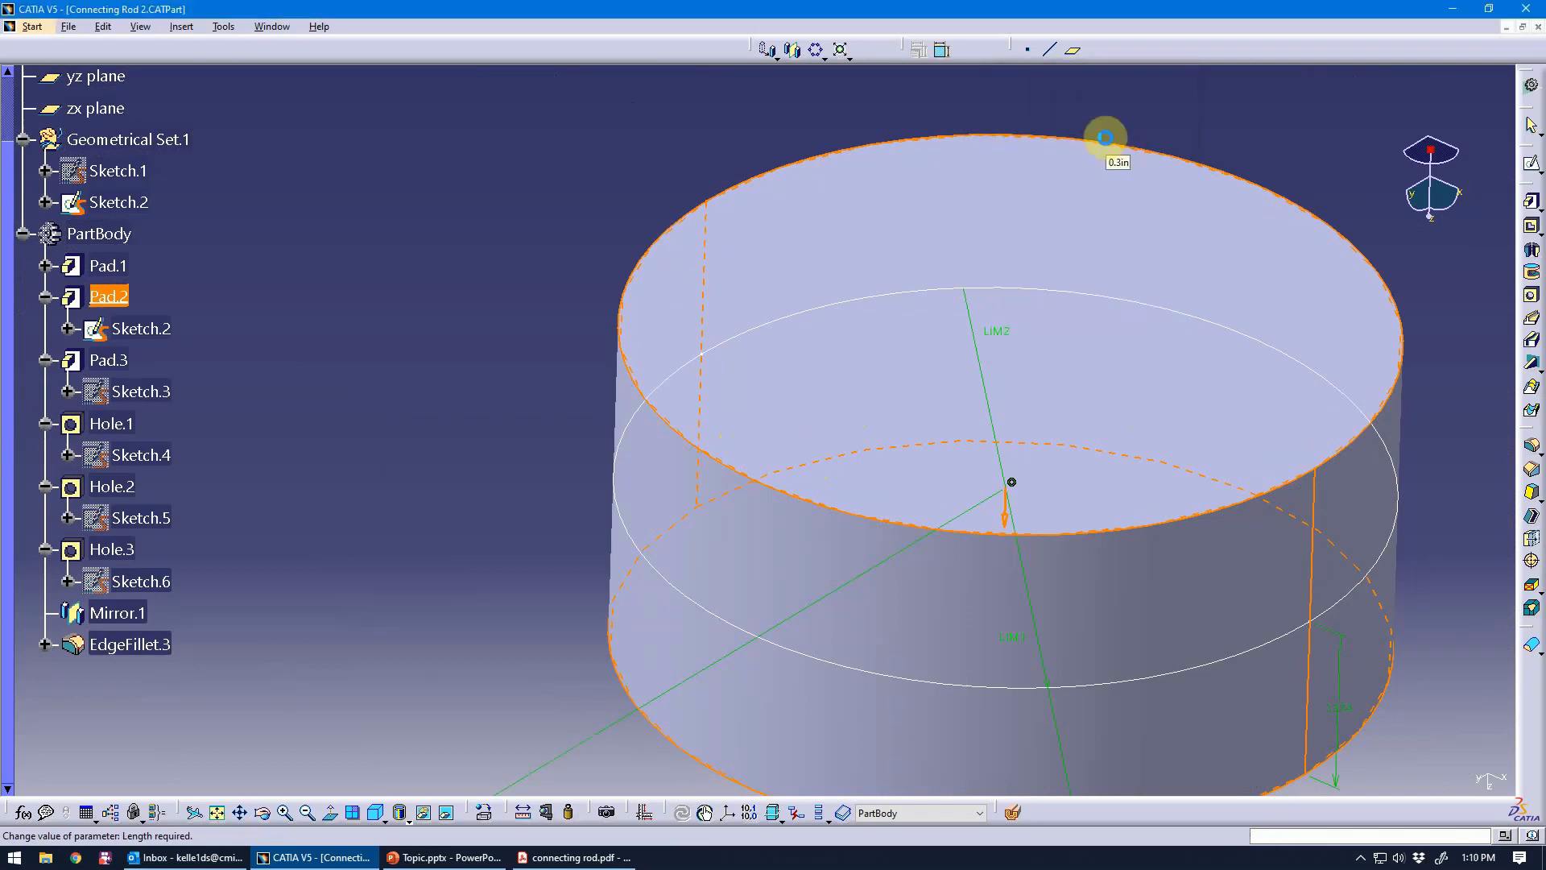
{"action": "left_click_drag", "start_coordinate": [806, 114], "coordinate": [874, 98]}
{"action": "middle_click_drag", "start_coordinate": [675, 411], "coordinate": [607, 420]}
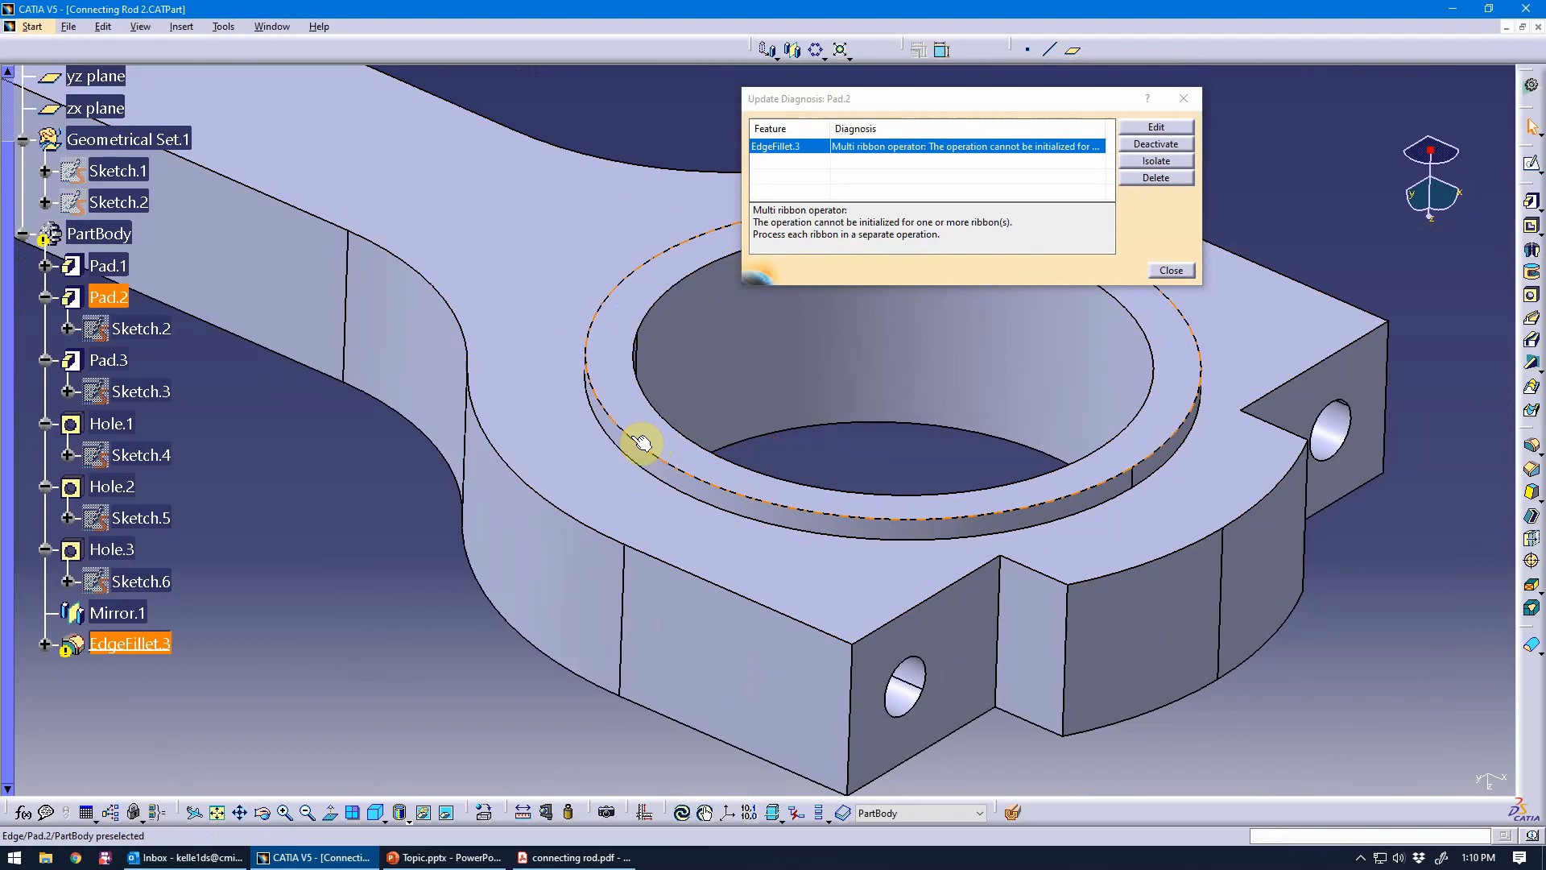
{"action": "middle_click_drag", "start_coordinate": [650, 435], "coordinate": [707, 447]}
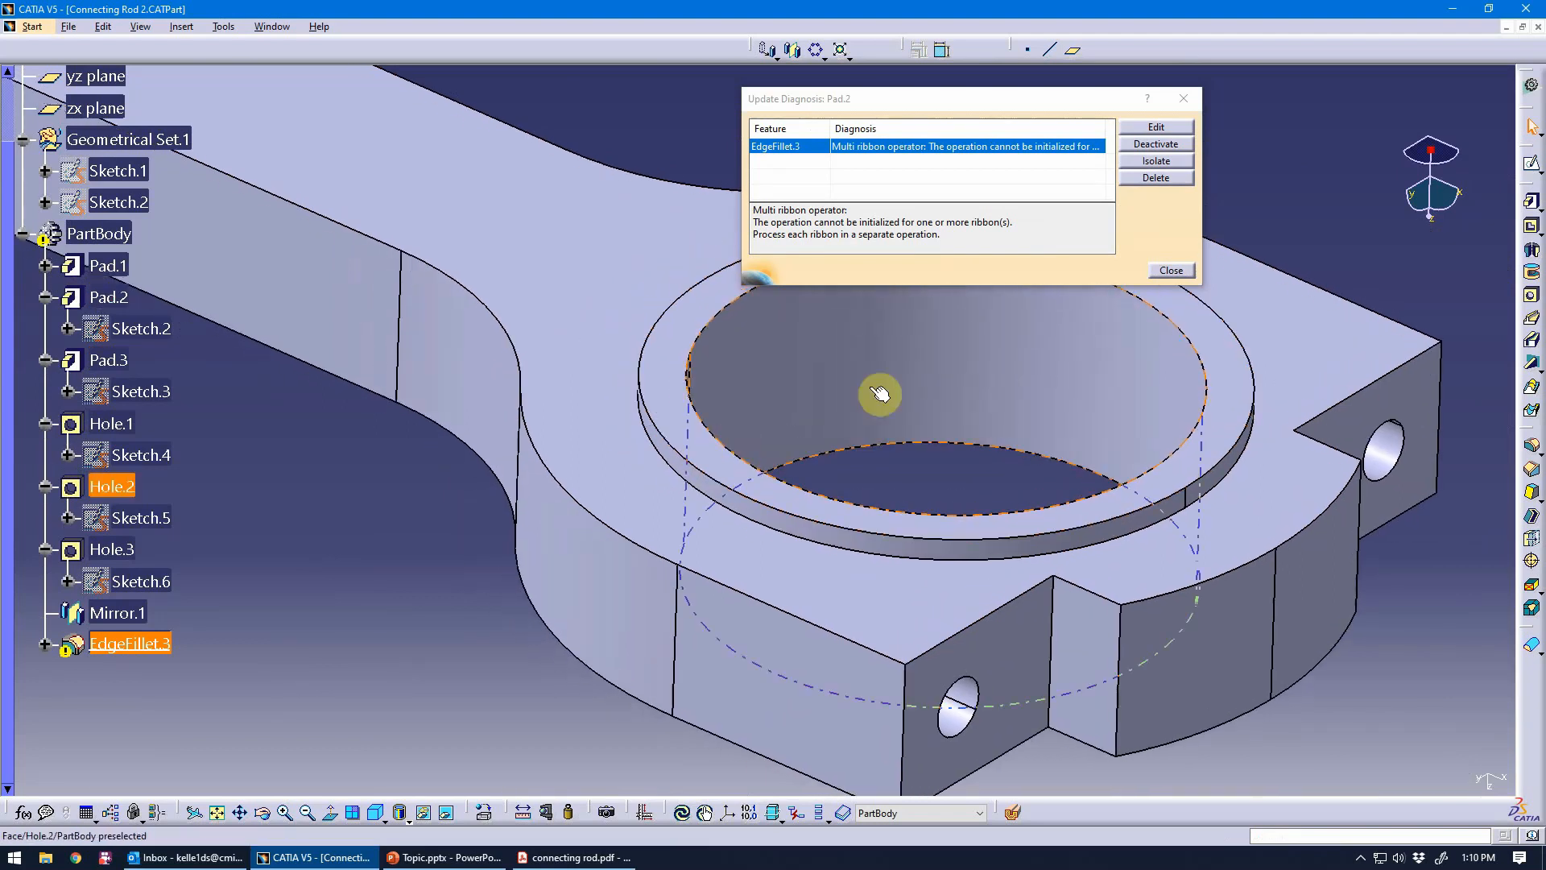
{"action": "left_click", "coordinate": [1168, 269]}
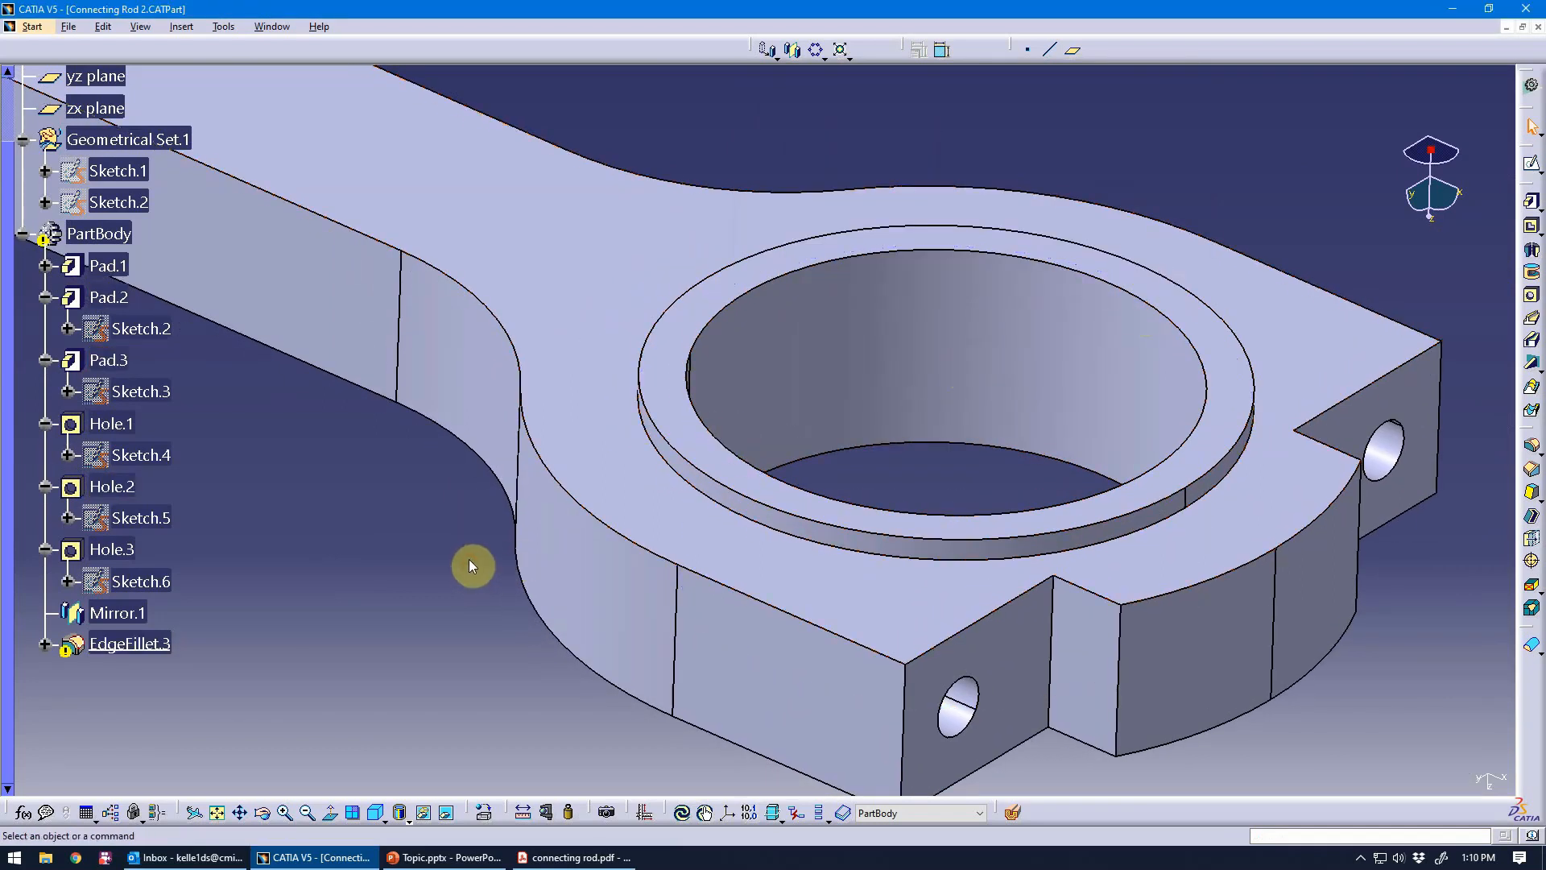
{"action": "key", "text": "ctrl+u"}
Step: Reopen the 0.118 in edge fillet and choose the upper outer rims of the large-end and small-end cylinders as edges to keep
{"action": "middle_click_drag", "start_coordinate": [488, 557], "coordinate": [514, 476]}
{"action": "double_click", "coordinate": [657, 442]}
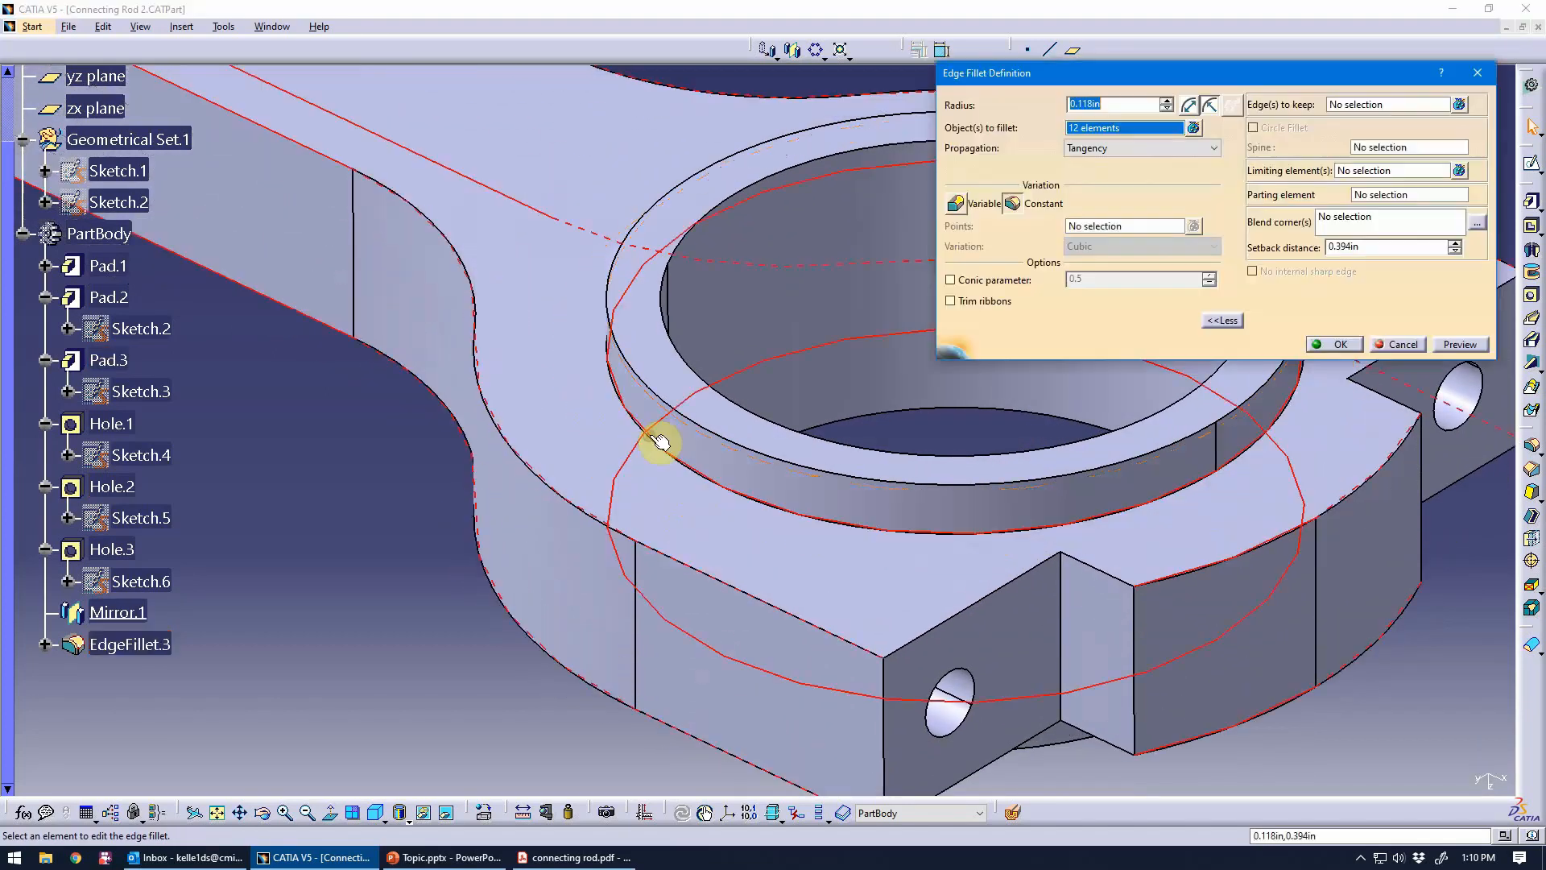
{"action": "middle_click_drag", "start_coordinate": [787, 490], "coordinate": [547, 532]}
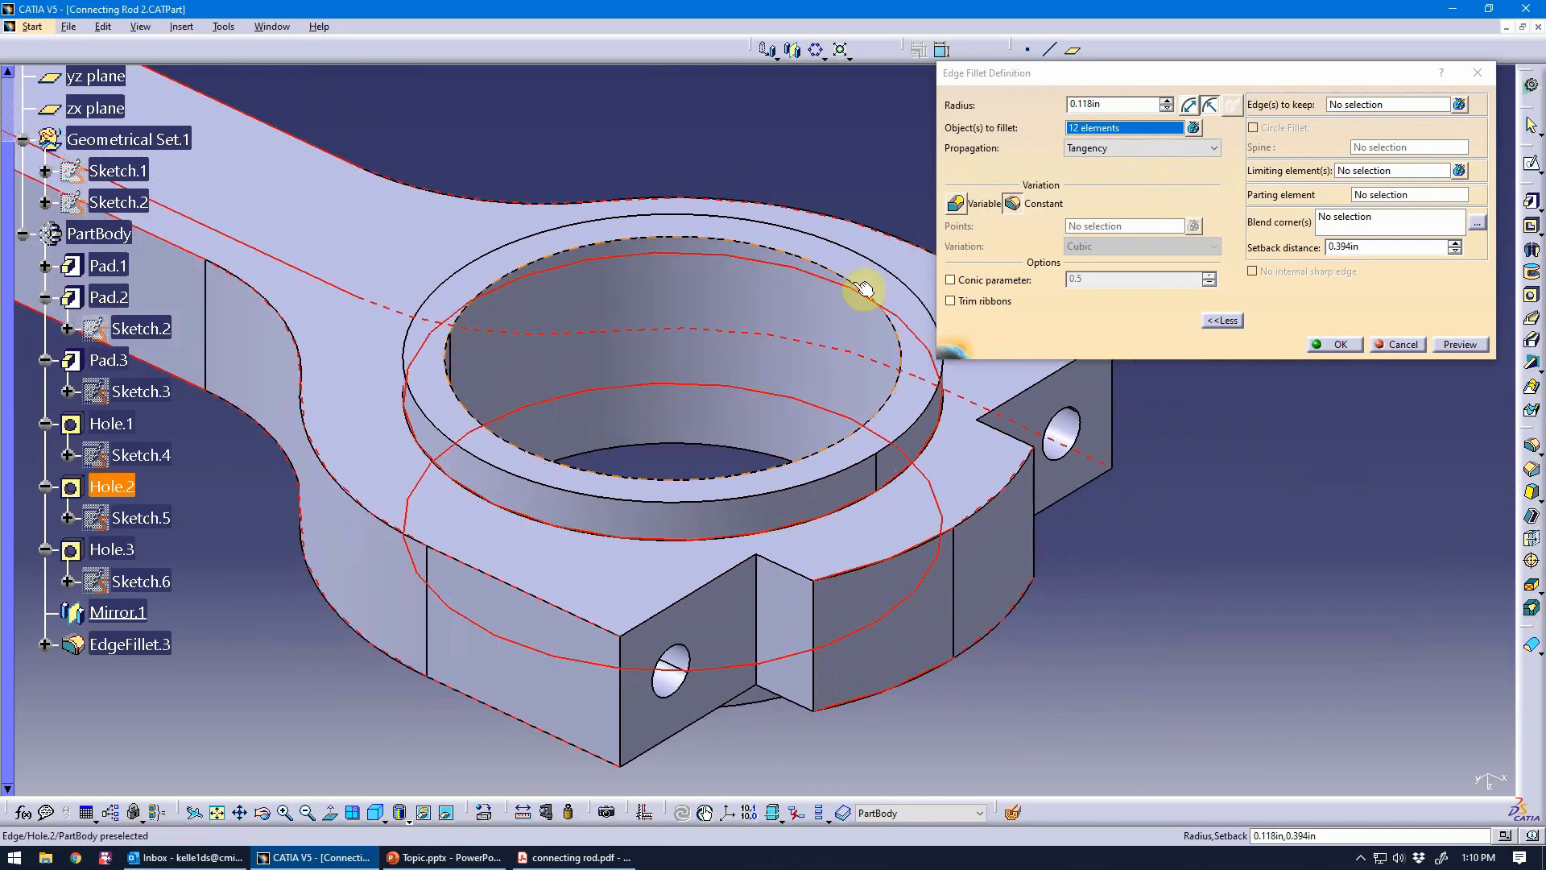
{"action": "left_click", "coordinate": [1354, 105]}
{"action": "middle_click_drag", "start_coordinate": [1014, 464], "coordinate": [986, 499]}
{"action": "middle_click_drag", "start_coordinate": [822, 557], "coordinate": [991, 419]}
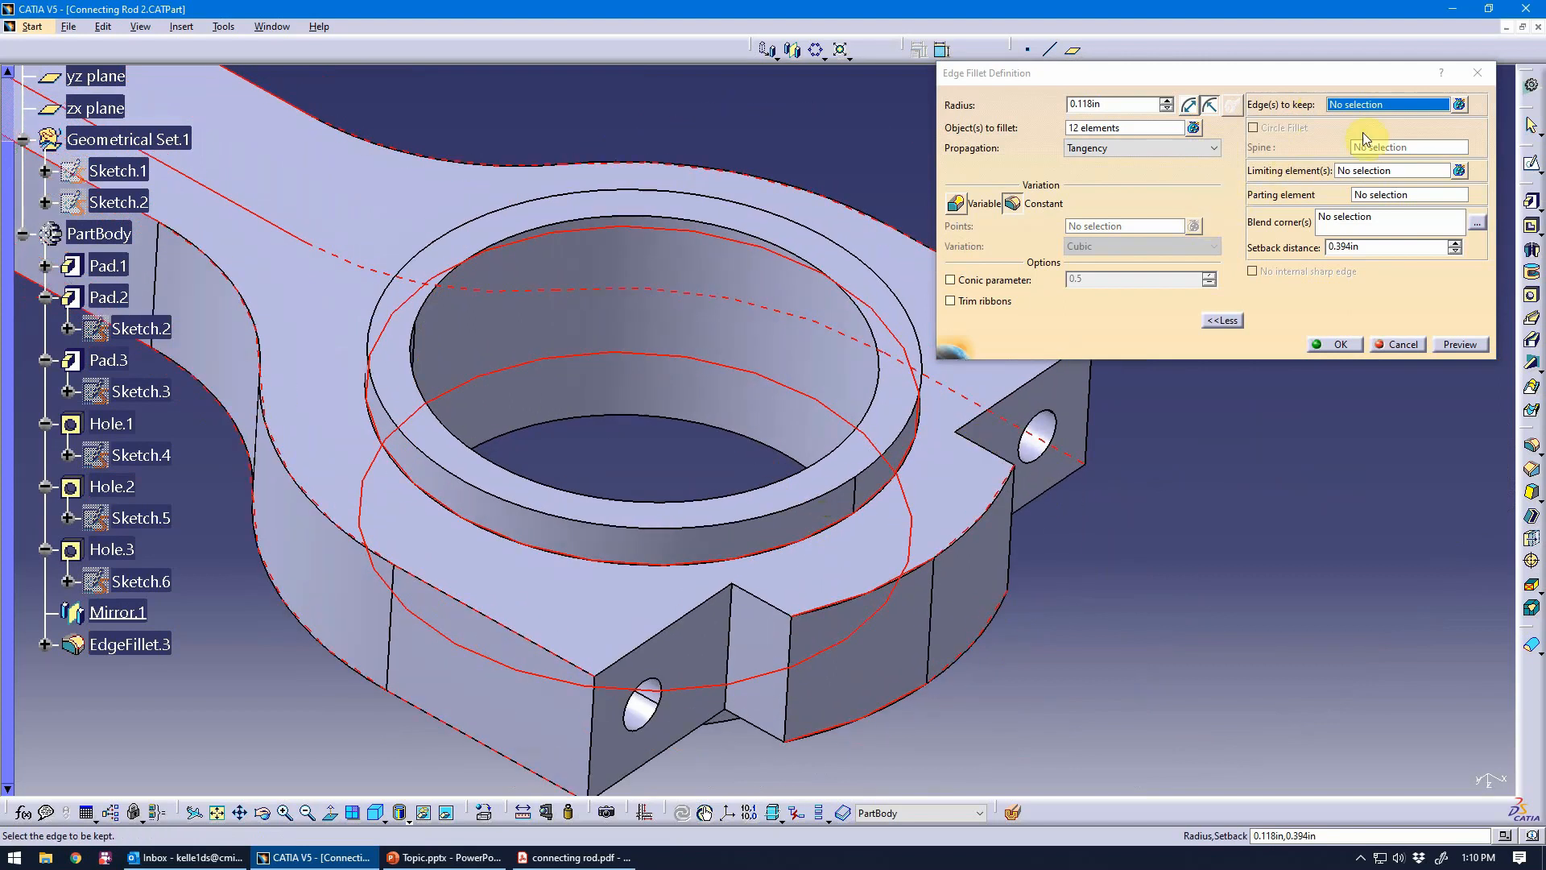
{"action": "left_click", "coordinate": [653, 535]}
{"action": "middle_click_drag", "start_coordinate": [480, 519], "coordinate": [620, 425]}
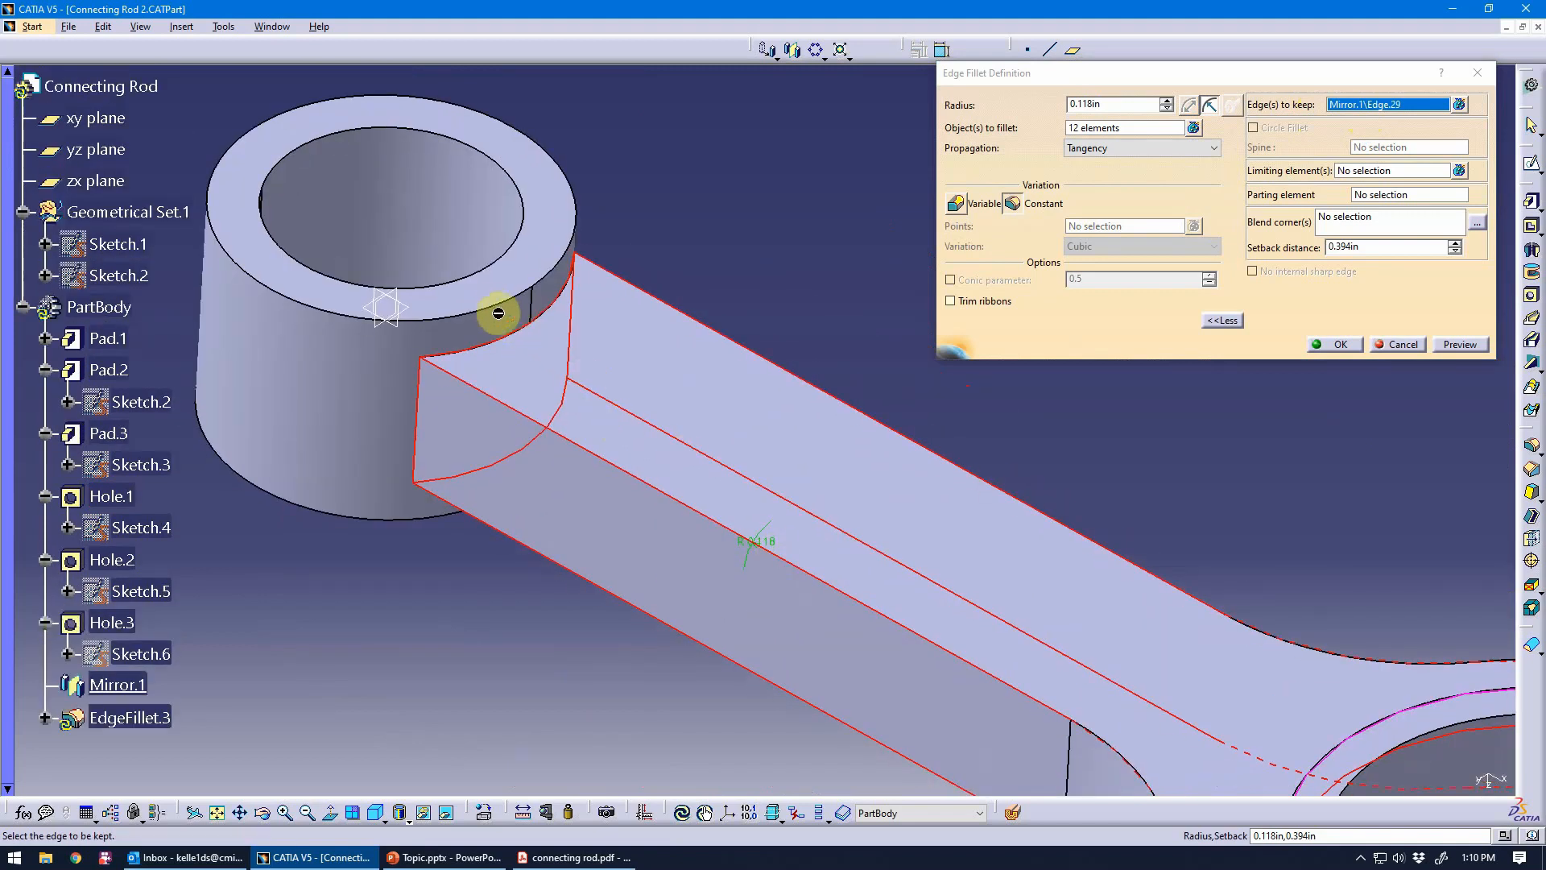
{"action": "middle_click_drag", "start_coordinate": [504, 314], "coordinate": [634, 451]}
{"action": "left_click", "coordinate": [500, 363]}
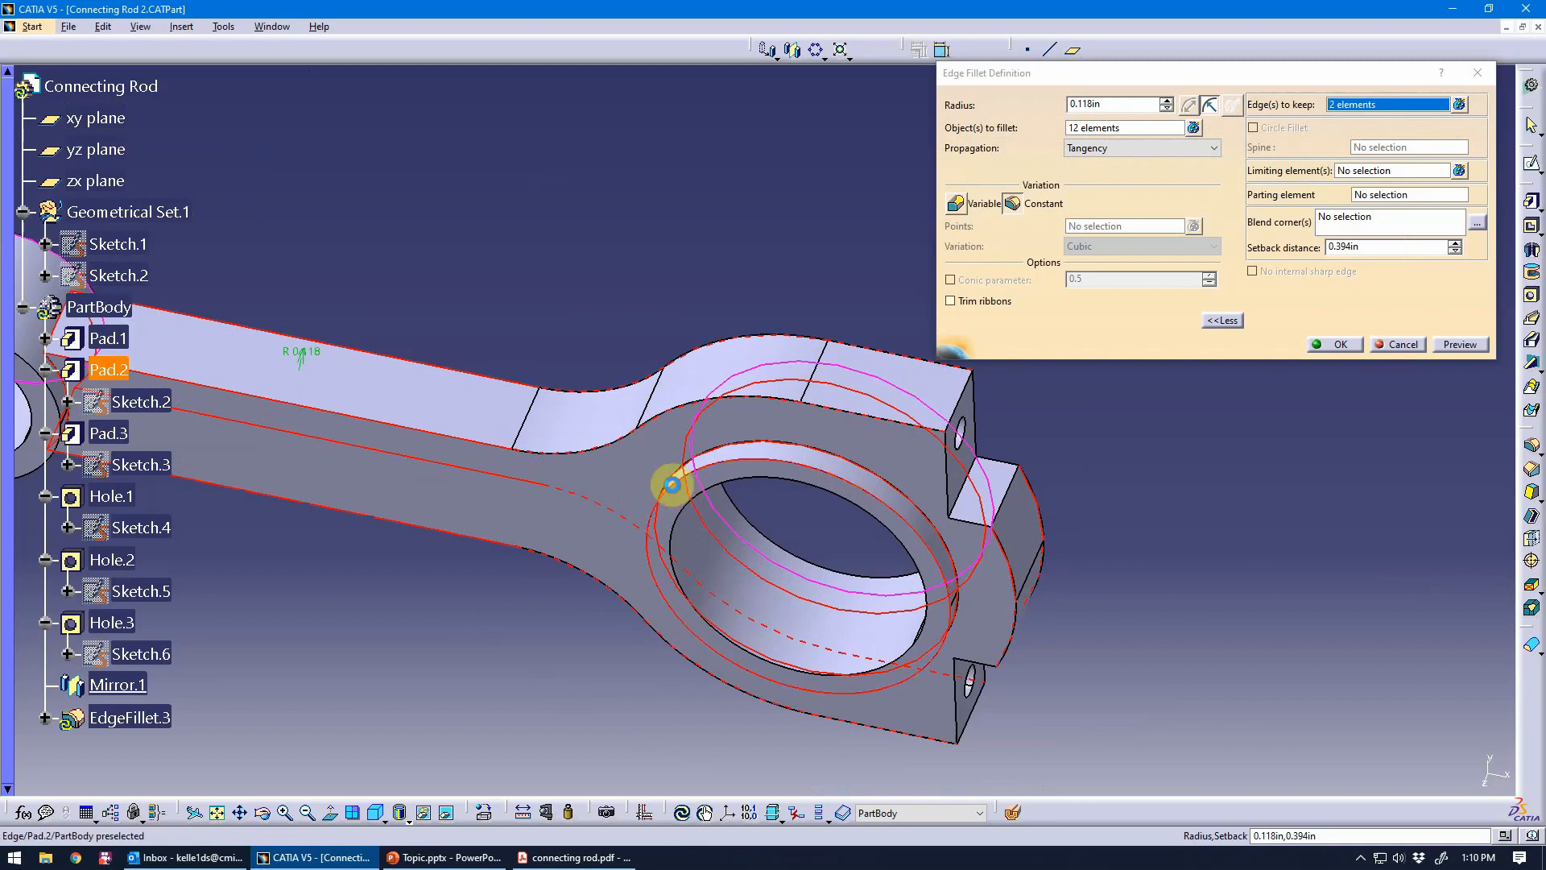
Step: Add the underside outer rims of both cylinders to the edges to keep, preview, and apply the edited fillet
{"action": "left_click", "coordinate": [675, 482]}
{"action": "middle_click_drag", "start_coordinate": [505, 565], "coordinate": [776, 662]}
{"action": "left_click", "coordinate": [335, 504]}
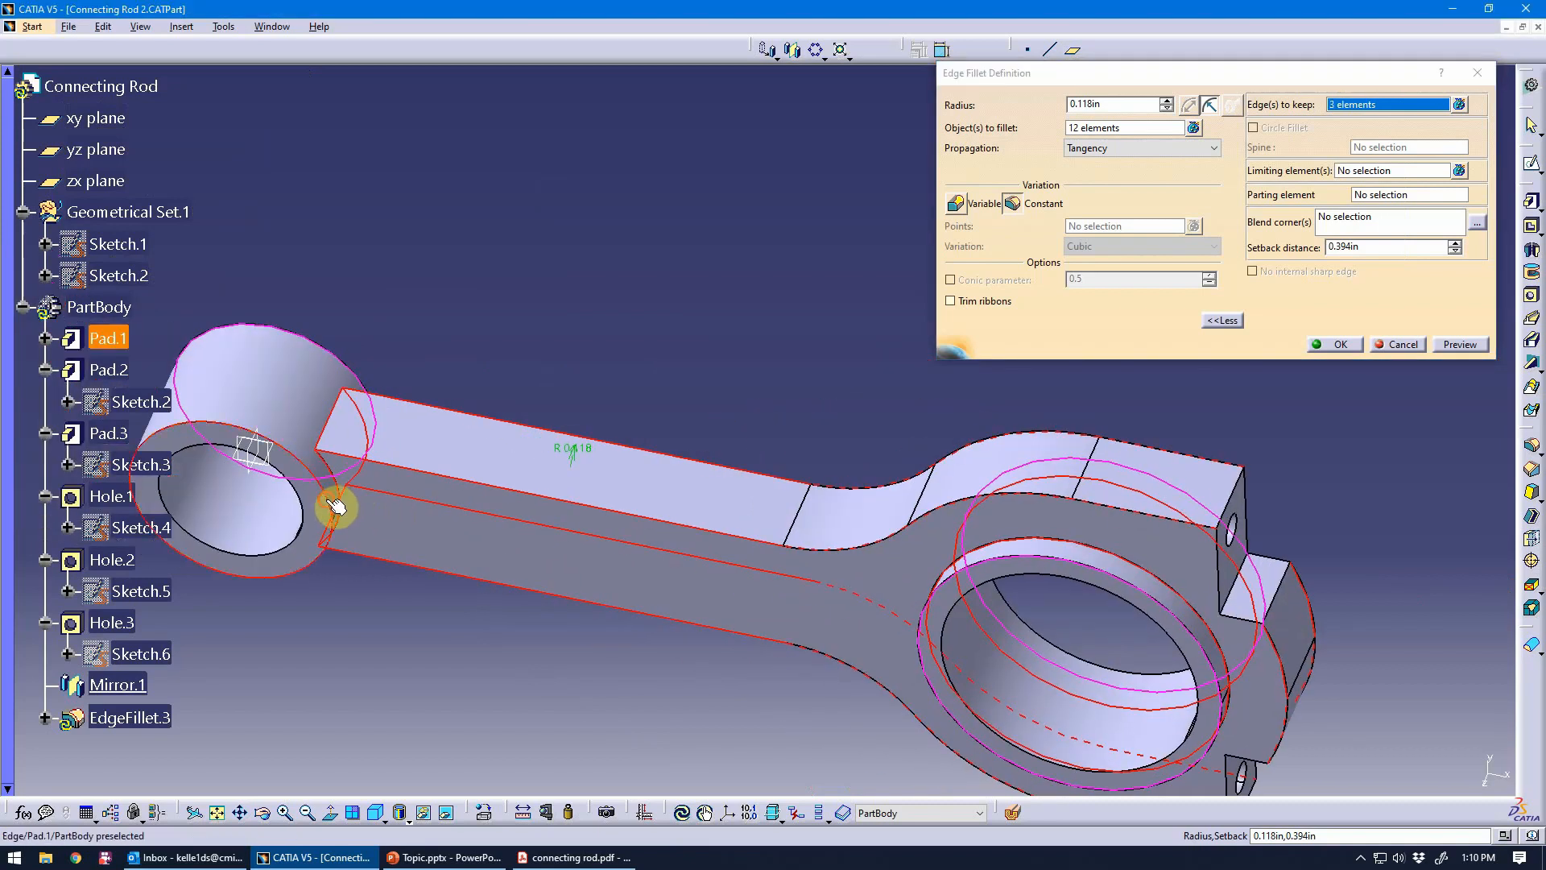
{"action": "left_click", "coordinate": [1456, 344]}
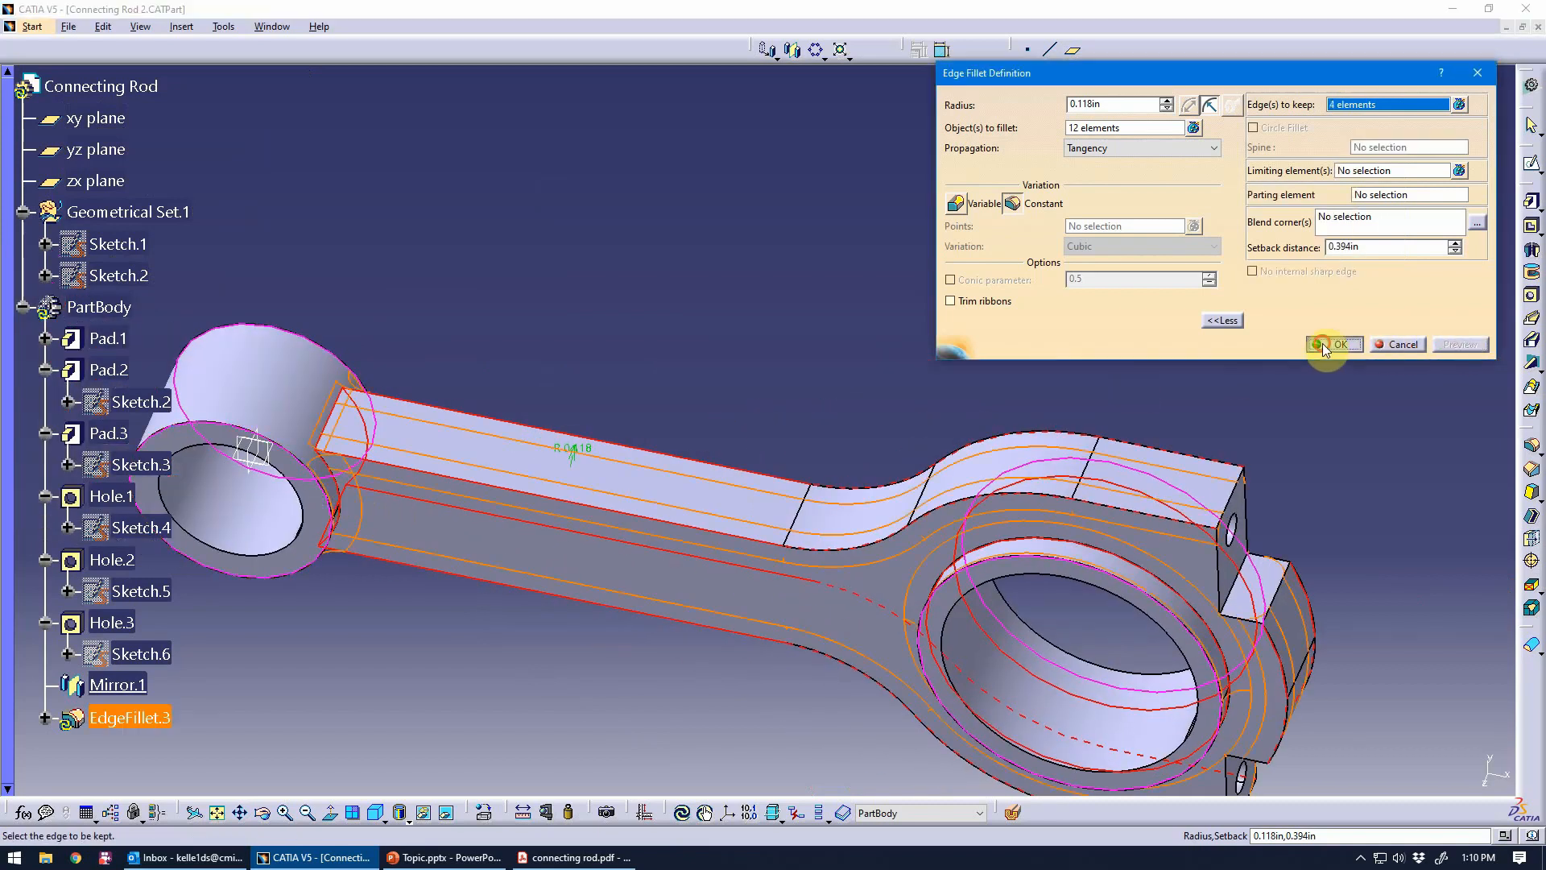
{"action": "left_click", "coordinate": [1322, 344]}
Step: Try a length of 0.3 in for the large-end cylinder Pad.2, inspect the fillet at its rim, and undo the change
{"action": "middle_click_drag", "start_coordinate": [862, 387], "coordinate": [870, 462]}
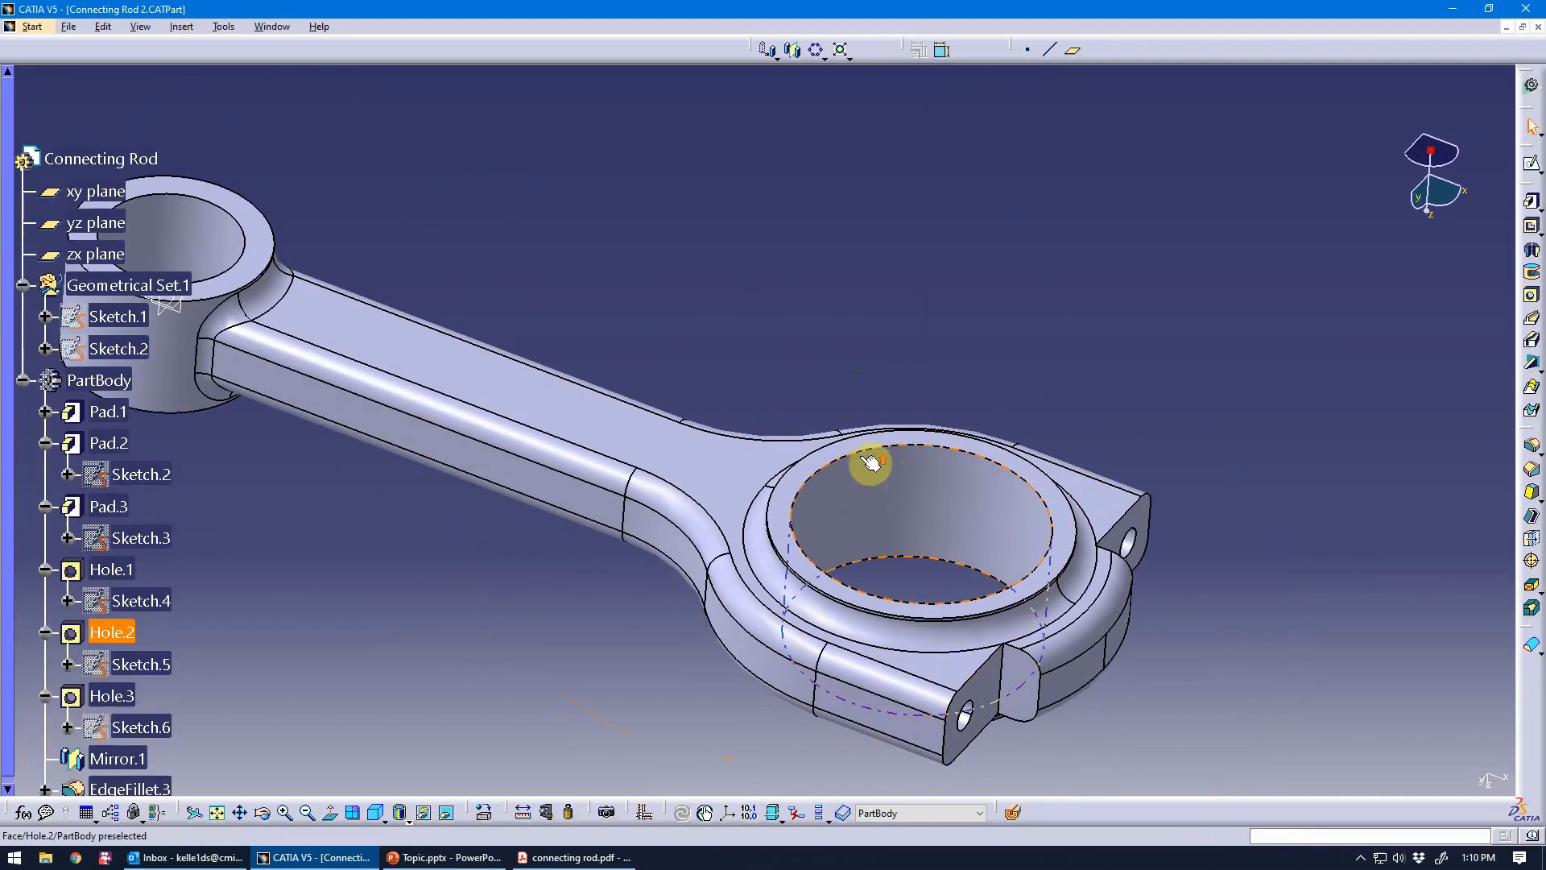
{"action": "double_click", "coordinate": [851, 453]}
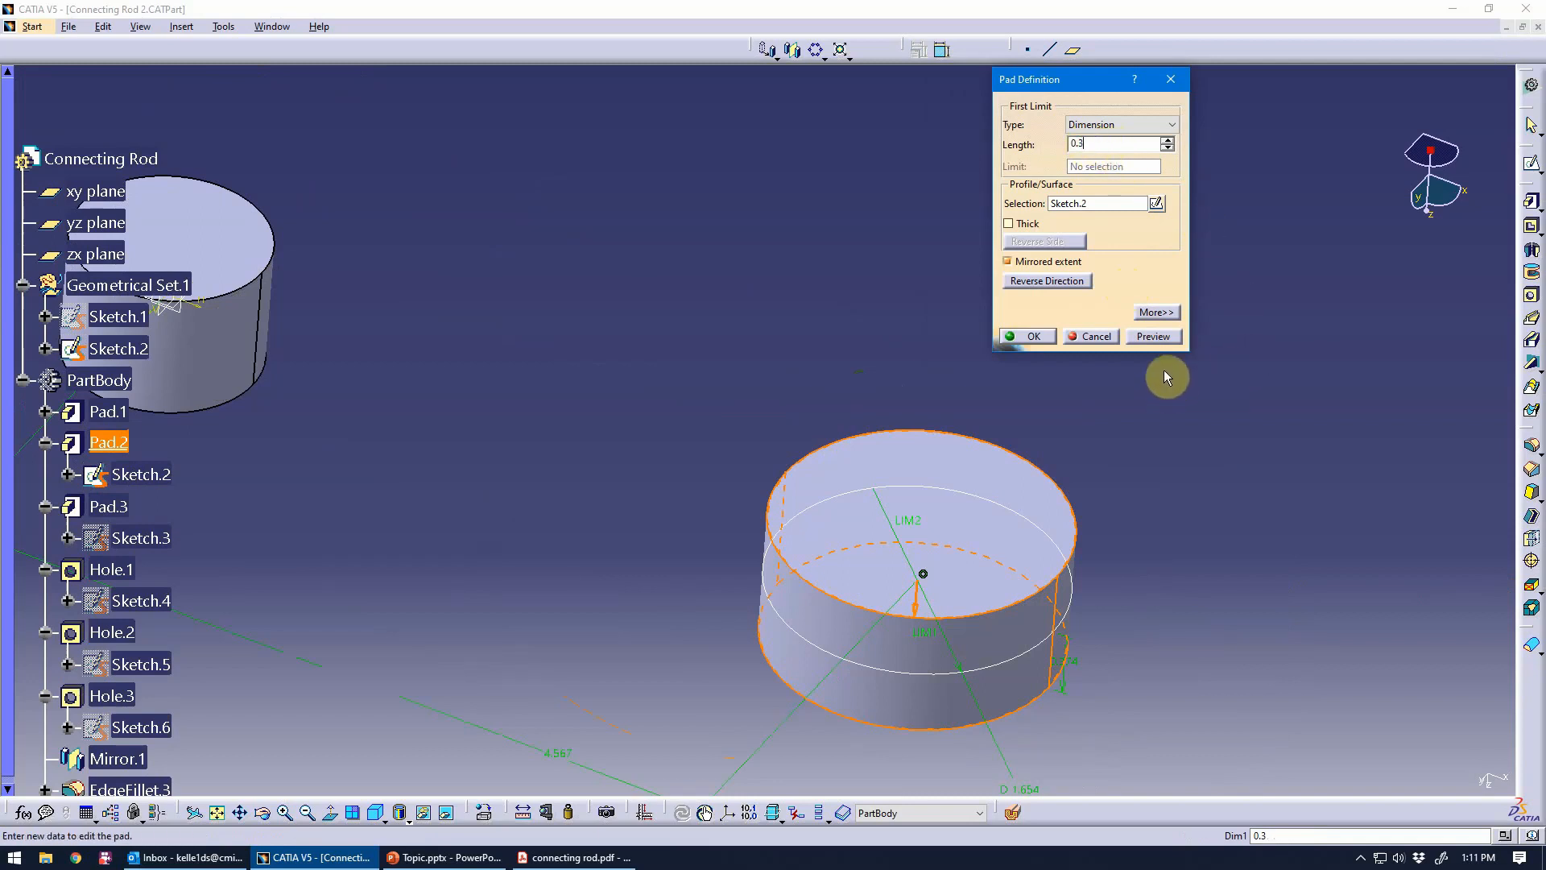
{"action": "left_click", "coordinate": [1164, 343]}
{"action": "left_click", "coordinate": [1031, 336]}
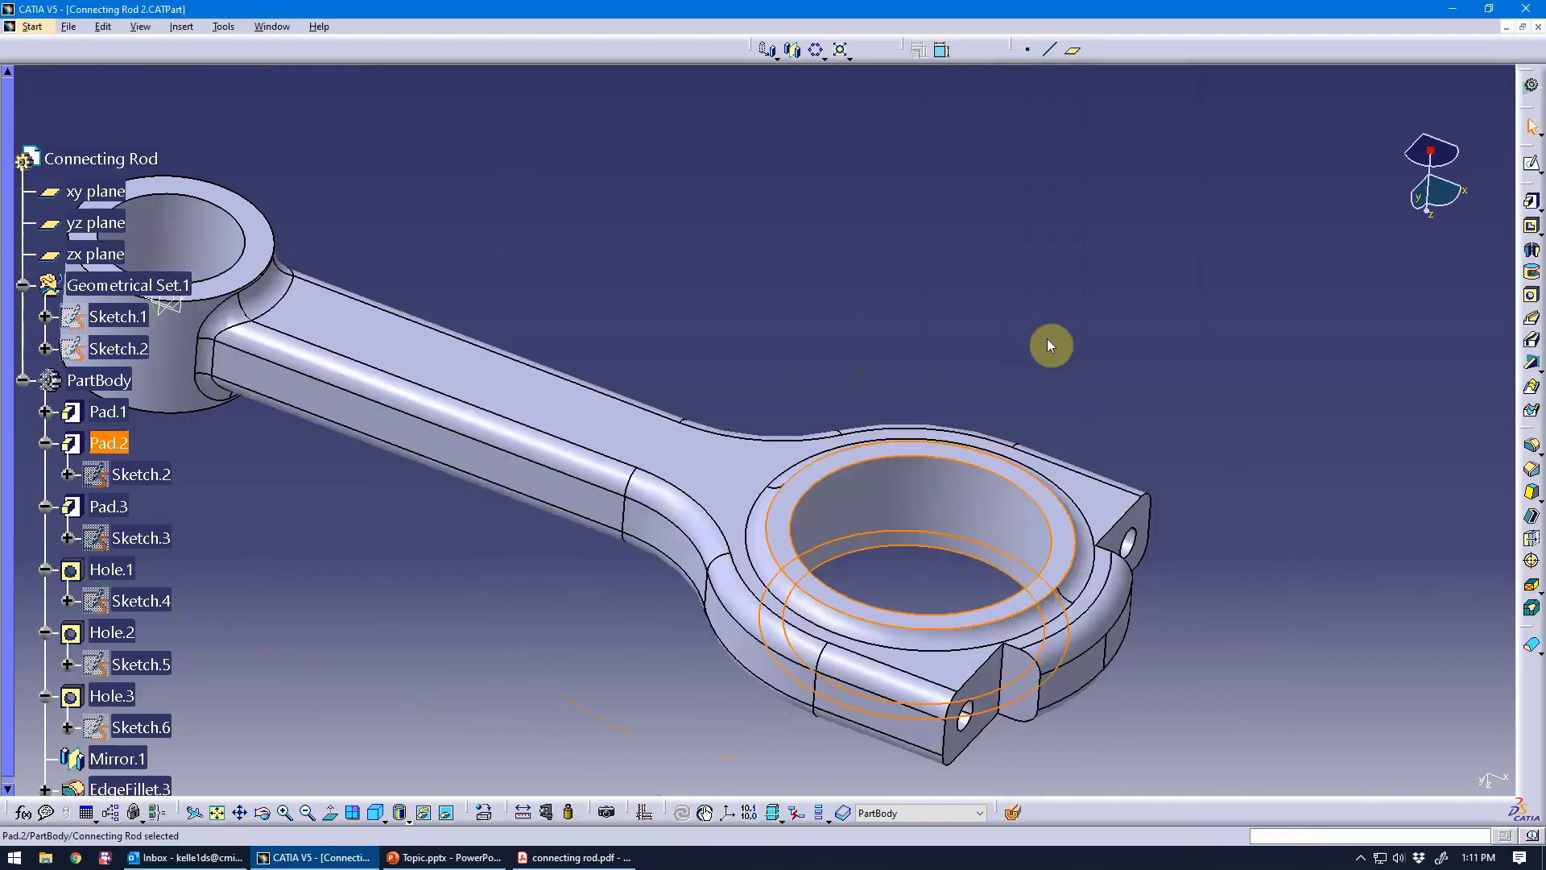
{"action": "left_click", "coordinate": [998, 321]}
{"action": "middle_click_drag", "start_coordinate": [848, 350], "coordinate": [941, 263]}
{"action": "middle_click_drag", "start_coordinate": [698, 541], "coordinate": [718, 490]}
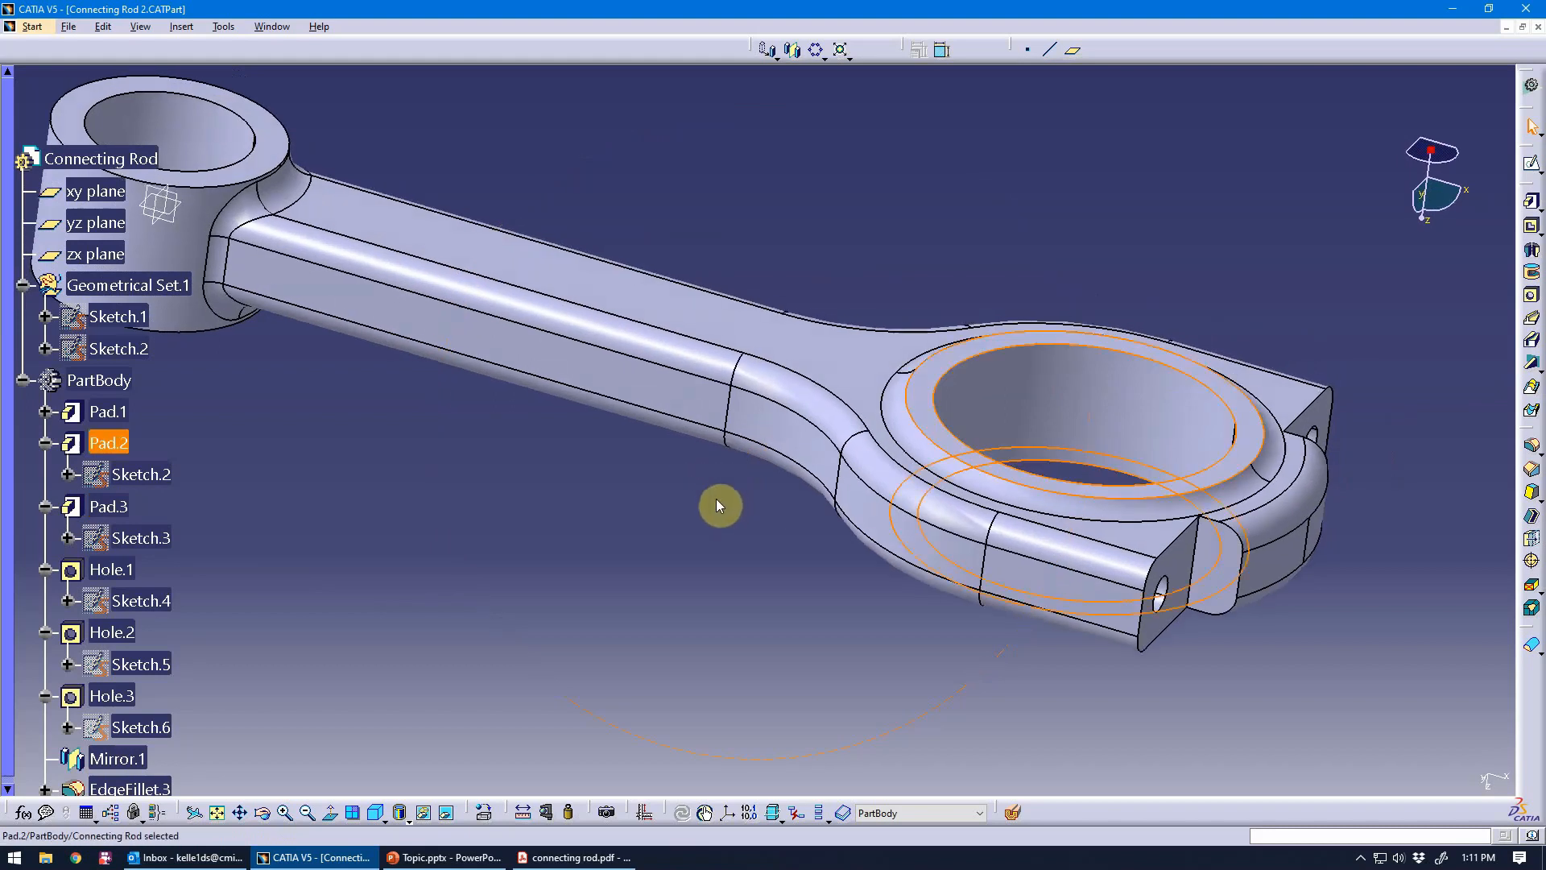
{"action": "left_click", "coordinate": [759, 526]}
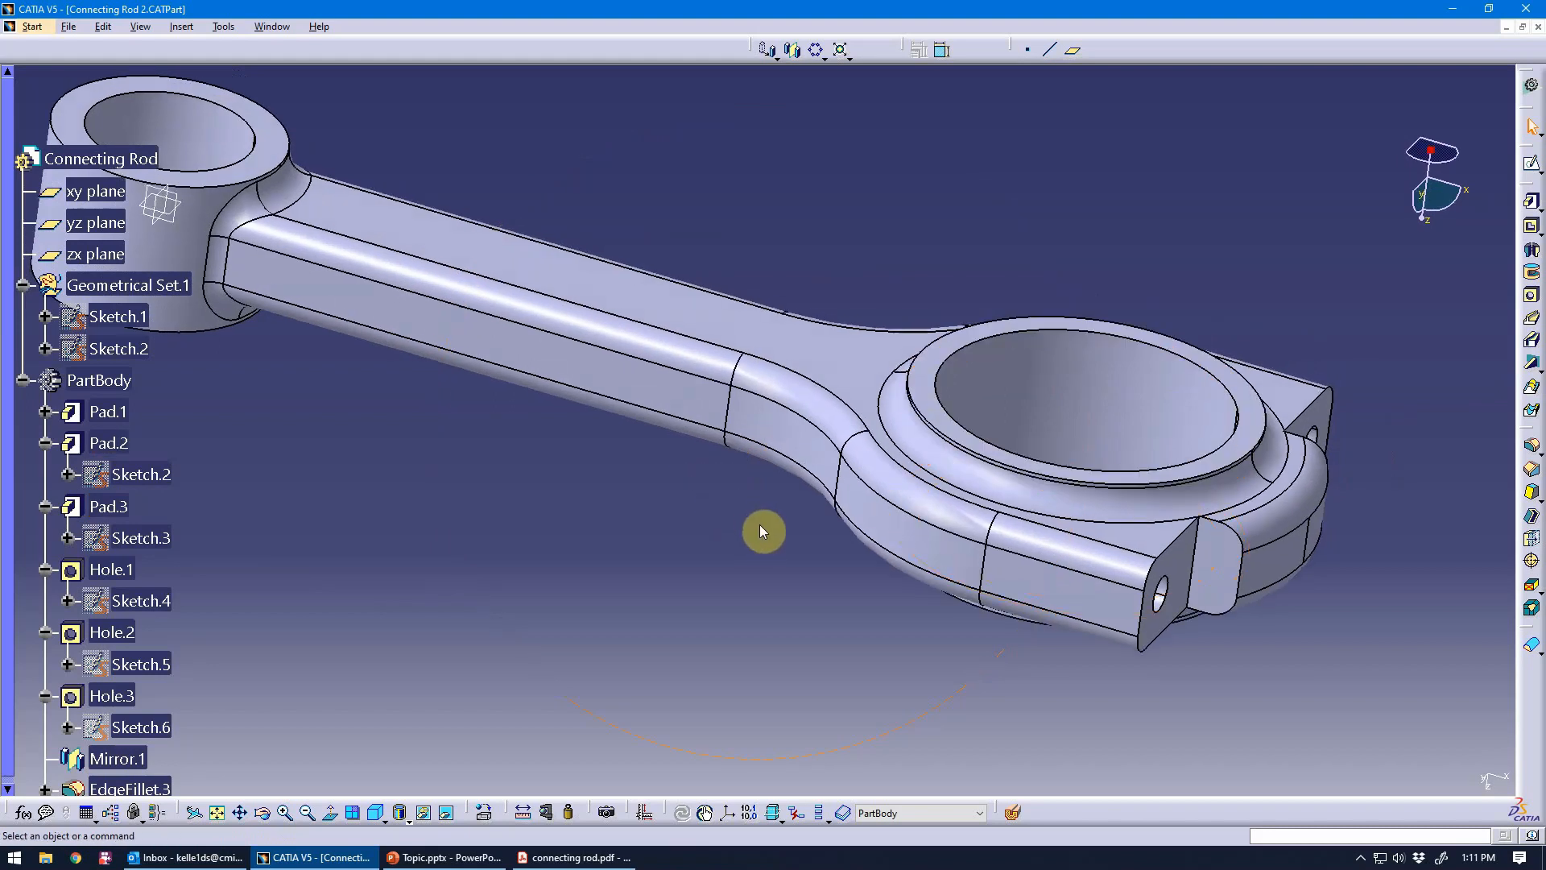
Step: Reopen the 0.118 in edge fillet, review its extended options with the edges to keep, and accept the definition as it is
{"action": "double_click", "coordinate": [924, 451]}
{"action": "middle_click_drag", "start_coordinate": [838, 522], "coordinate": [683, 572]}
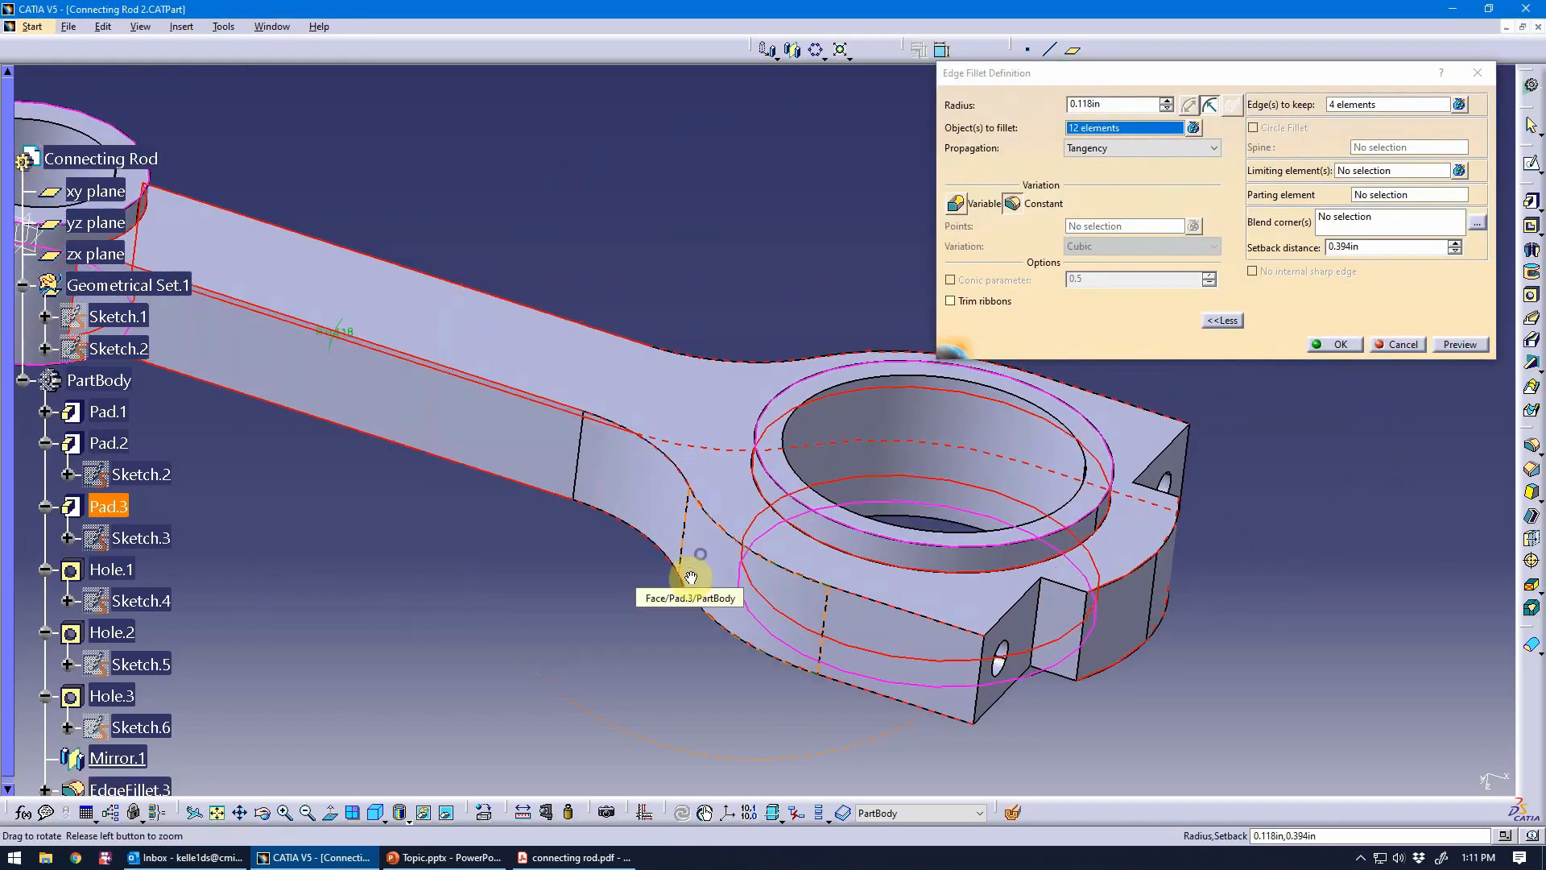
{"action": "left_click", "coordinate": [1224, 321]}
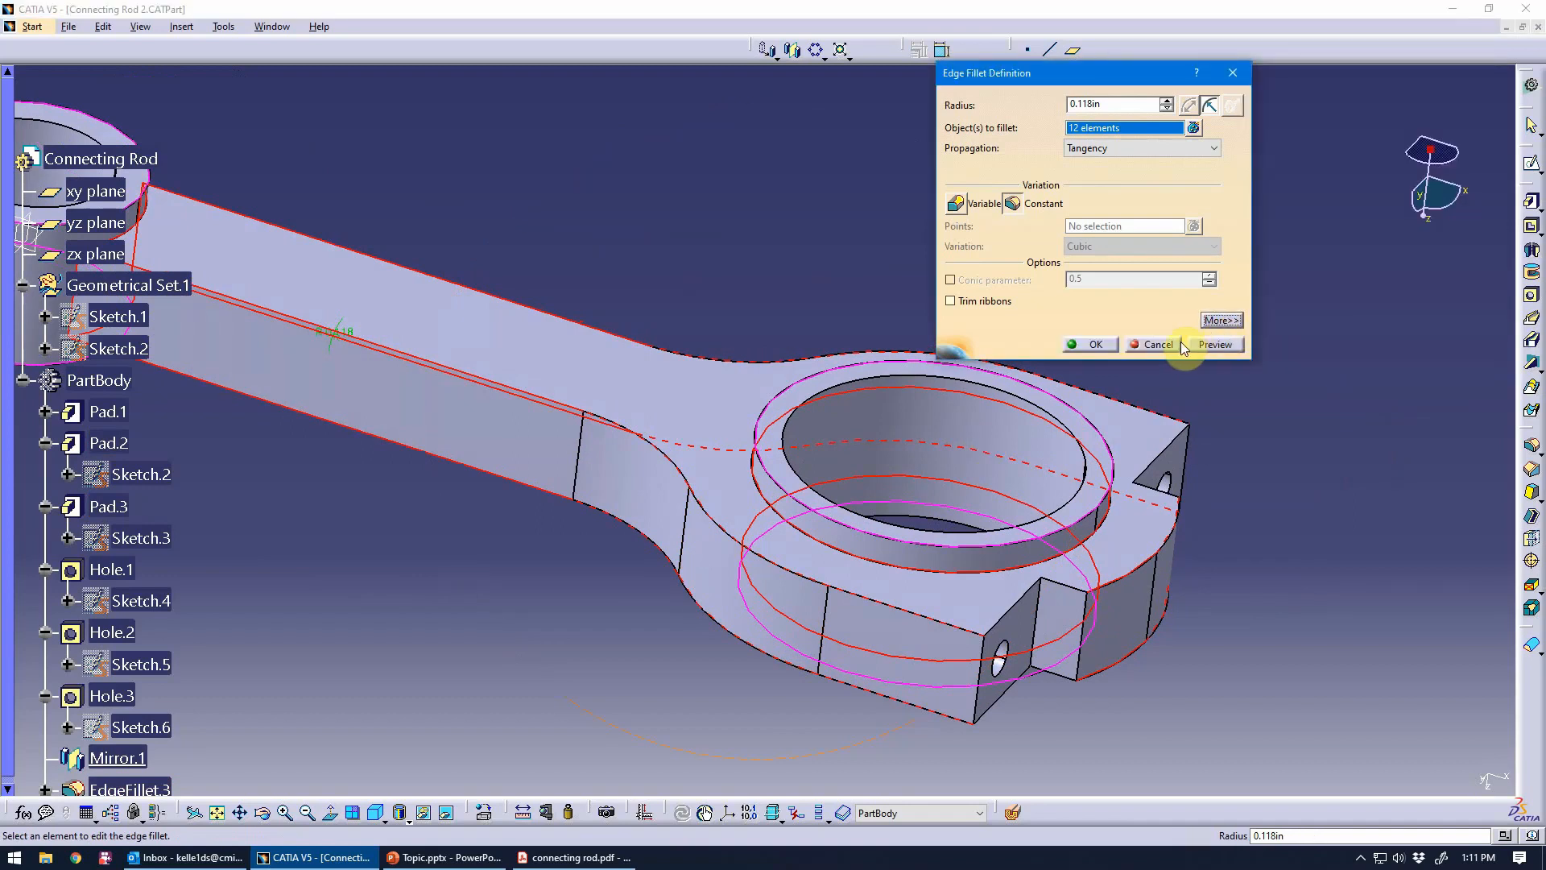
{"action": "left_click_drag", "start_coordinate": [1166, 76], "coordinate": [1317, 84]}
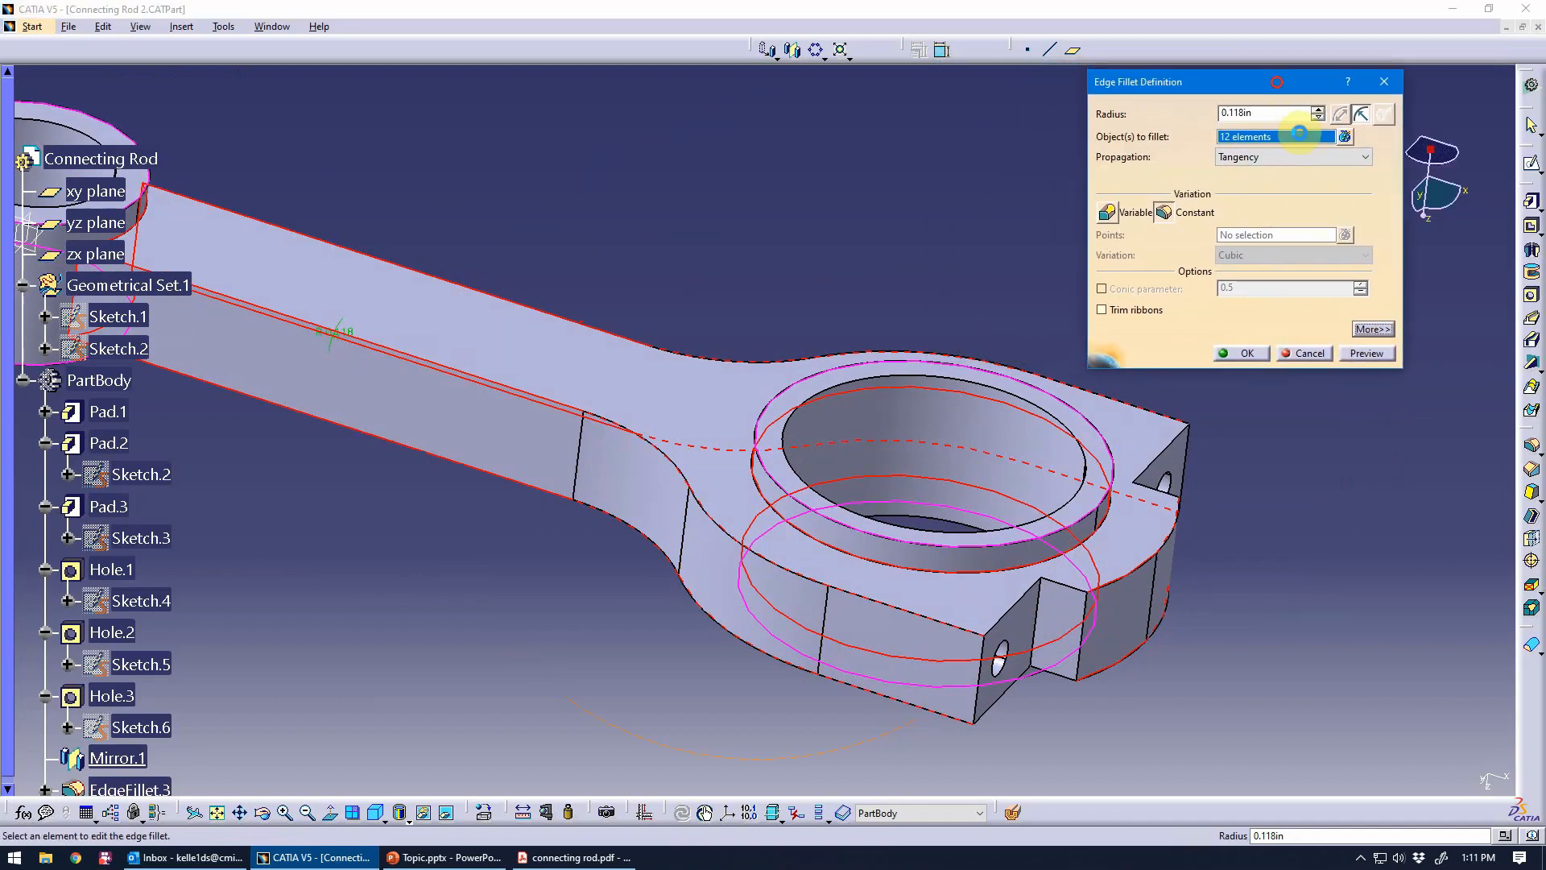
{"action": "left_click", "coordinate": [1377, 329]}
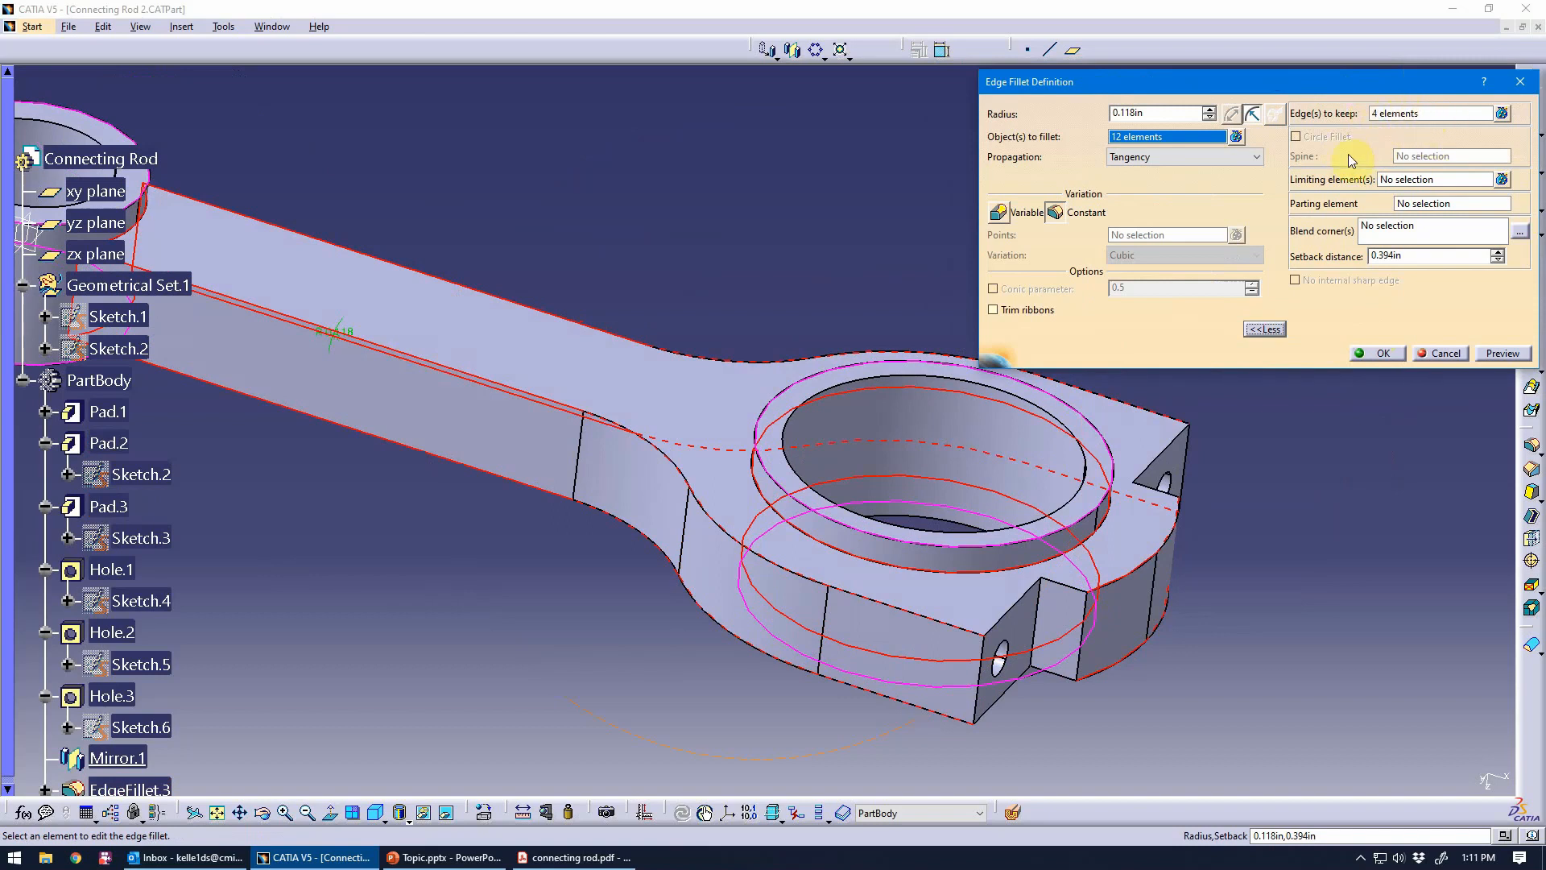
{"action": "left_click", "coordinate": [1376, 355]}
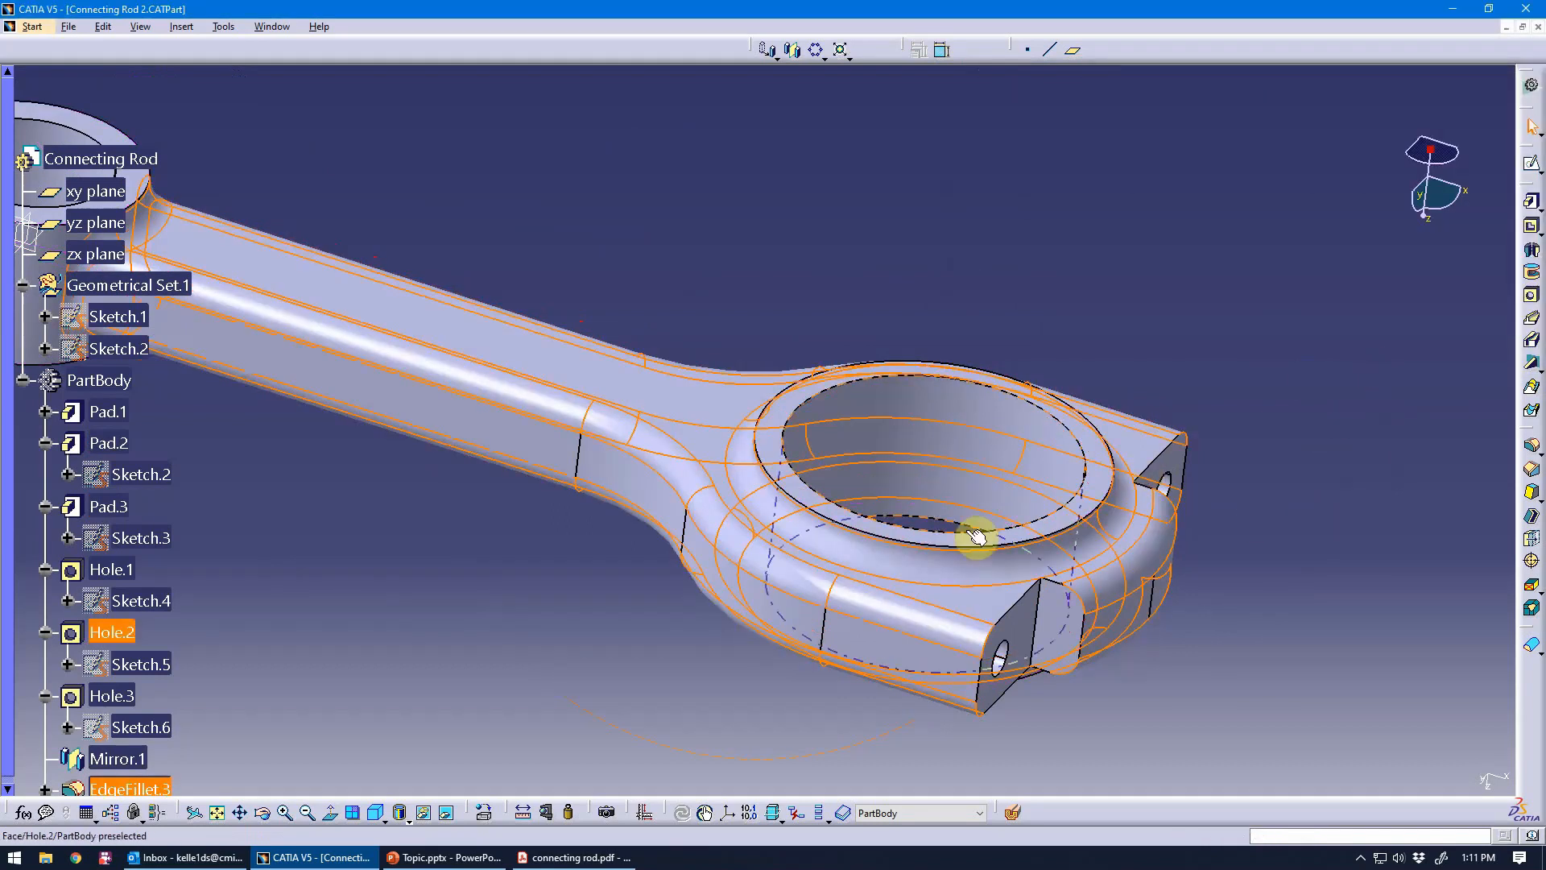
Step: Examine the fillet against the upper rim of the large-end cylinder up close, and return to the whole connecting rod
{"action": "middle_click_drag", "start_coordinate": [646, 628], "coordinate": [652, 412]}
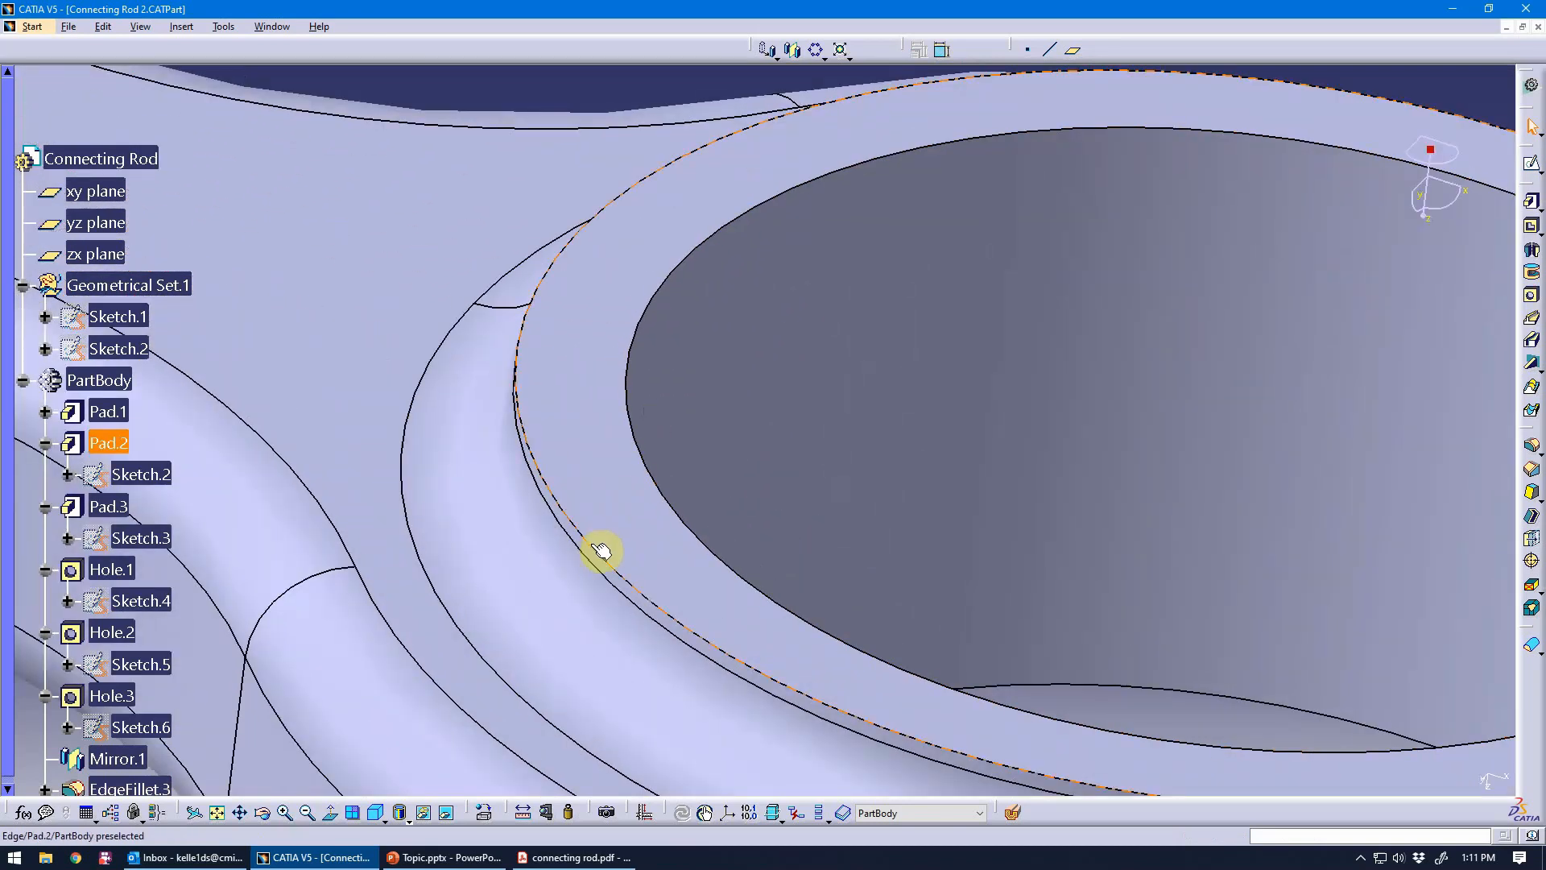
{"action": "middle_click_drag", "start_coordinate": [604, 620], "coordinate": [663, 628]}
{"action": "middle_click_drag", "start_coordinate": [628, 556], "coordinate": [772, 596]}
{"action": "middle_click_drag", "start_coordinate": [712, 547], "coordinate": [622, 556]}
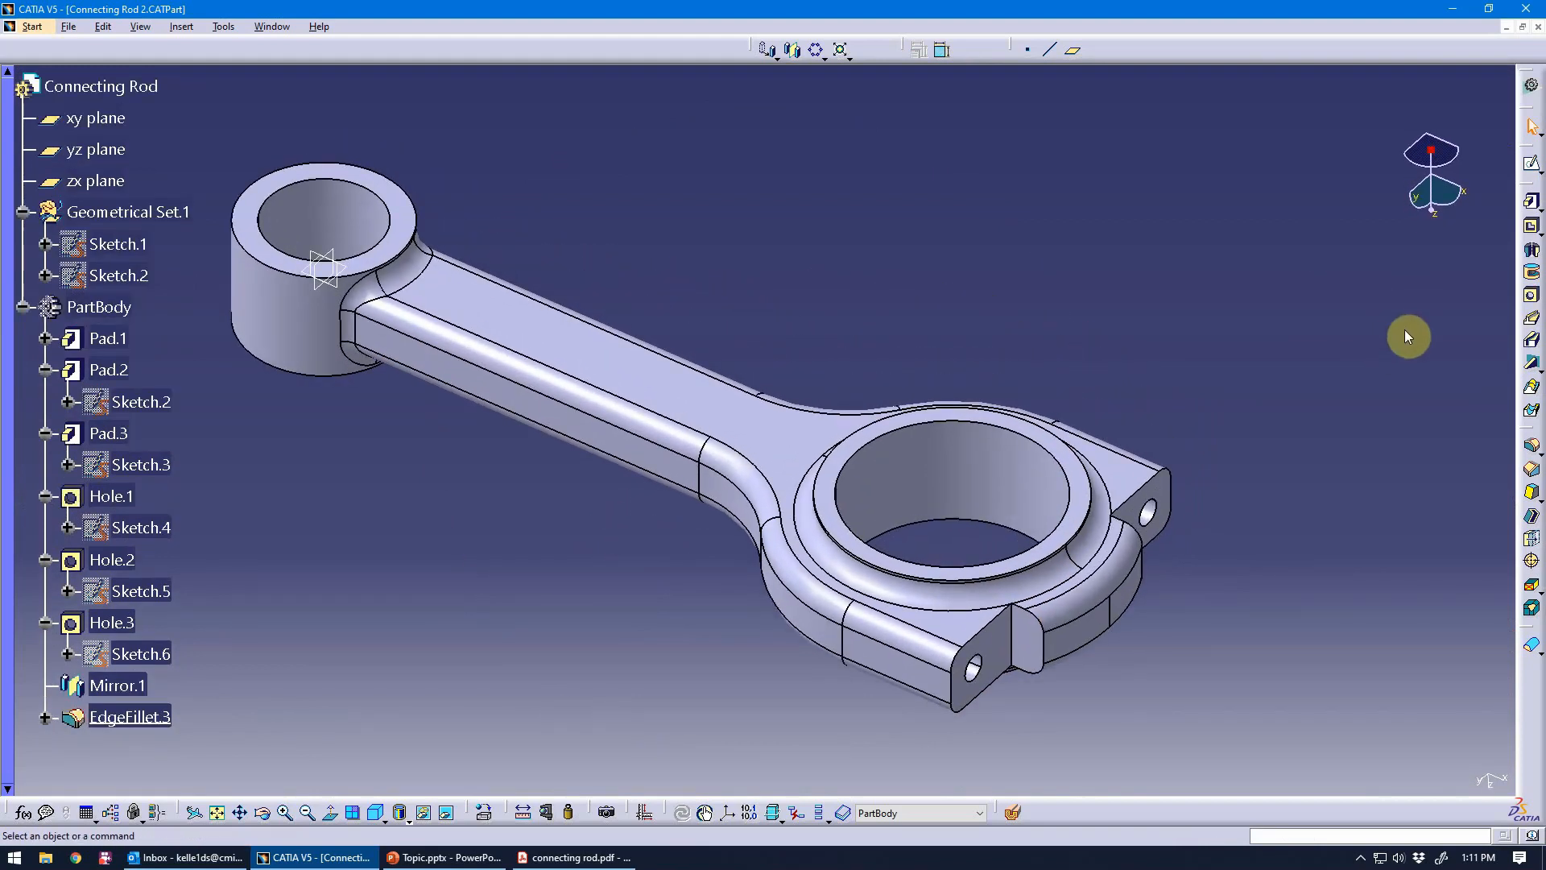